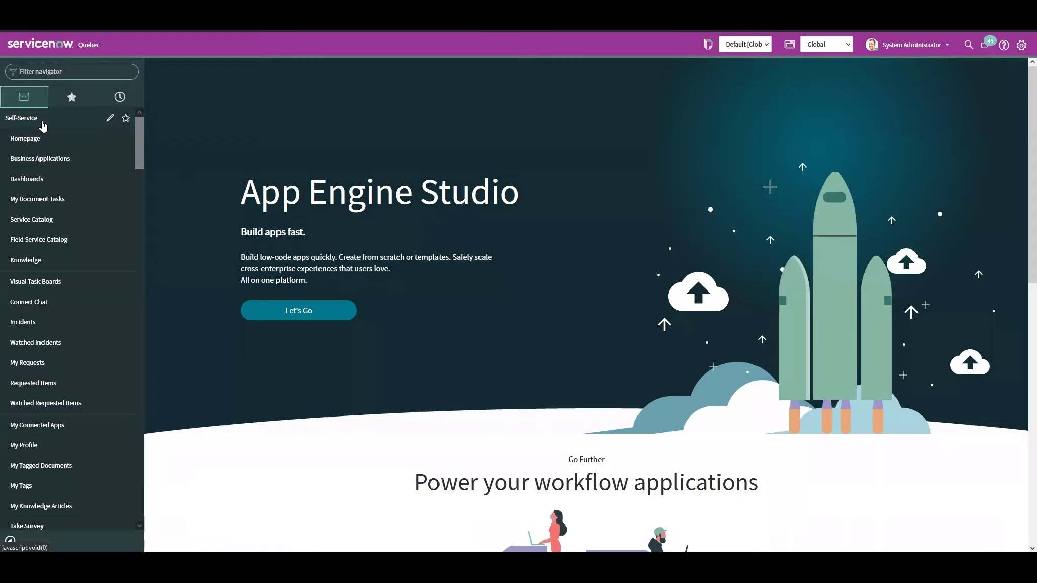
# Filter the navigator for 'change model' and open the Change Models list under Change > Administration.
pyautogui.write('change model')
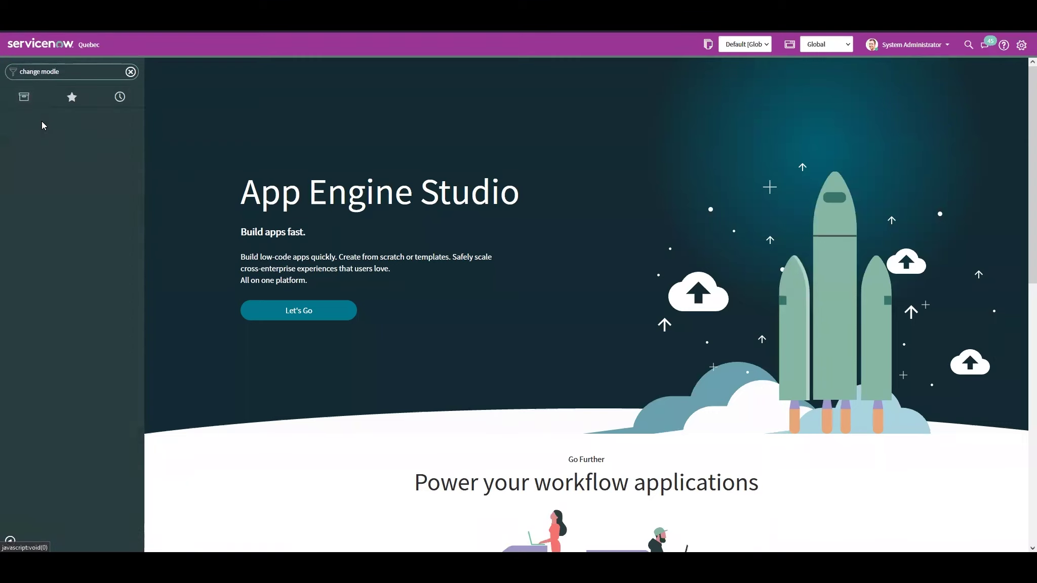
pyautogui.click(56, 167)
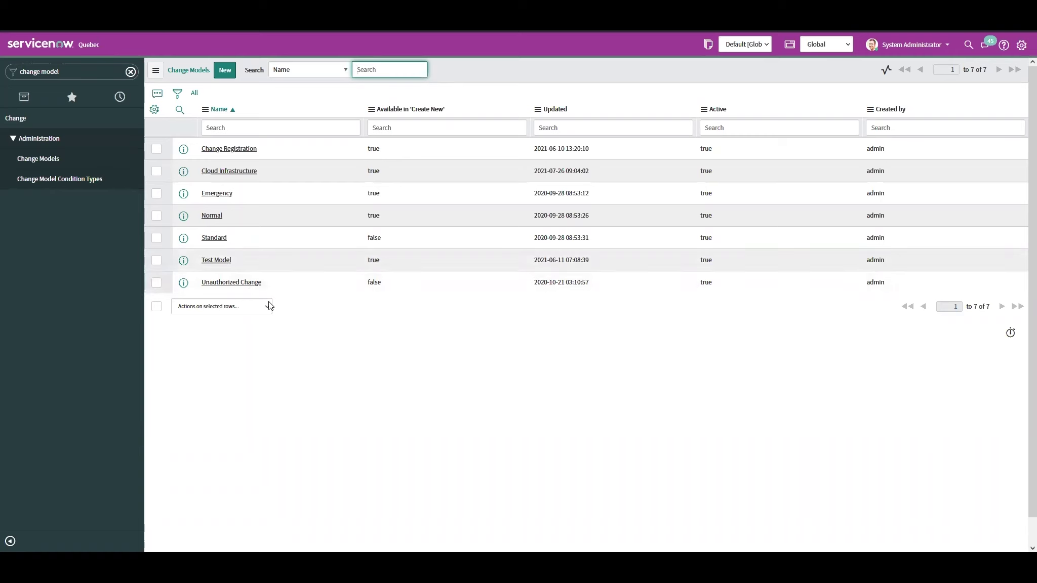
# Review the Change Registration model, then set its 'Available in Create New' cell to false.
pyautogui.click(208, 149)
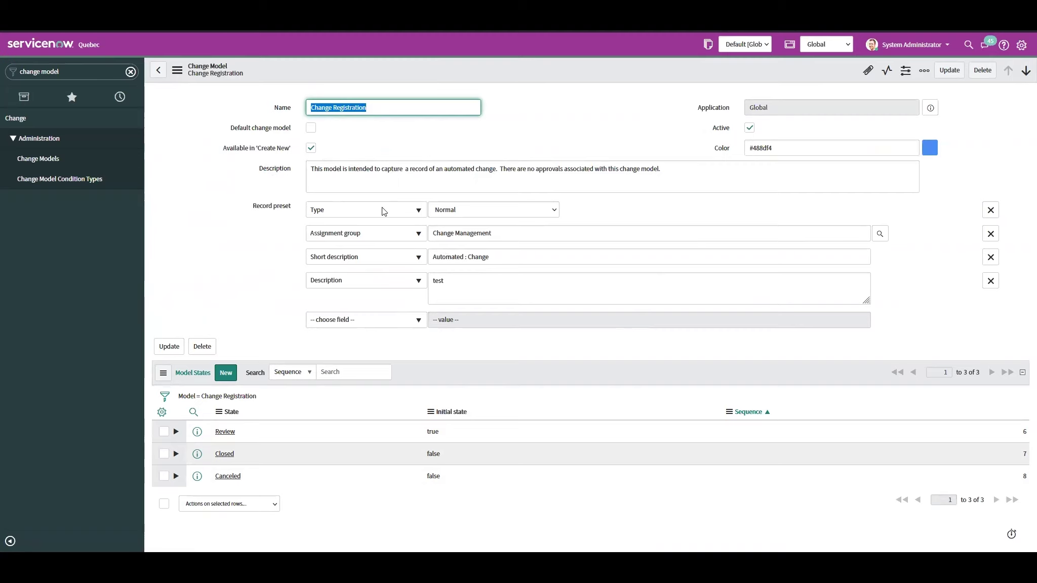
pyautogui.click(158, 70)
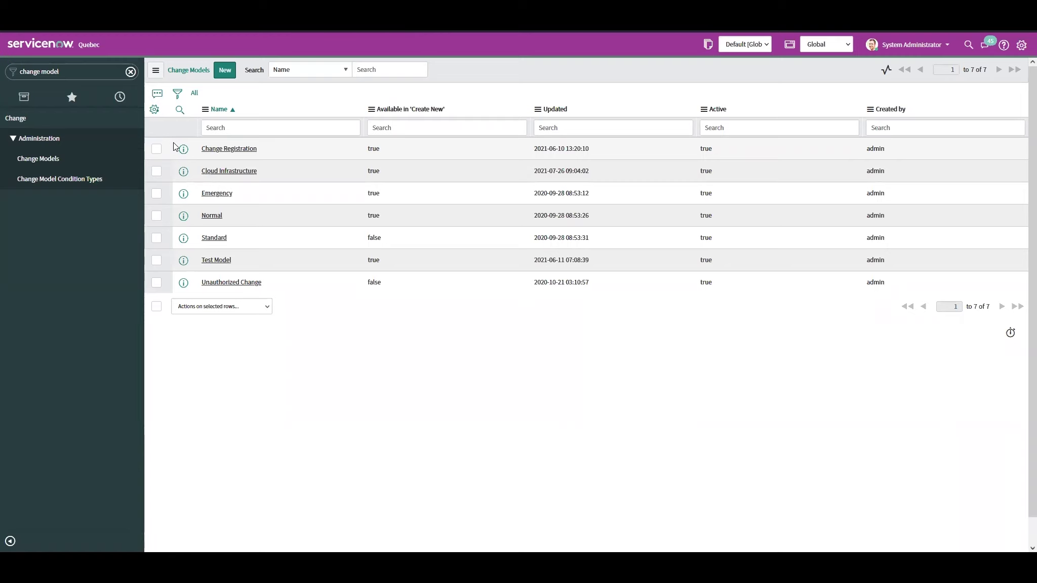
pyautogui.doubleClick(489, 149)
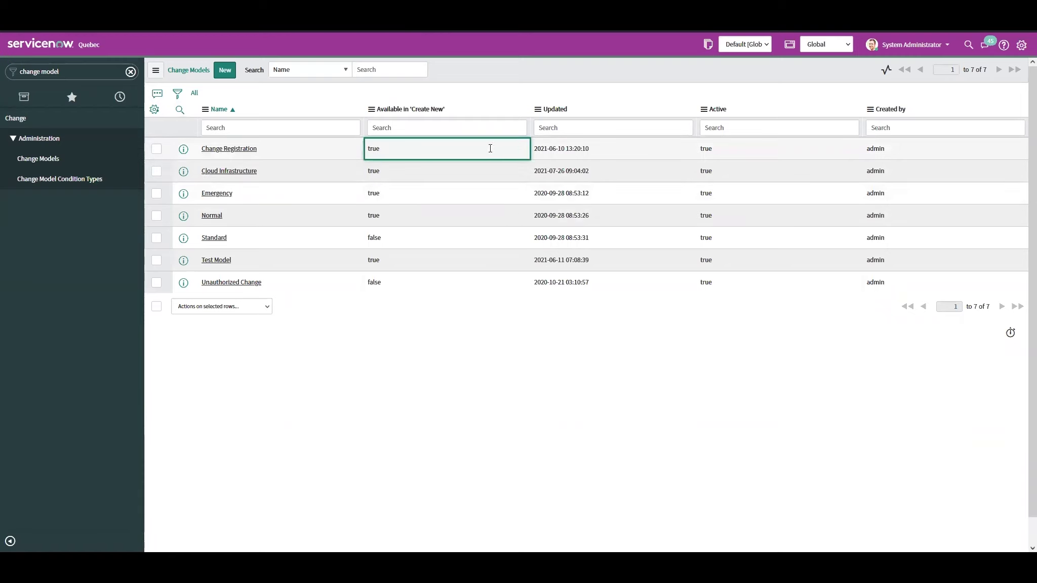
pyautogui.click(387, 151)
pyautogui.click(379, 179)
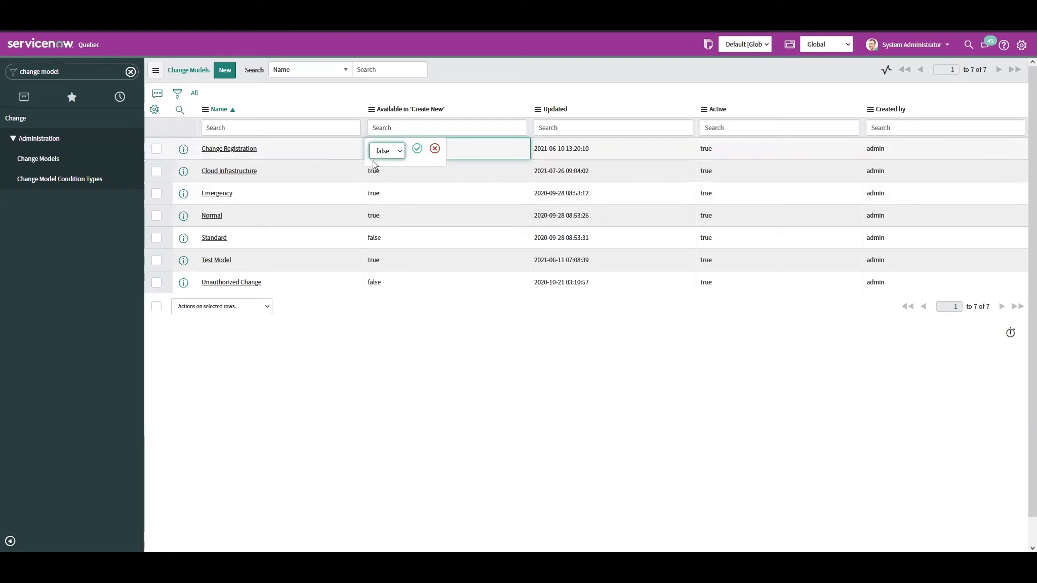
pyautogui.click(417, 149)
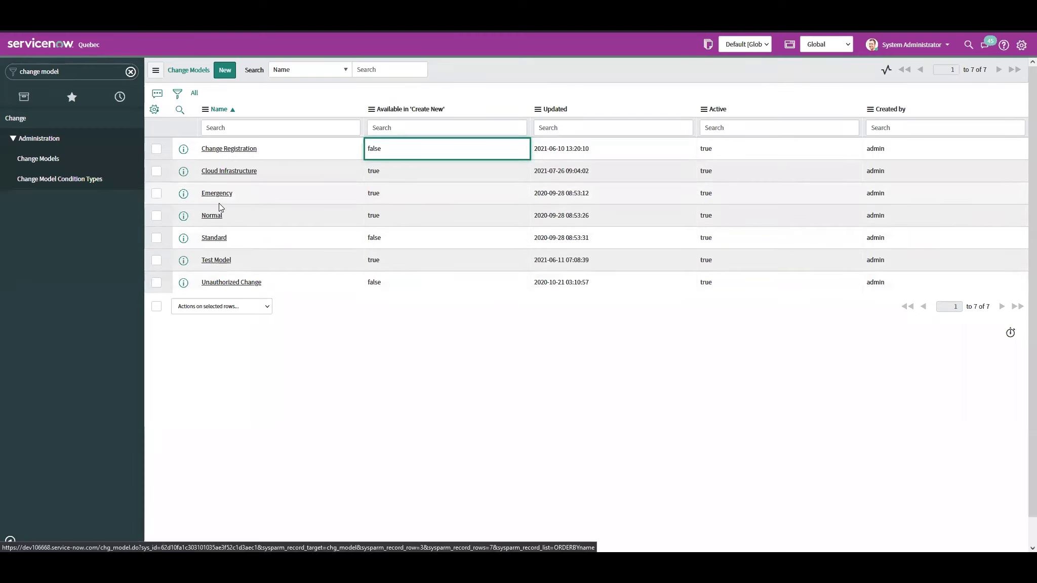
# Open the Test Model change model and its New model state.
pyautogui.click(223, 259)
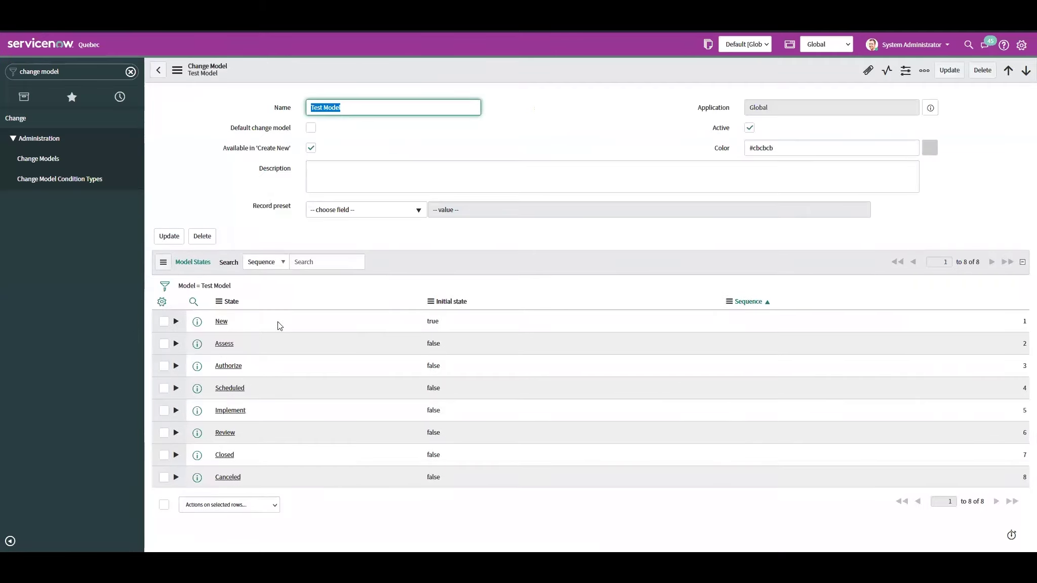
pyautogui.scroll(-3, 240, 323)
pyautogui.scroll(-3, 248, 321)
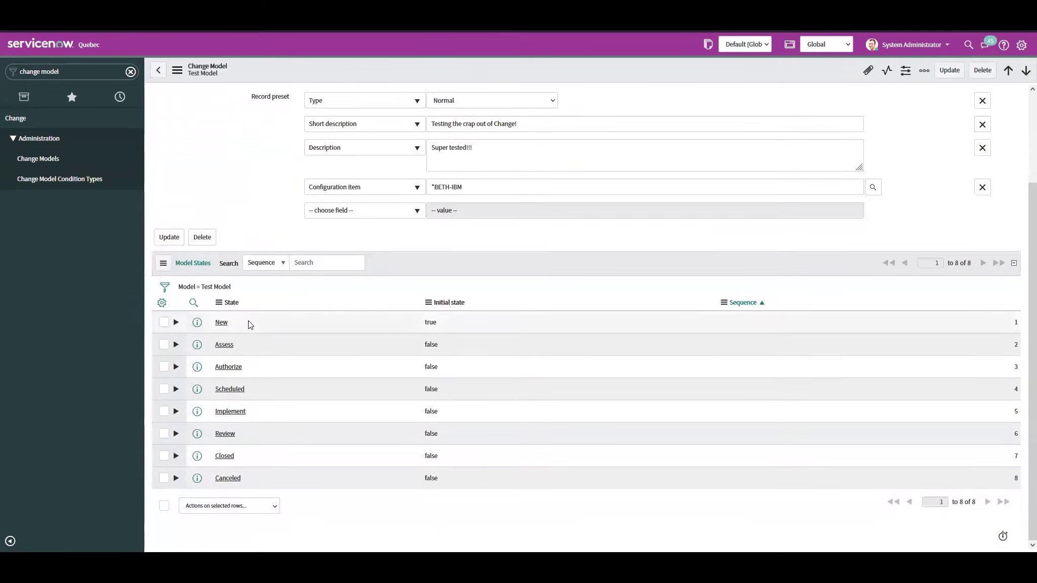
pyautogui.click(223, 324)
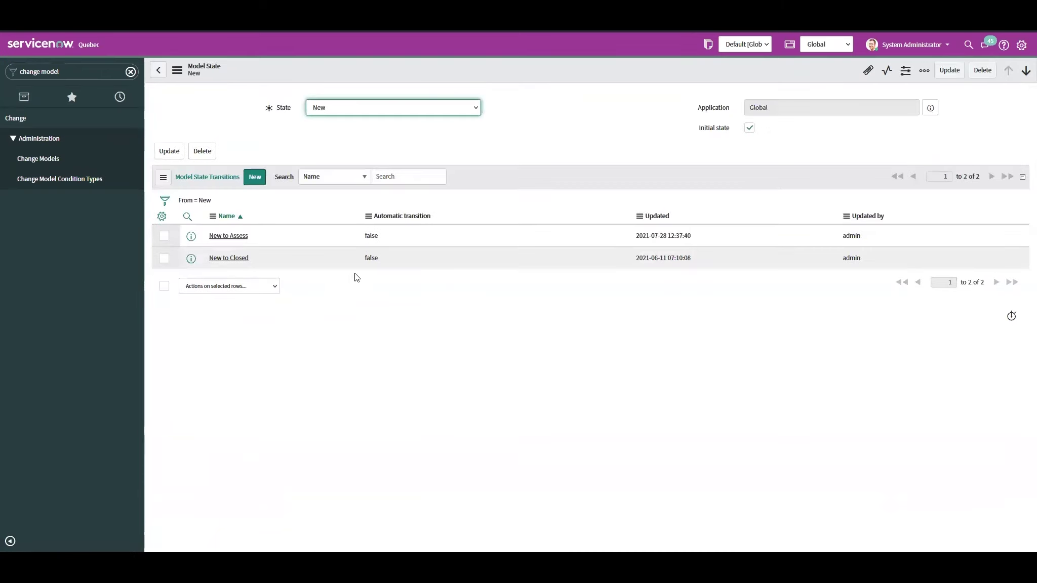
# Return to Test Model, scroll through its model states, and reopen the New state.
pyautogui.click(158, 72)
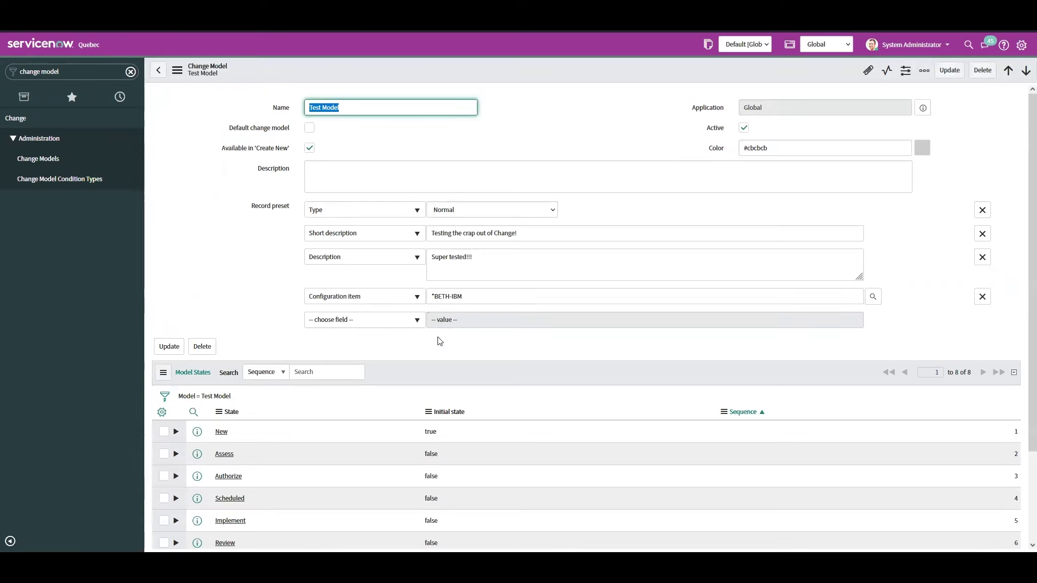
pyautogui.scroll(-1, 416, 355)
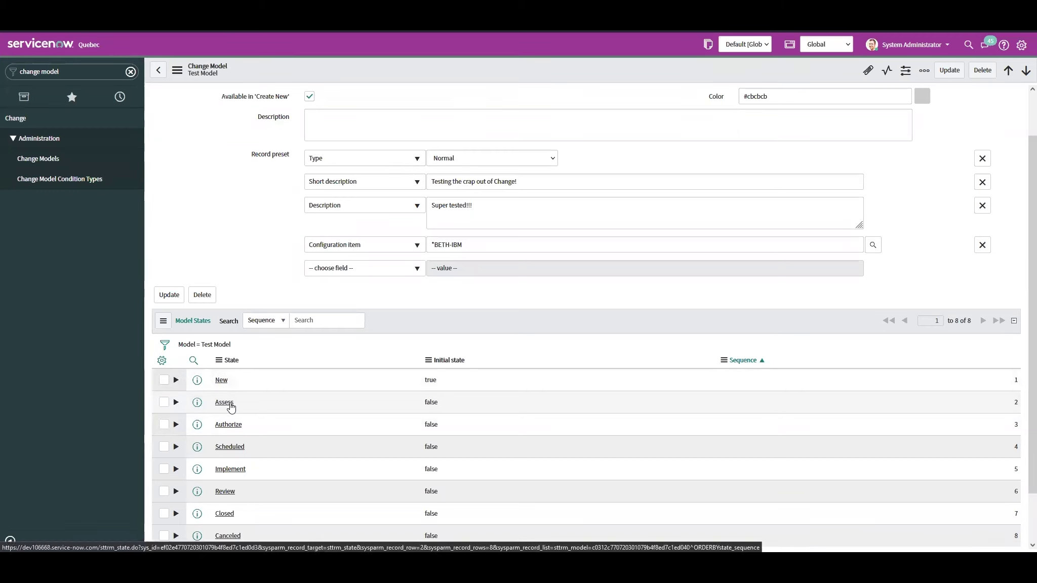
pyautogui.scroll(-1, 228, 421)
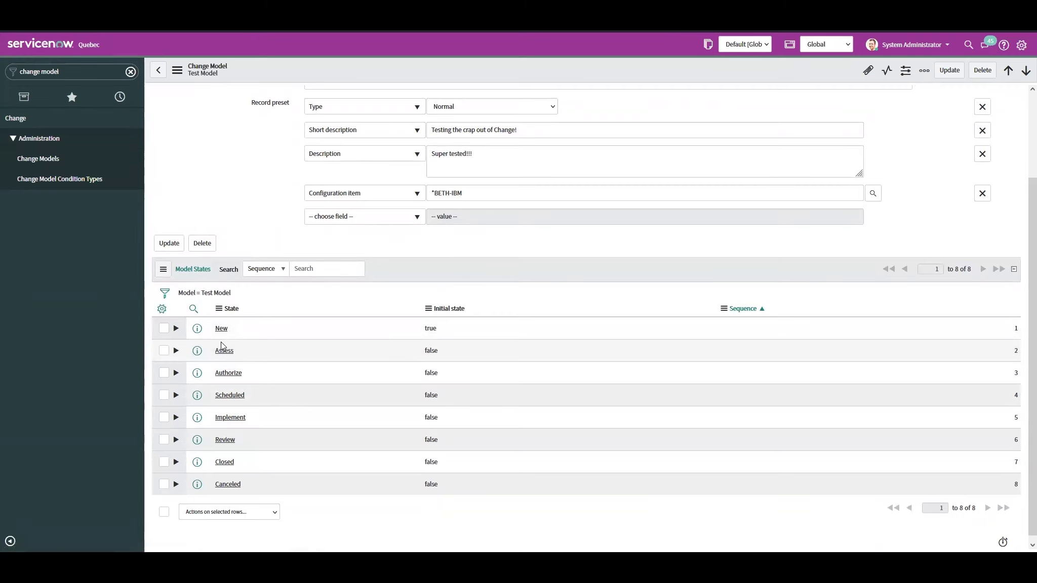
pyautogui.scroll(2, 390, 152)
pyautogui.scroll(-2, 314, 235)
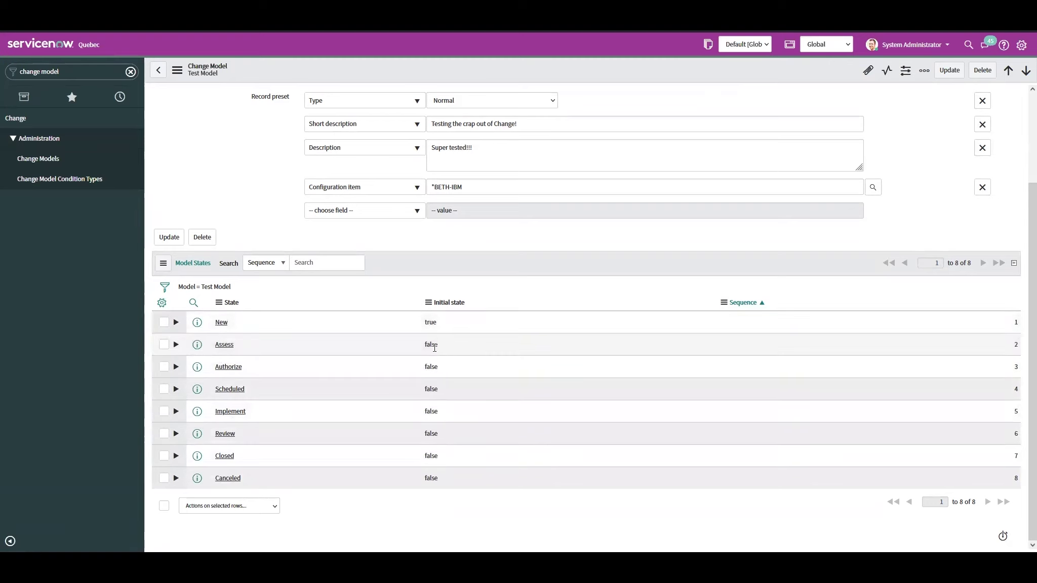
pyautogui.click(221, 322)
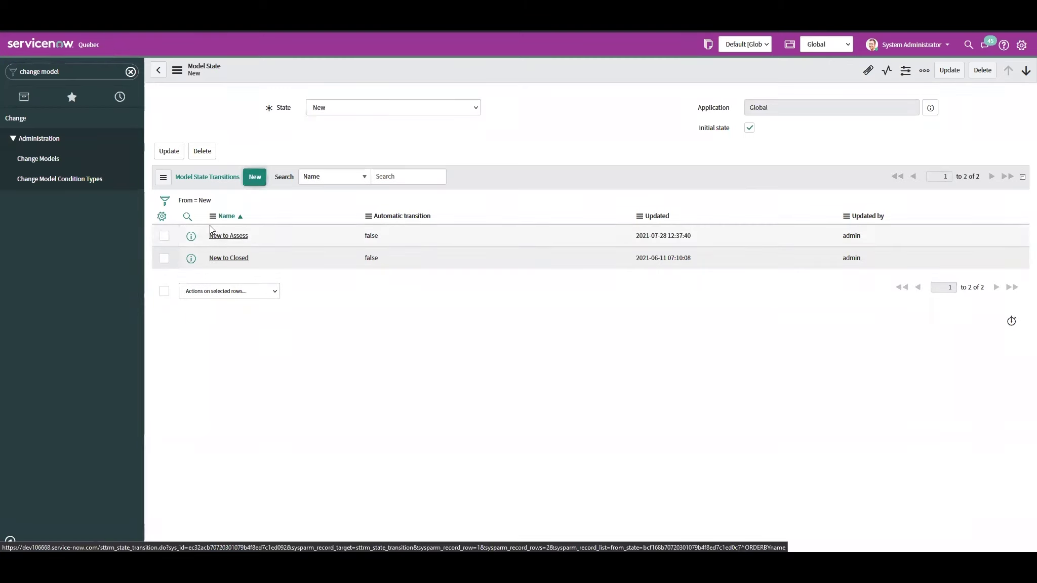
# Start a new transition from New, view its target states, then abandon it.
pyautogui.click(255, 177)
pyautogui.click(324, 129)
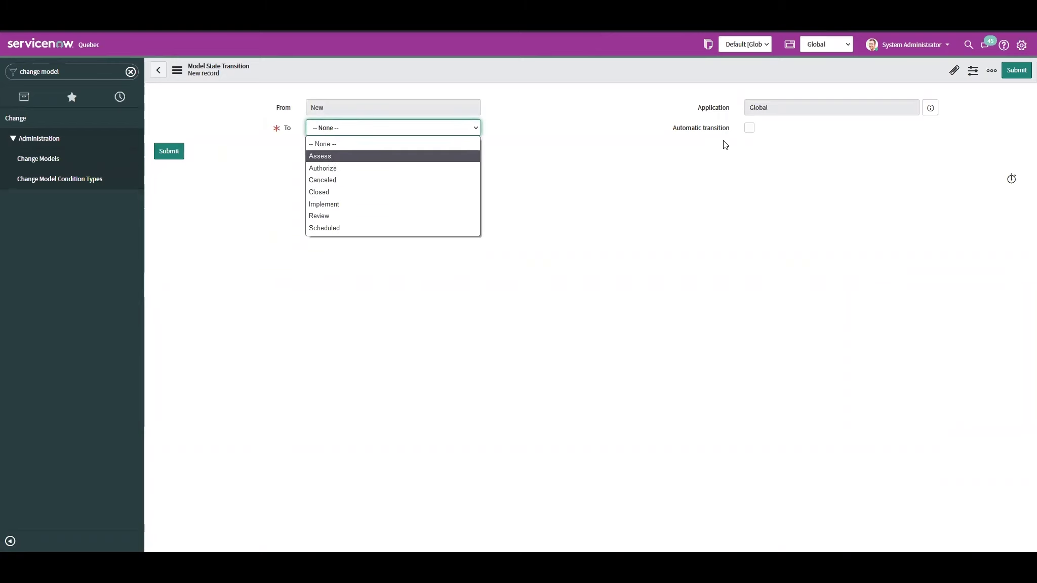
pyautogui.click(754, 131)
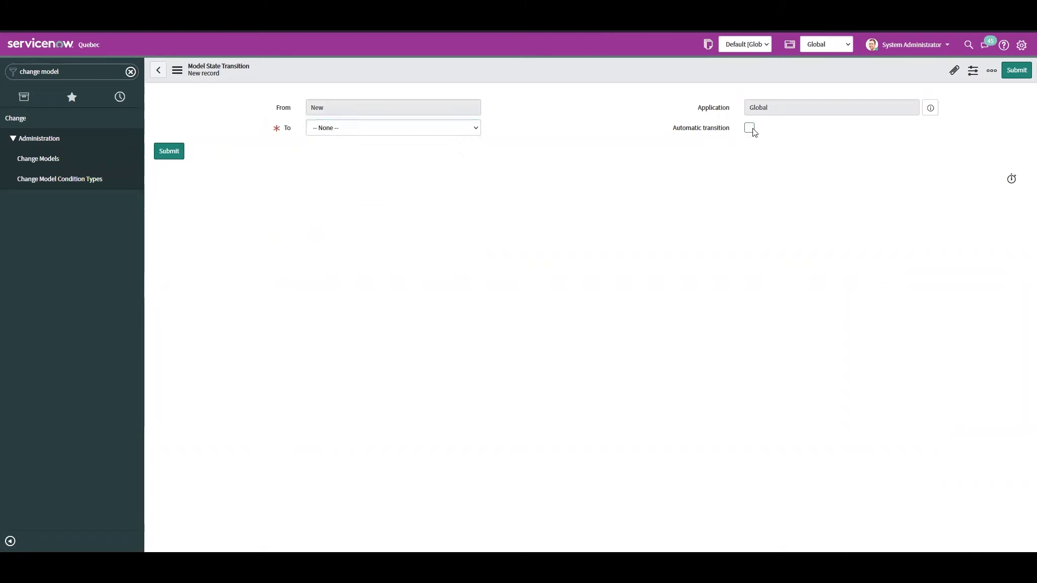
pyautogui.click(159, 70)
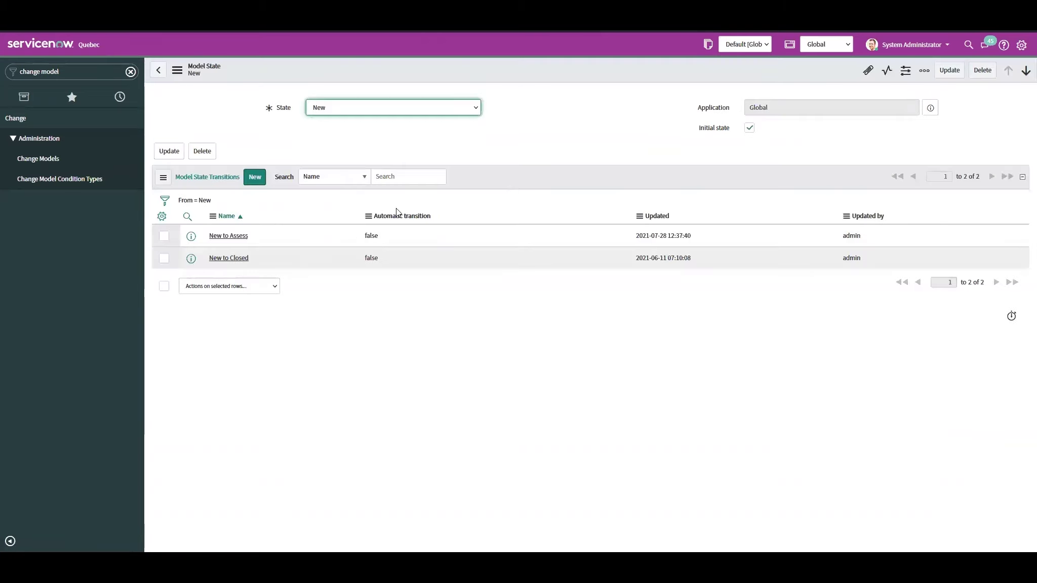
# Add a condition to New to Assess, check the Requires choices, then open Change Model Condition Types.
pyautogui.click(222, 236)
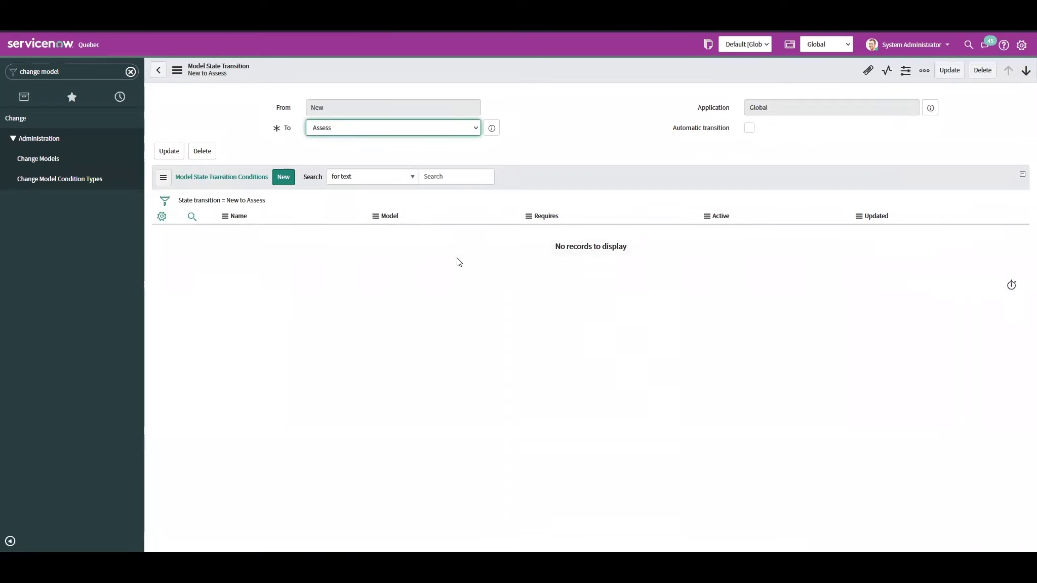
pyautogui.click(283, 177)
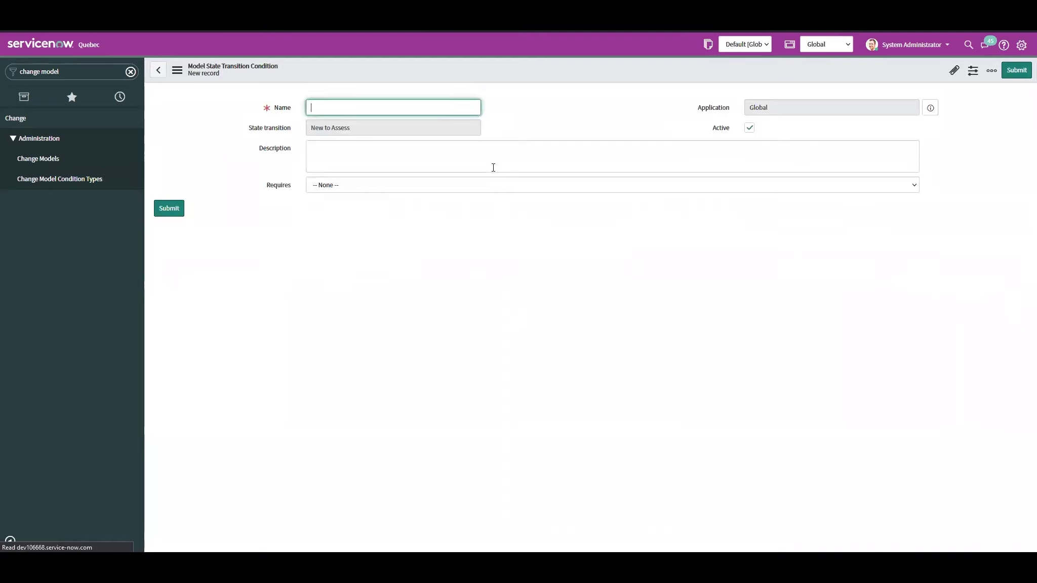
pyautogui.click(369, 186)
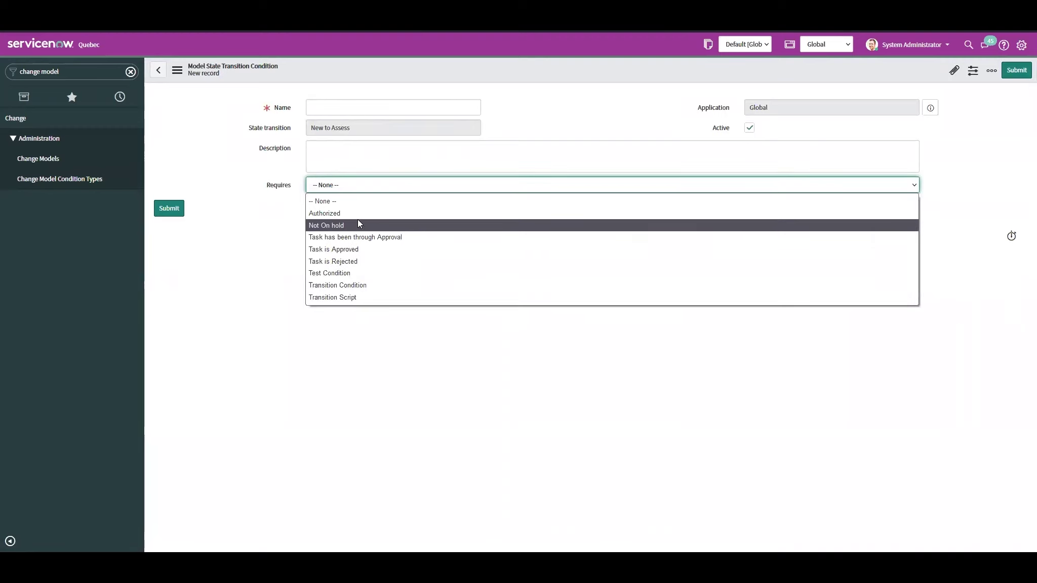
pyautogui.click(347, 185)
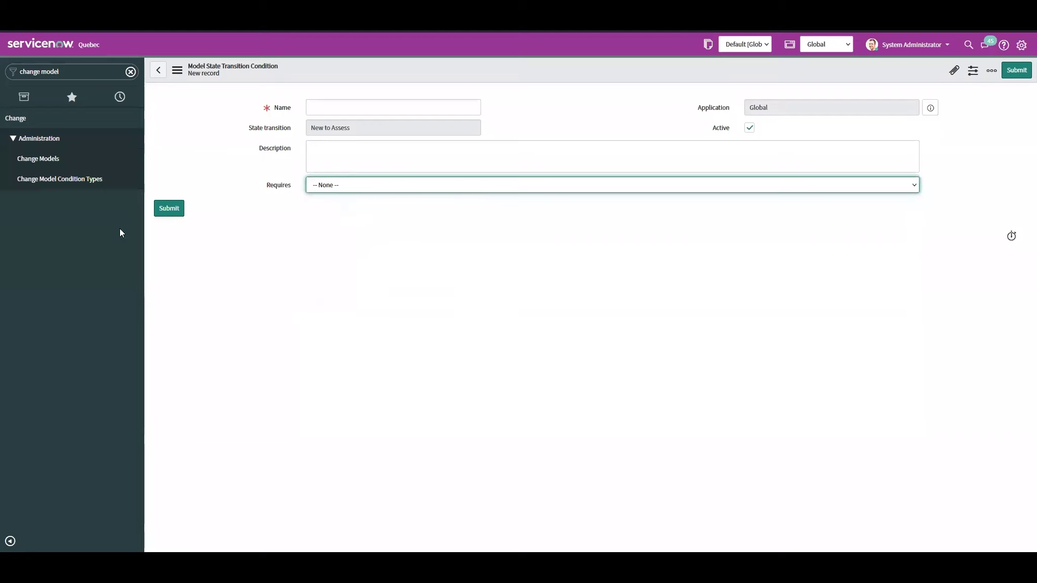
pyautogui.click(26, 184)
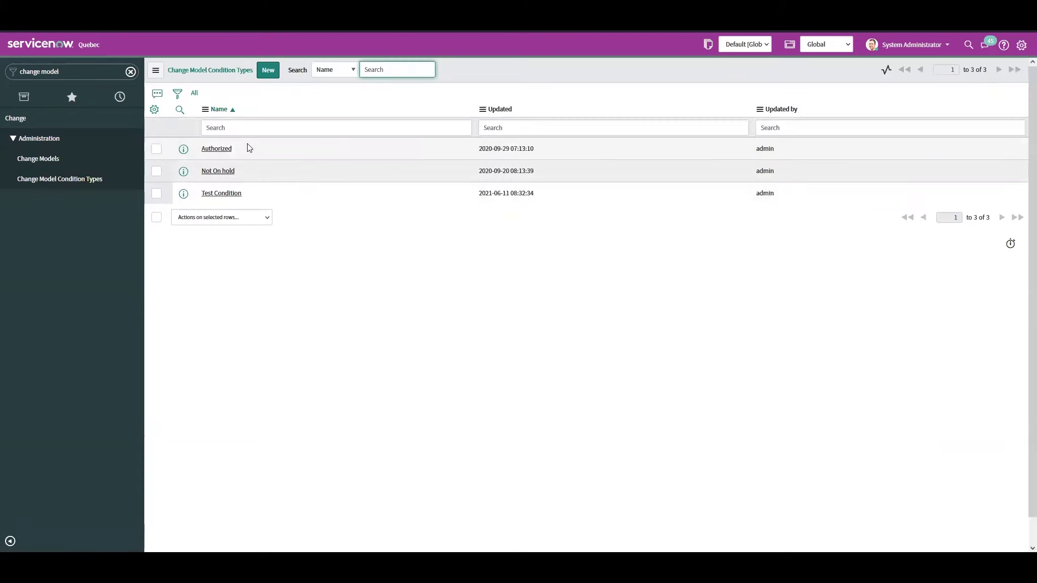
# Explore a new condition type's fields with Change Request as the table, then abandon it.
pyautogui.click(266, 72)
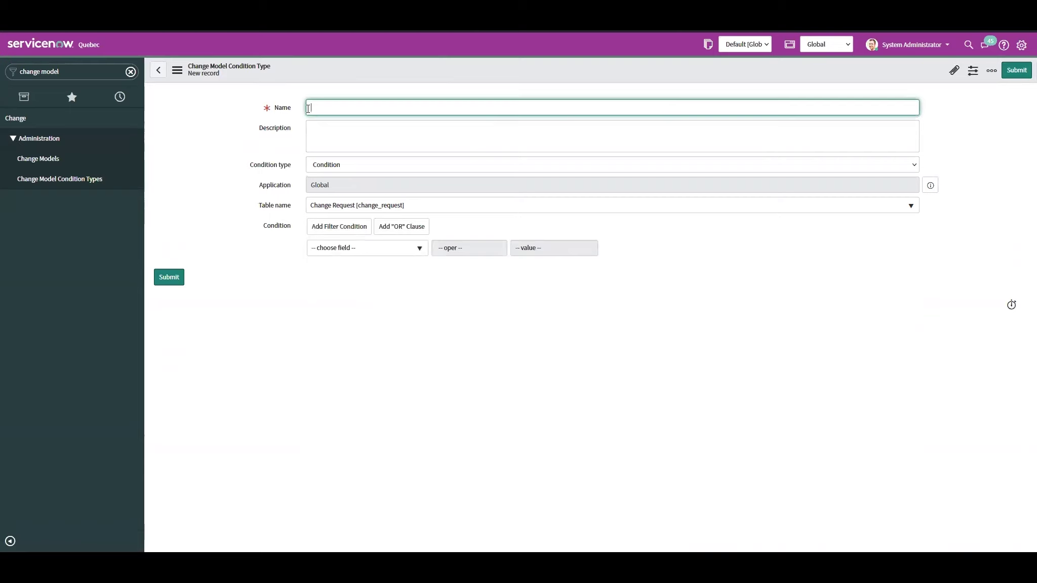
pyautogui.click(332, 248)
pyautogui.scroll(-3, 354, 317)
pyautogui.scroll(3, 354, 317)
pyautogui.click(524, 205)
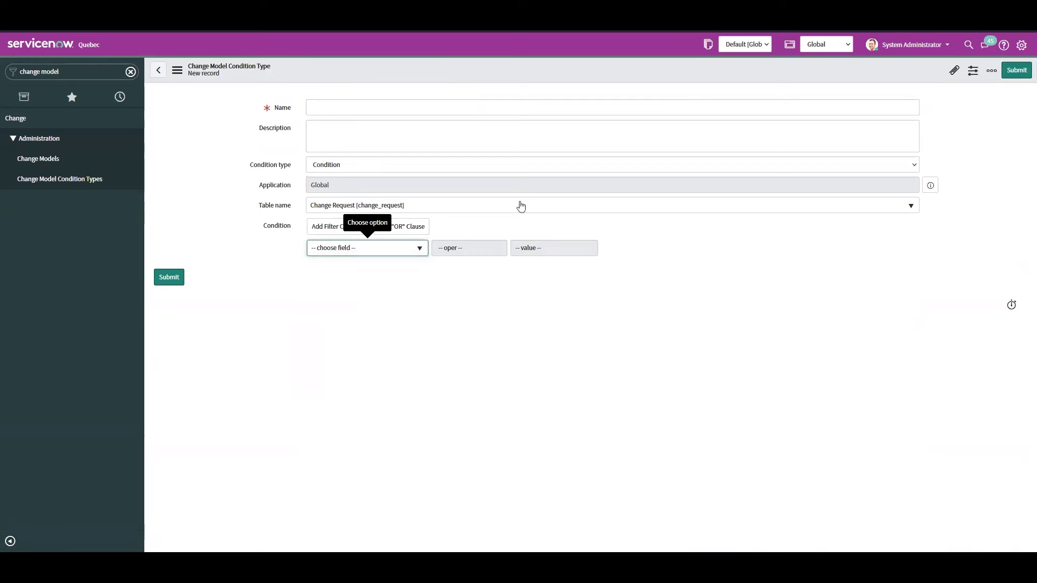
pyautogui.click(519, 204)
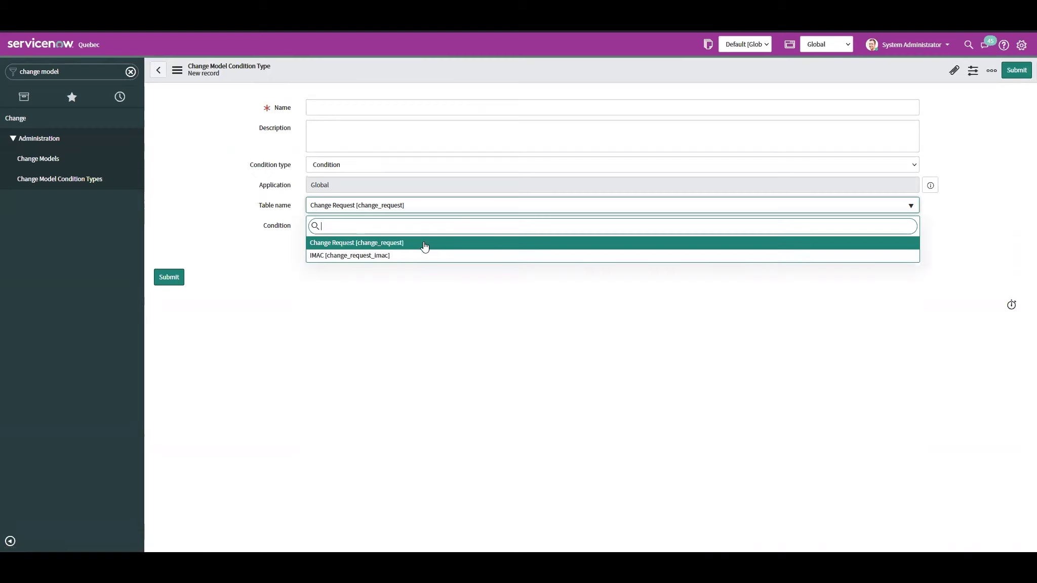
pyautogui.click(401, 244)
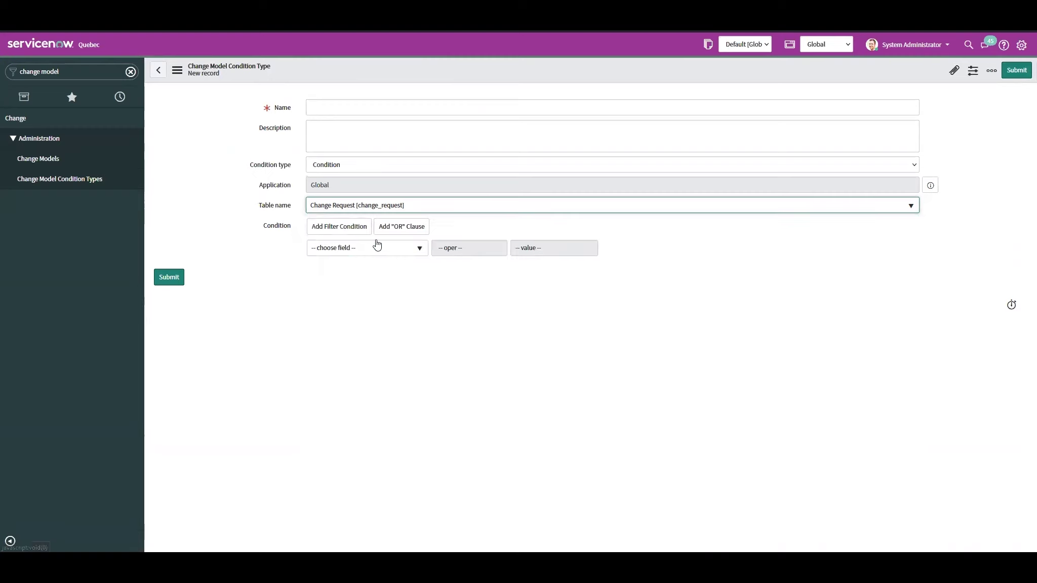
pyautogui.click(329, 250)
pyautogui.scroll(-15, 350, 338)
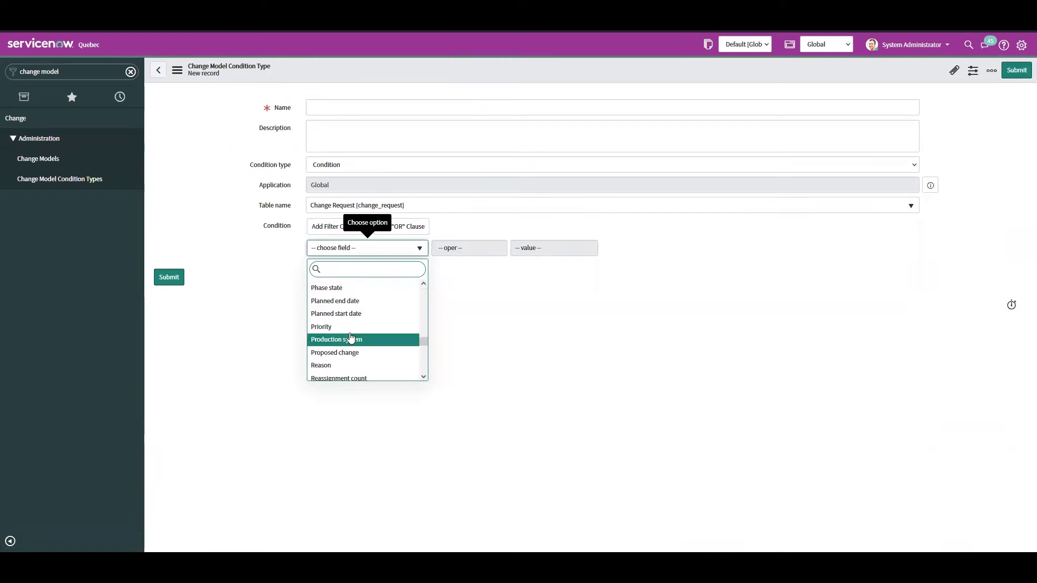
pyautogui.click(158, 71)
pyautogui.click(159, 70)
# Review the Not On hold and Test Condition condition types, then go to the Change Models list.
pyautogui.click(219, 171)
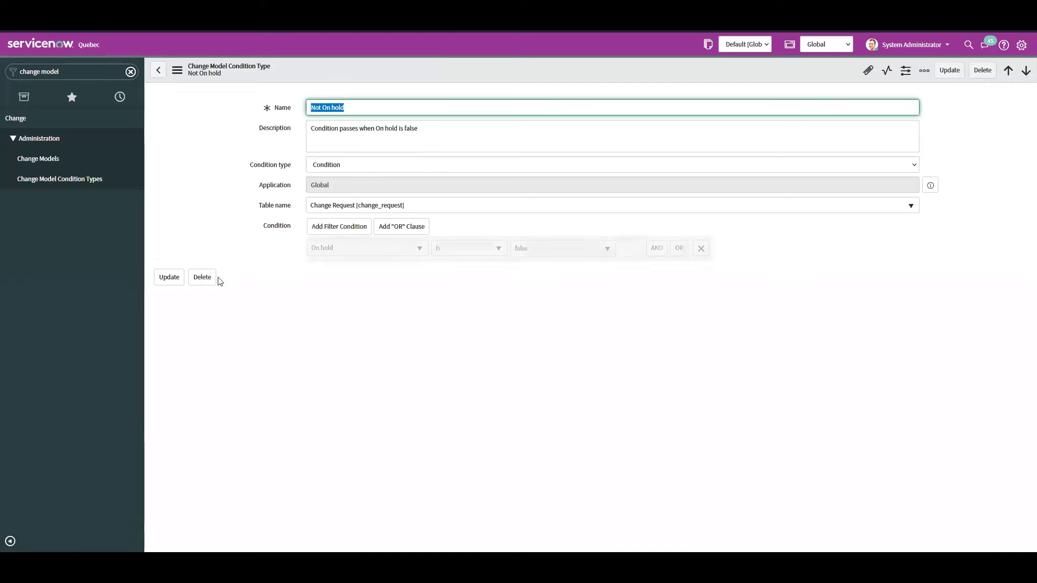
pyautogui.click(159, 70)
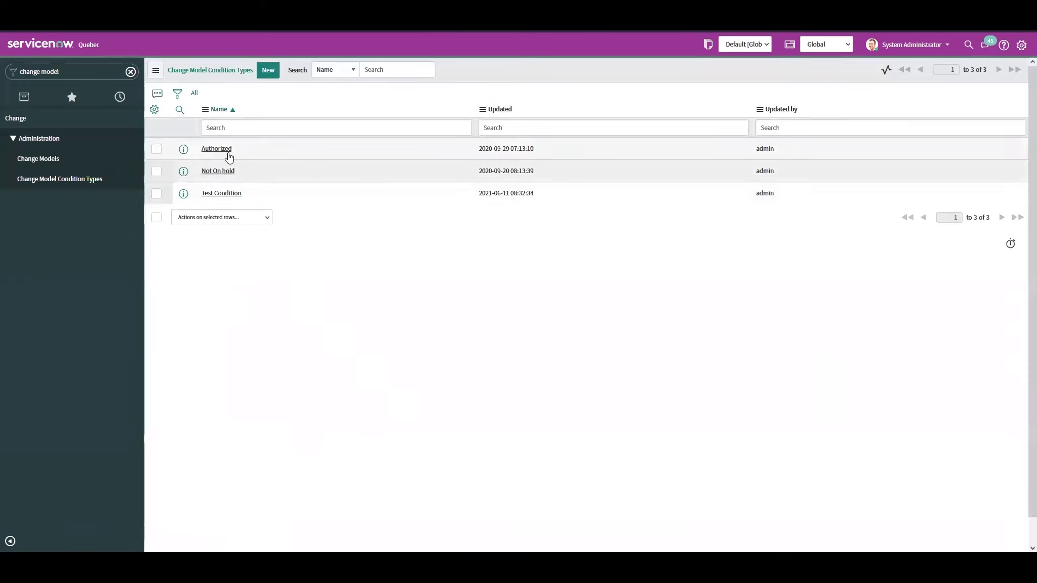
pyautogui.click(217, 197)
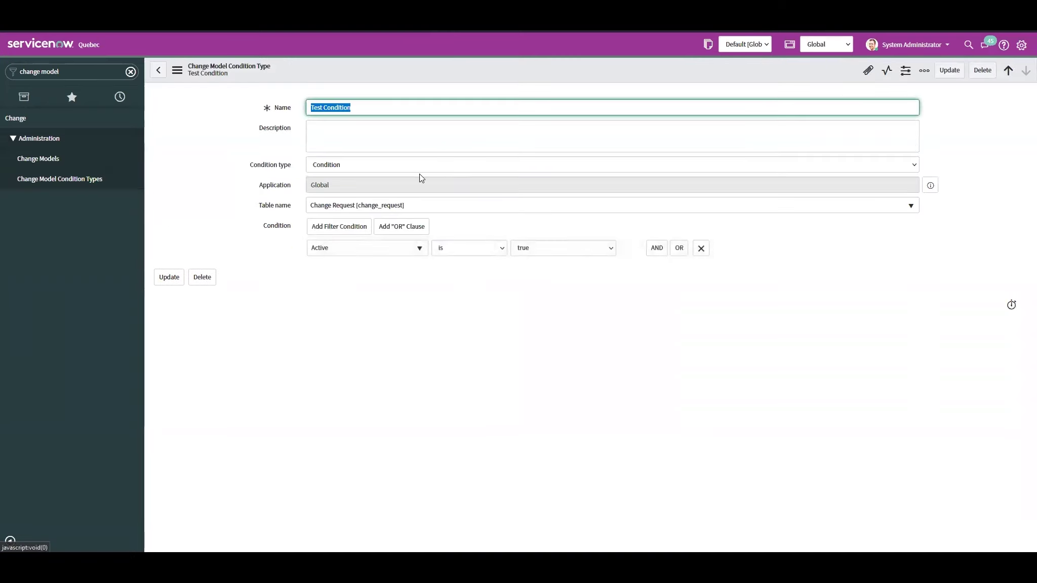
pyautogui.click(157, 75)
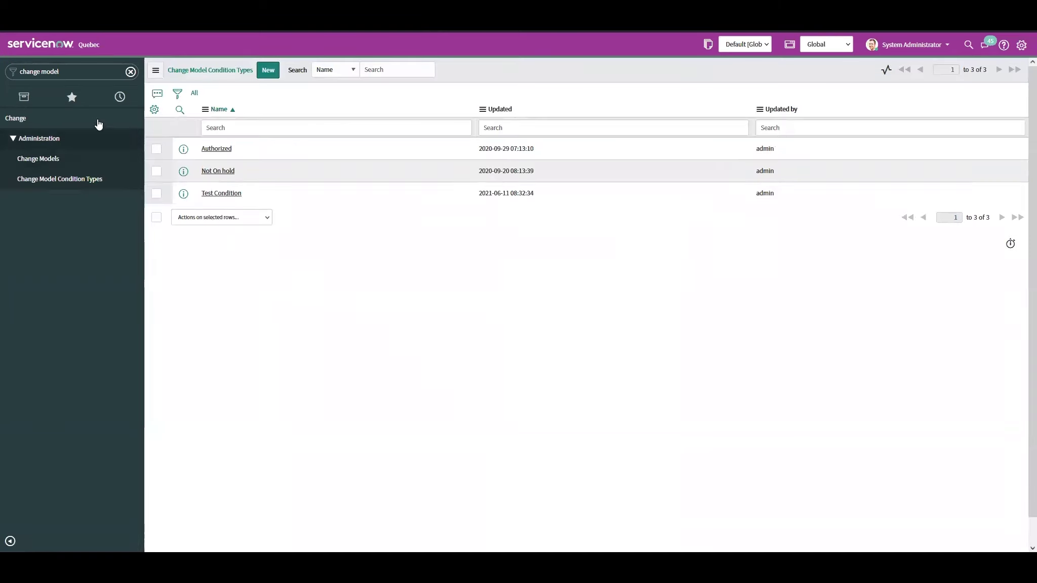
pyautogui.click(51, 158)
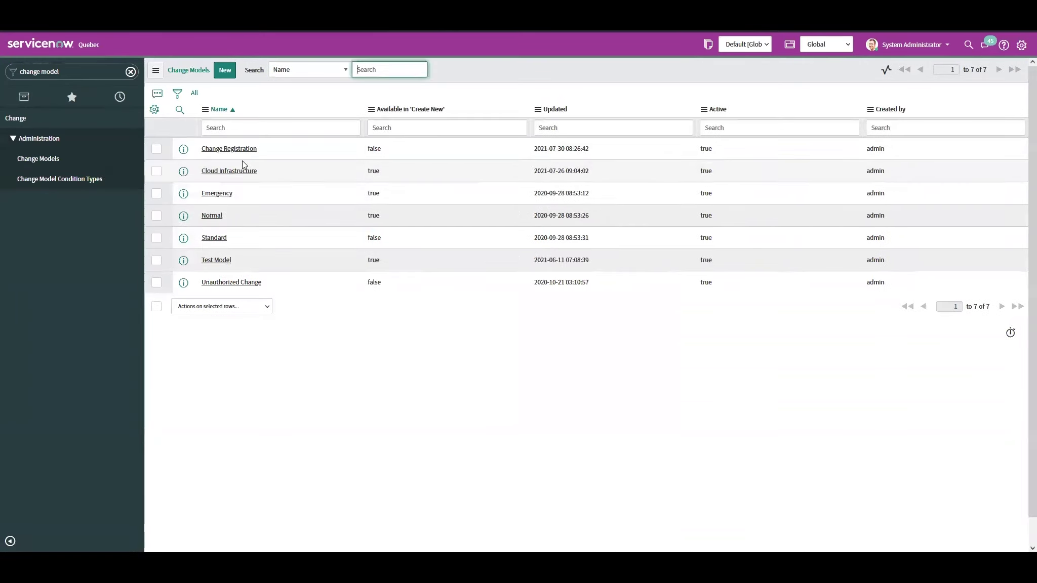
# Look at the Normal model, then open Test Model and scroll through its preset and states.
pyautogui.click(206, 216)
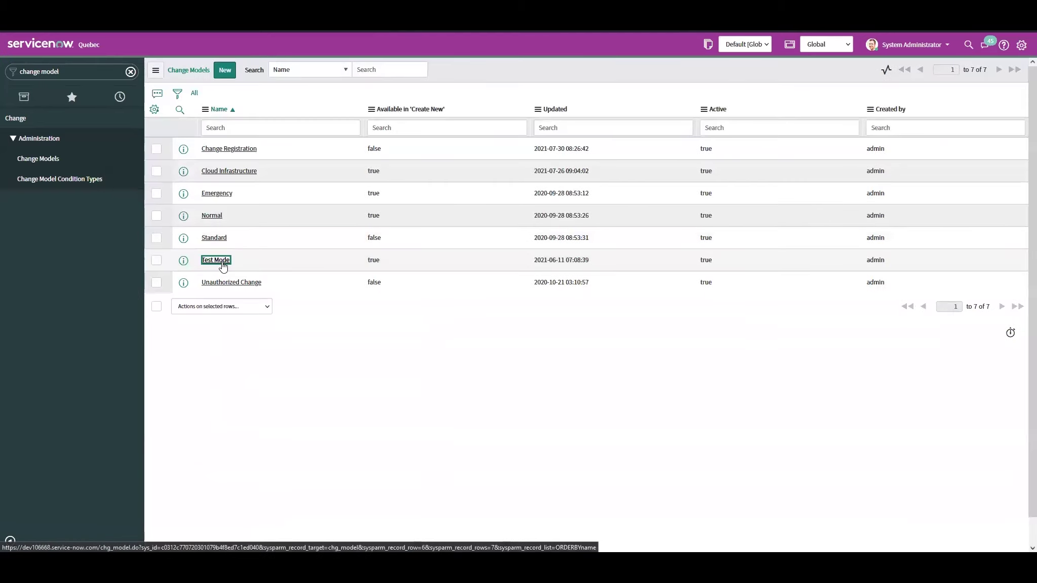
pyautogui.click(213, 260)
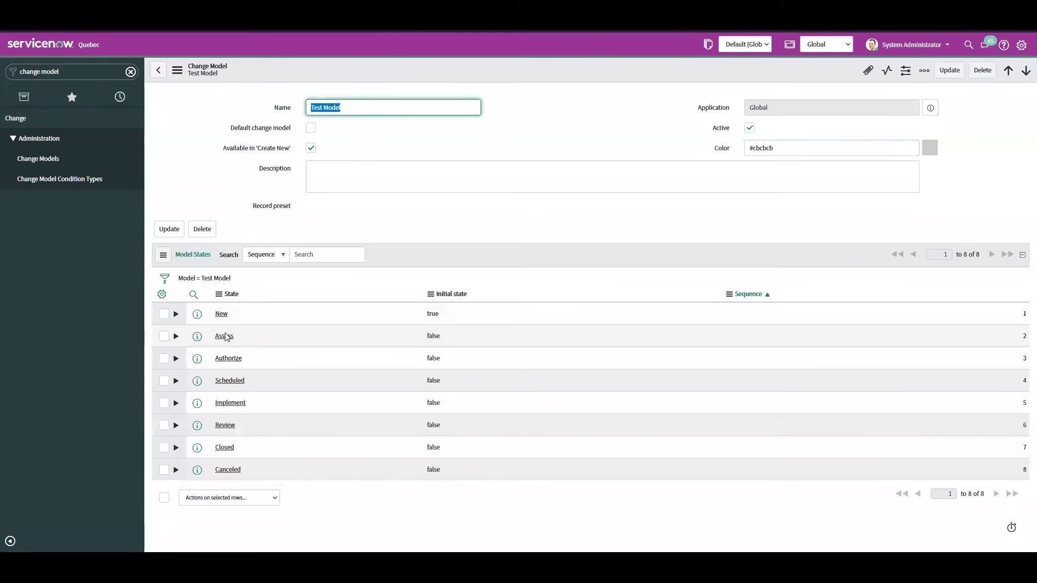
pyautogui.scroll(-1, 238, 355)
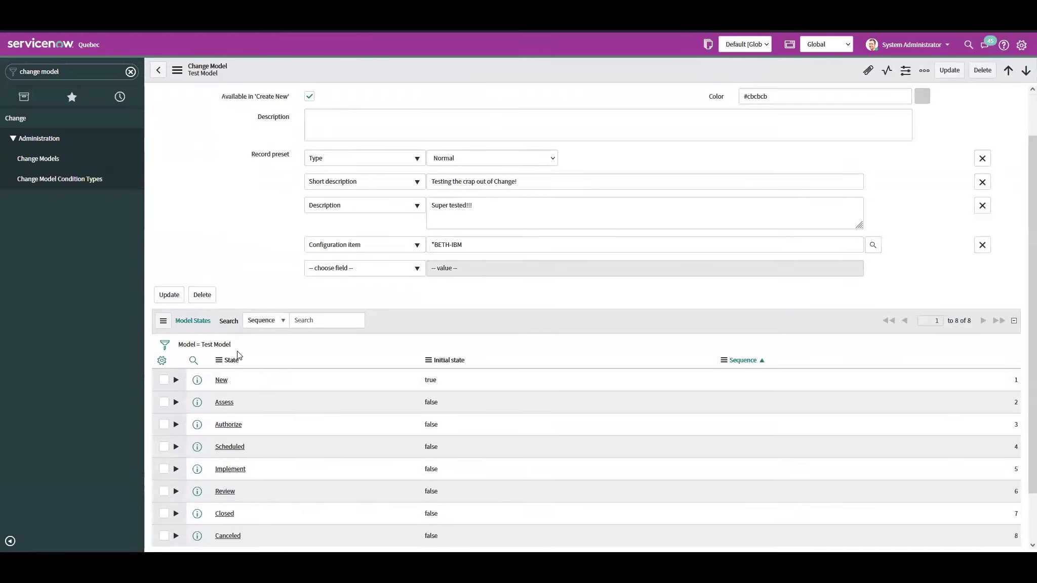
pyautogui.scroll(-1, 233, 374)
pyautogui.scroll(2, 226, 384)
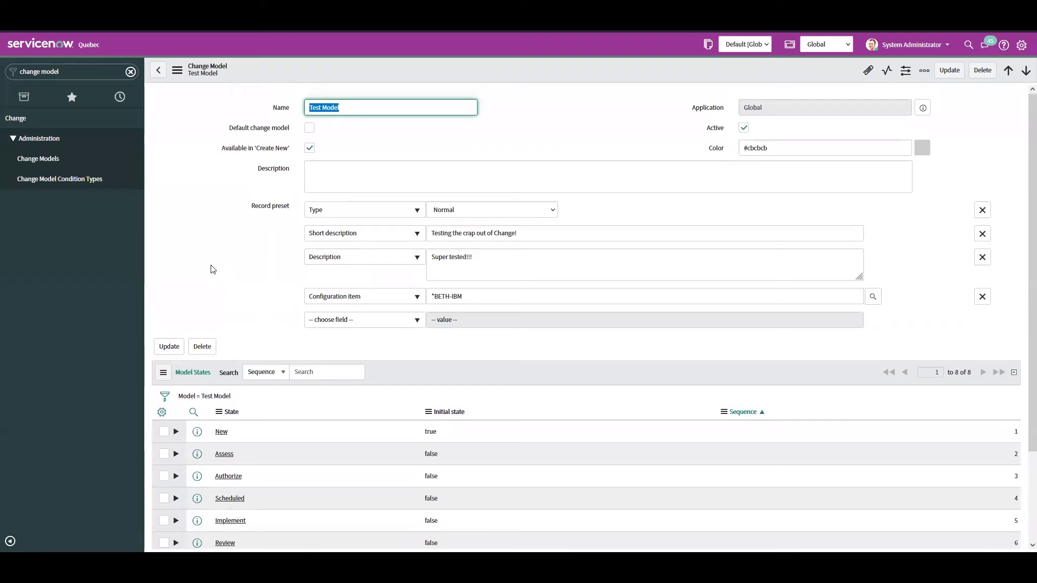
pyautogui.scroll(-2, 229, 353)
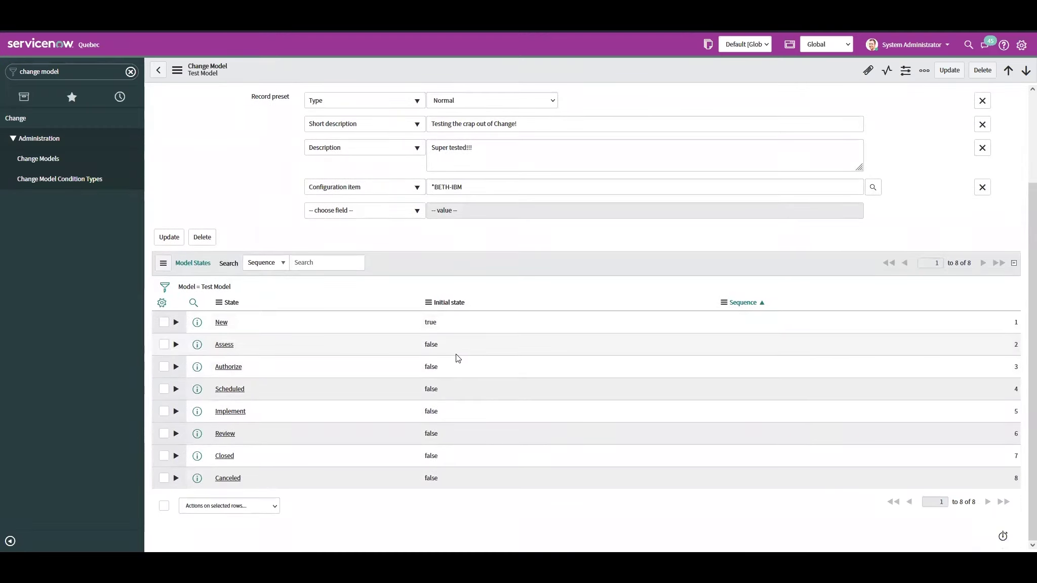
pyautogui.scroll(2, 312, 273)
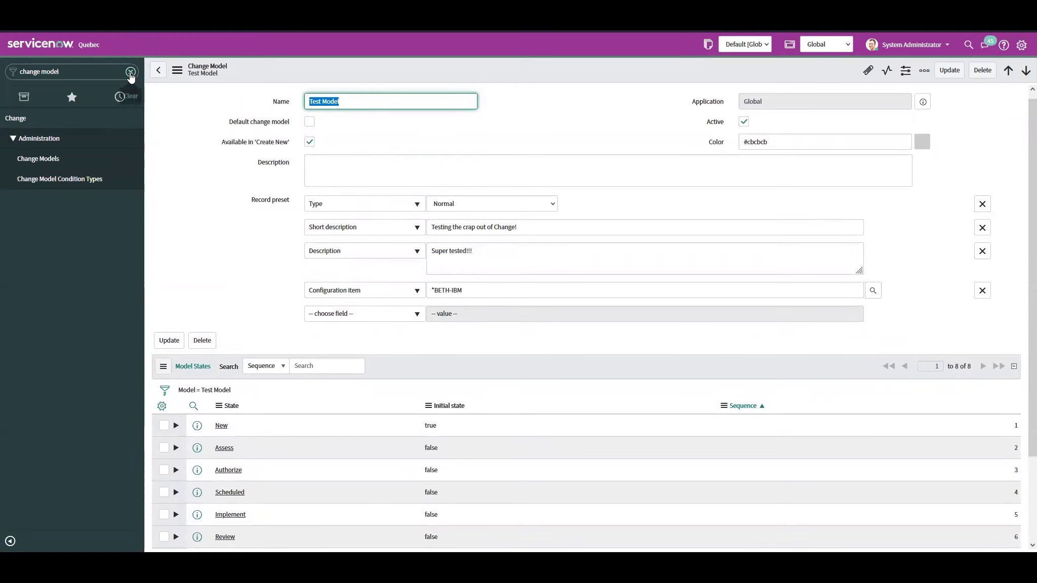
# Replace the navigator filter text with 'sys_property.list'.
pyautogui.click(130, 73)
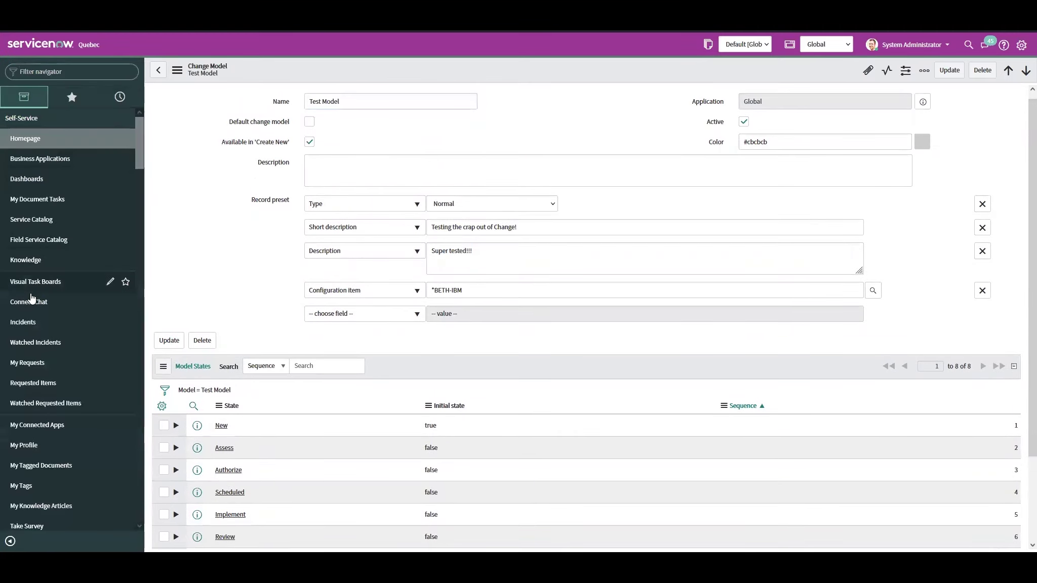
pyautogui.write('create')
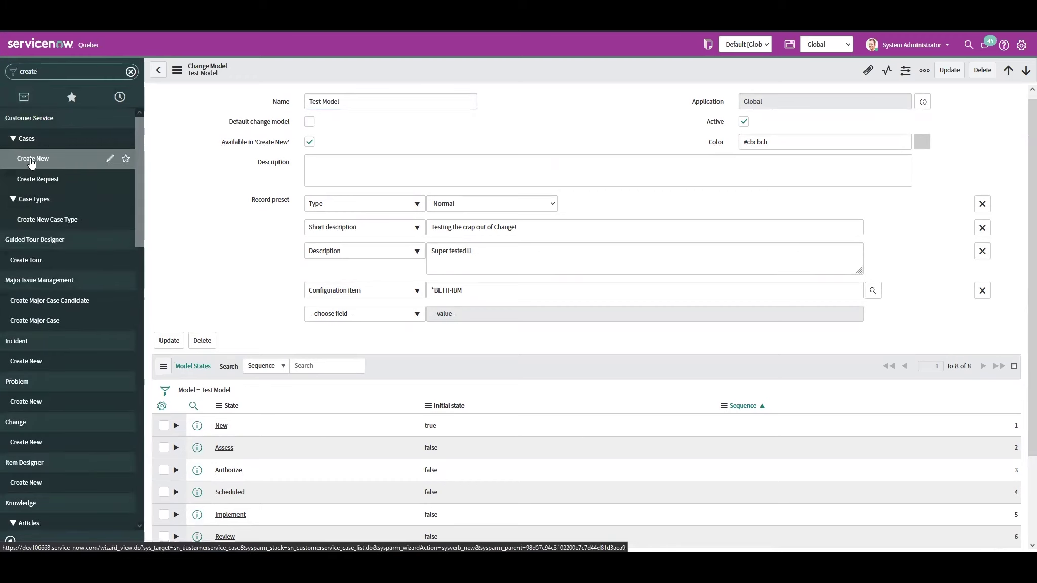
pyautogui.moveTo(46, 72); pyautogui.dragTo(1, 67)
pyautogui.write('sys_property.list')
# Correct the URL to sys_properties_list.do and filter property names by *change_model.
pyautogui.press('Return')
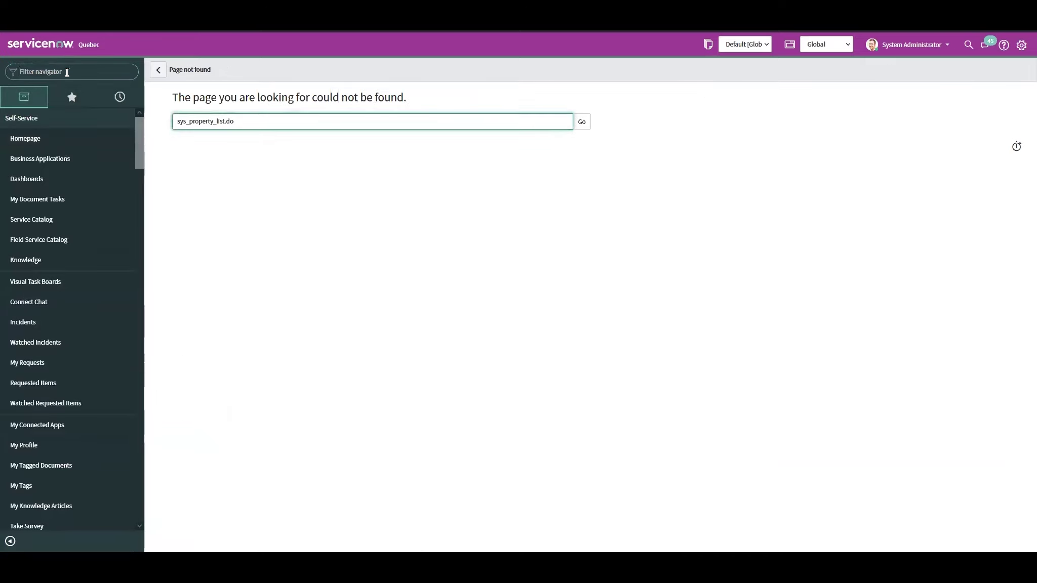
pyautogui.click(214, 121)
pyautogui.press('BackSpace')
pyautogui.write('ies')
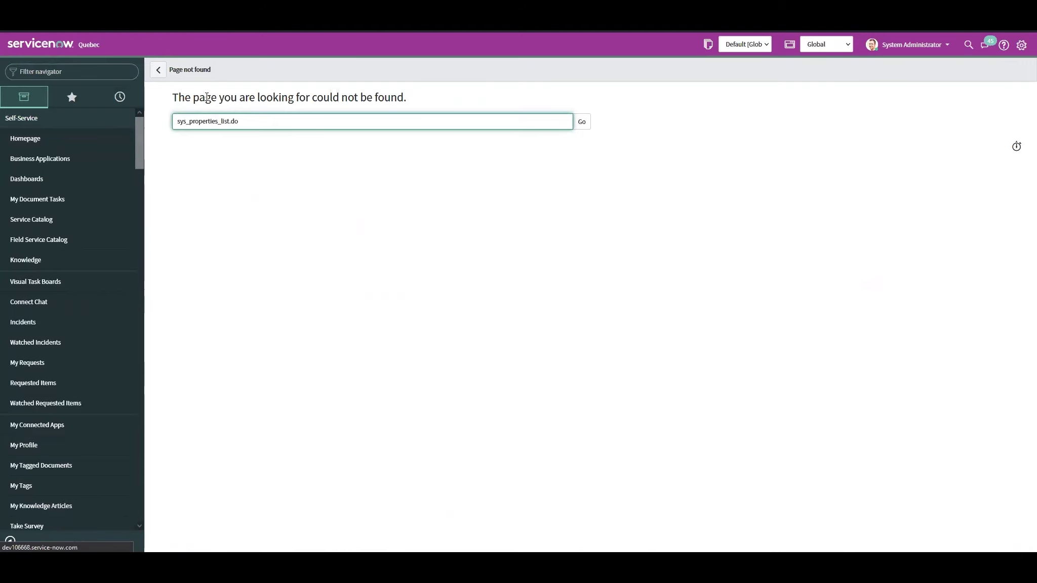
pyautogui.press('Return')
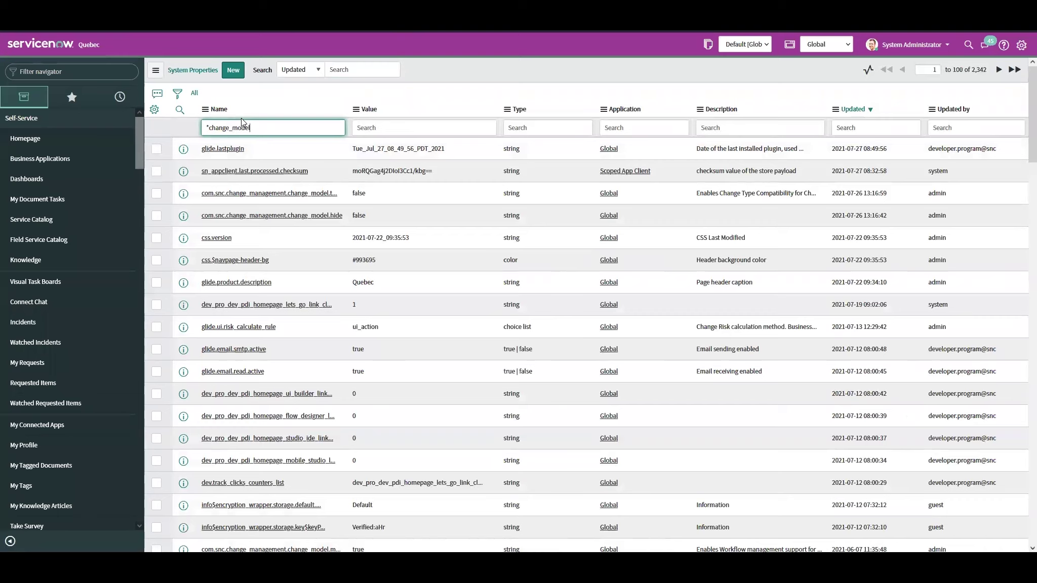
pyautogui.press('Return')
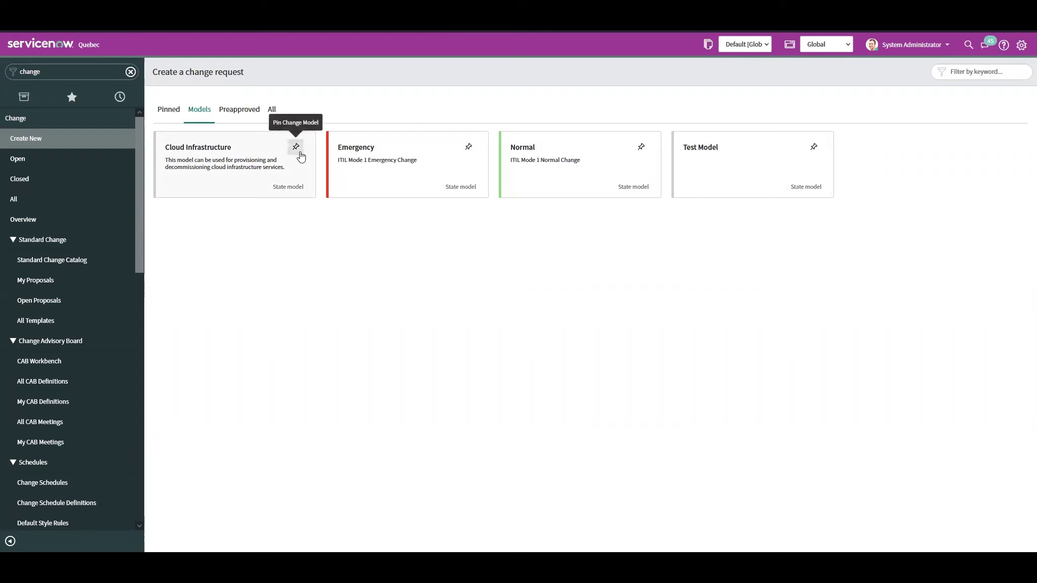
# Pin the Normal change model and browse the Pinned, Preapproved, All and Models tabs.
pyautogui.click(170, 110)
pyautogui.click(203, 114)
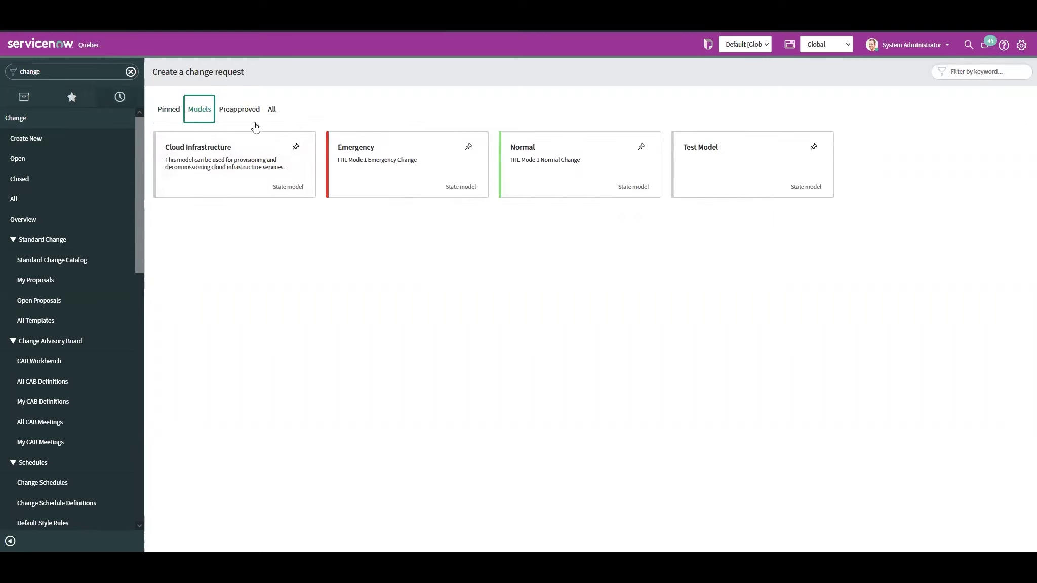
pyautogui.click(639, 152)
pyautogui.click(1013, 104)
pyautogui.click(172, 109)
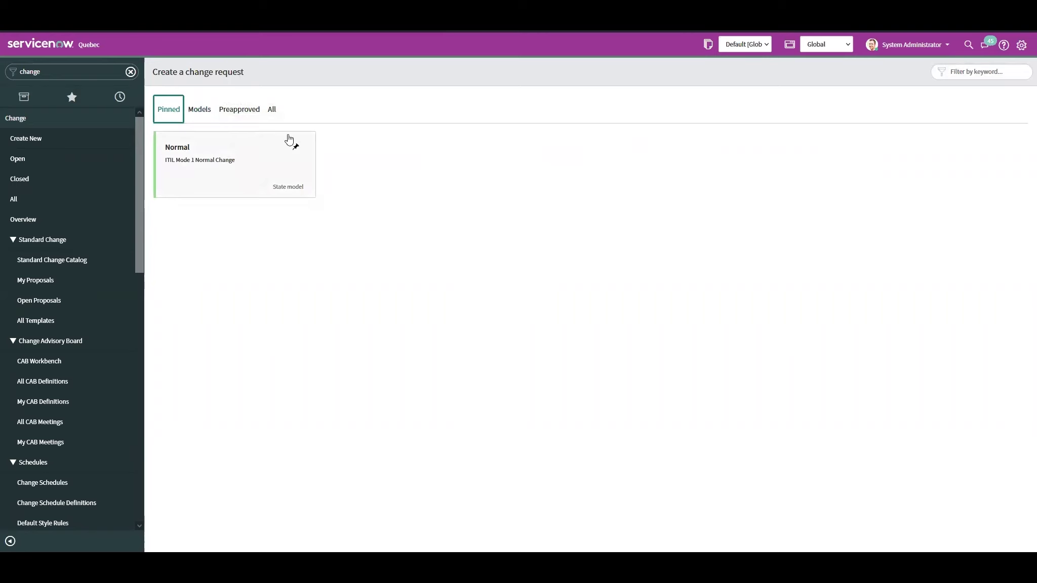
pyautogui.click(230, 111)
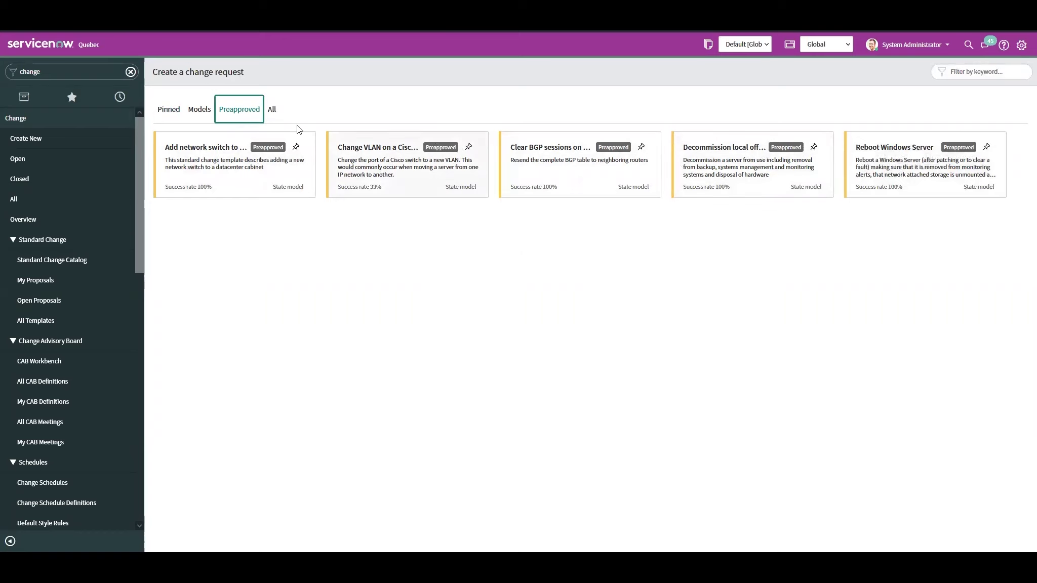
pyautogui.click(273, 115)
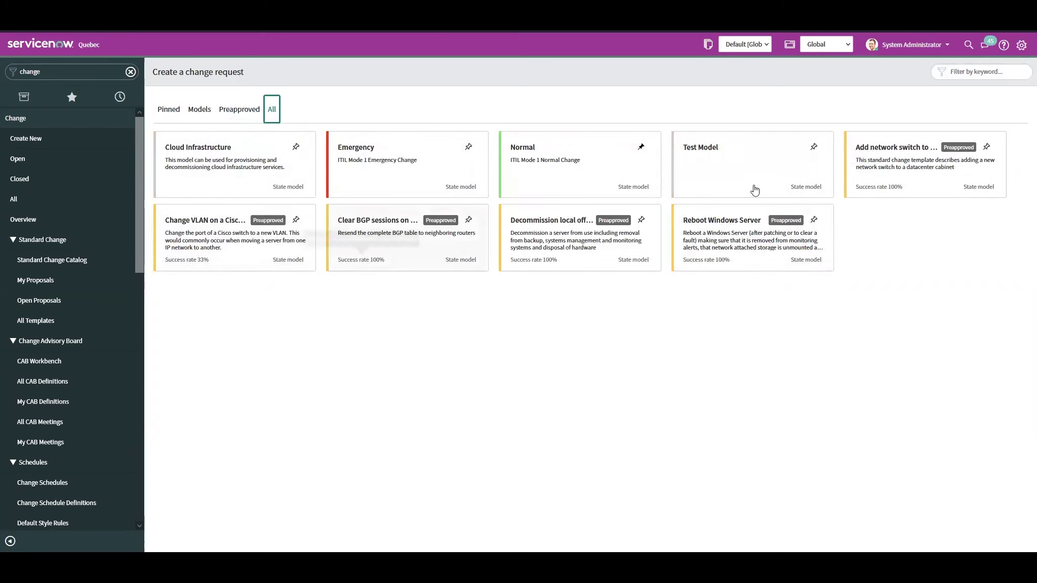
pyautogui.click(195, 120)
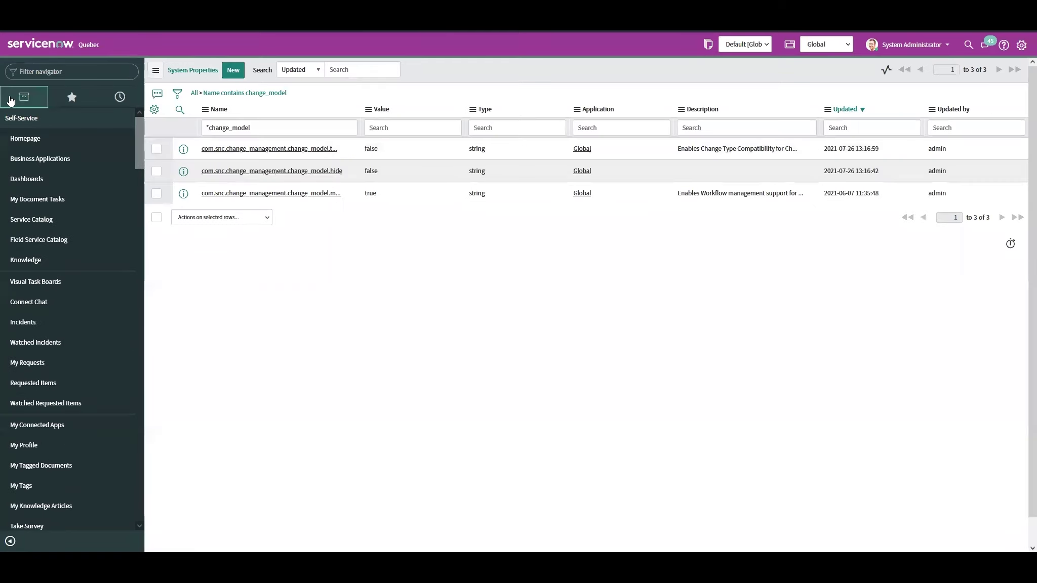
# Set the first change_model property to true, then start a new change request and pick the change model option.
pyautogui.doubleClick(418, 149)
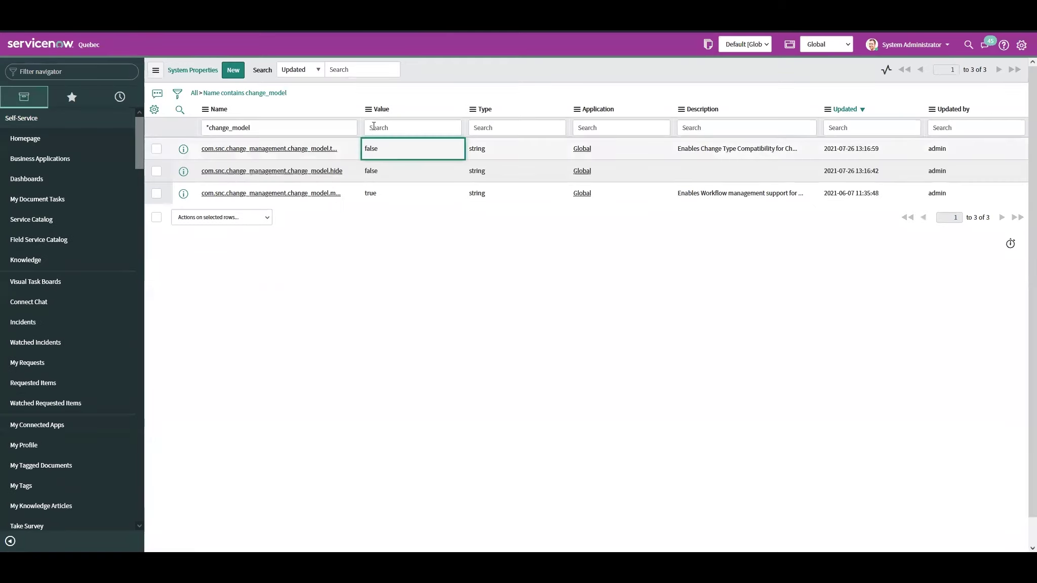
pyautogui.write('true')
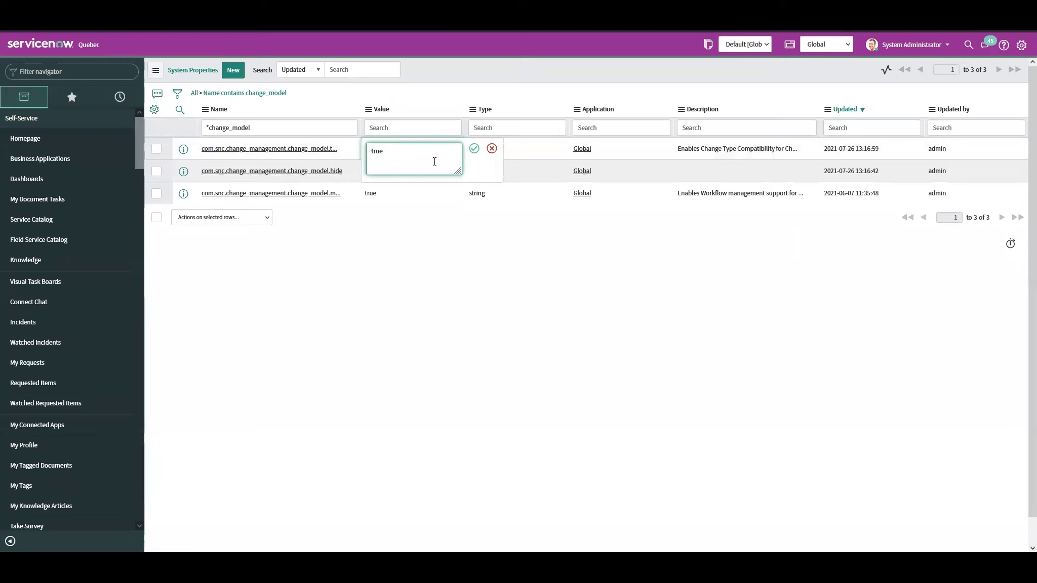
pyautogui.press('Return')
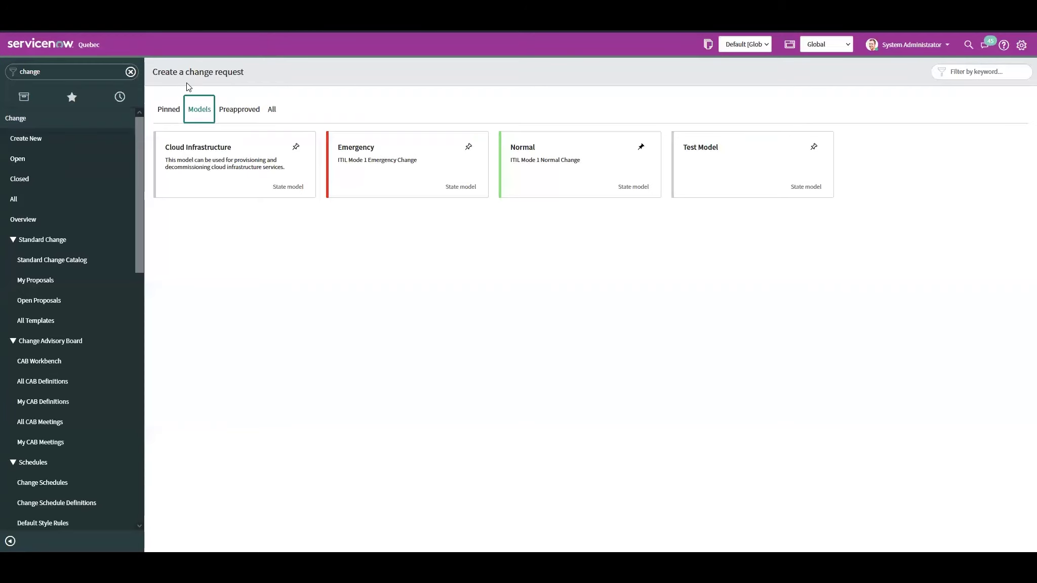
pyautogui.click(51, 142)
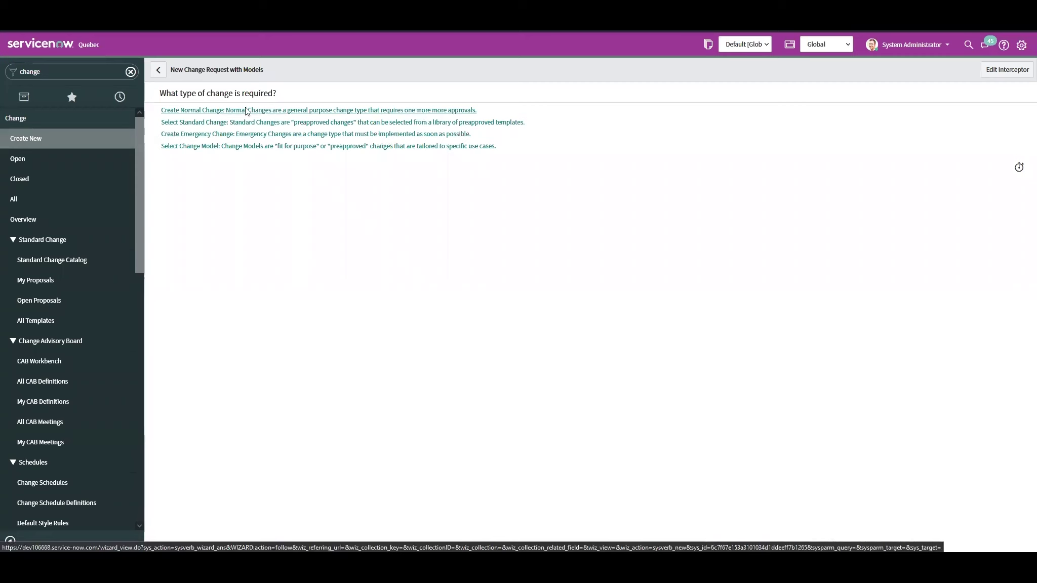
pyautogui.click(240, 148)
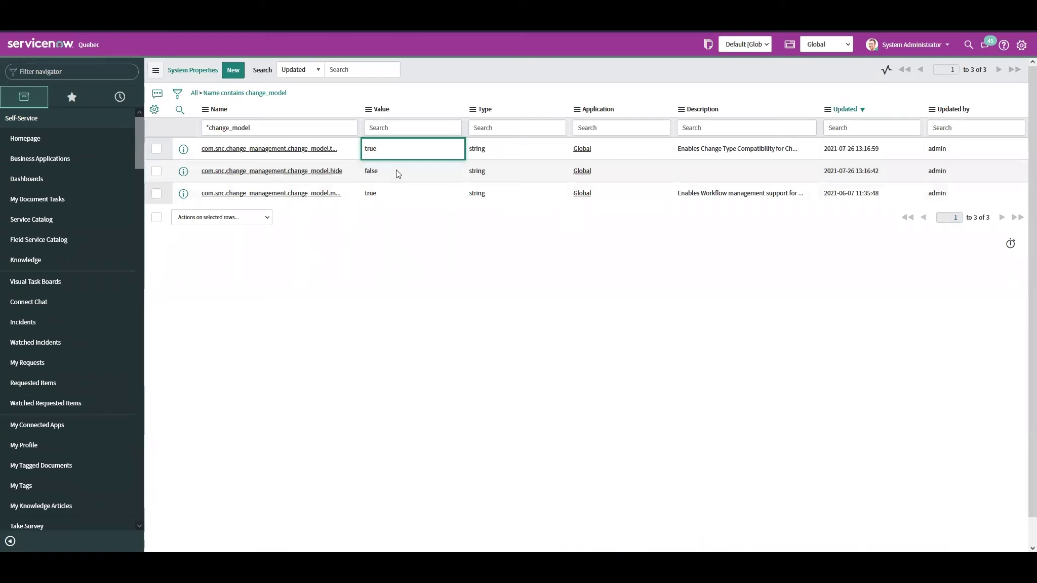
# Set change_model.hide to true, check Create New, then return to the System Properties window.
pyautogui.doubleClick(396, 170)
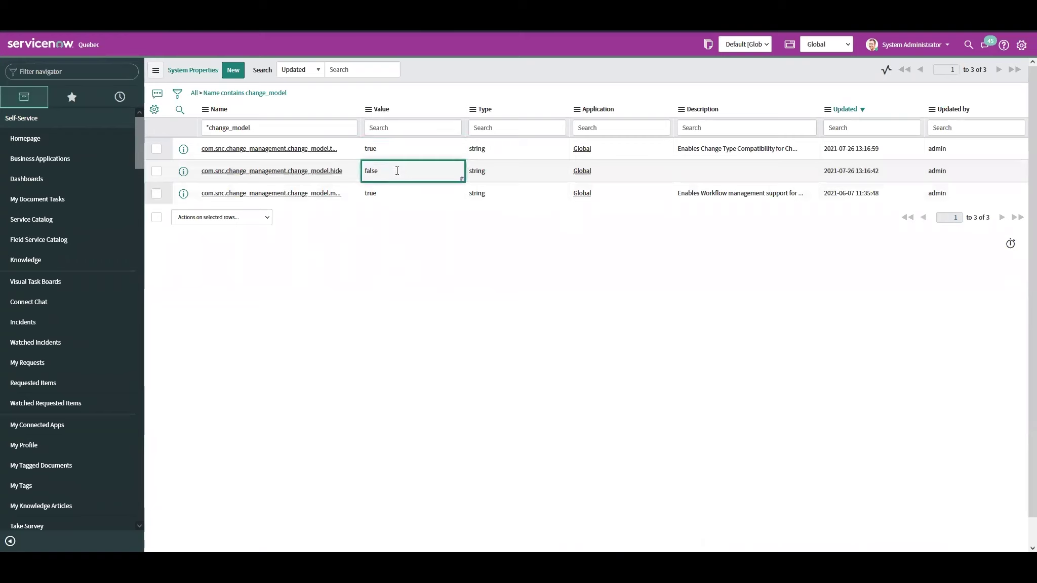
pyautogui.write('true')
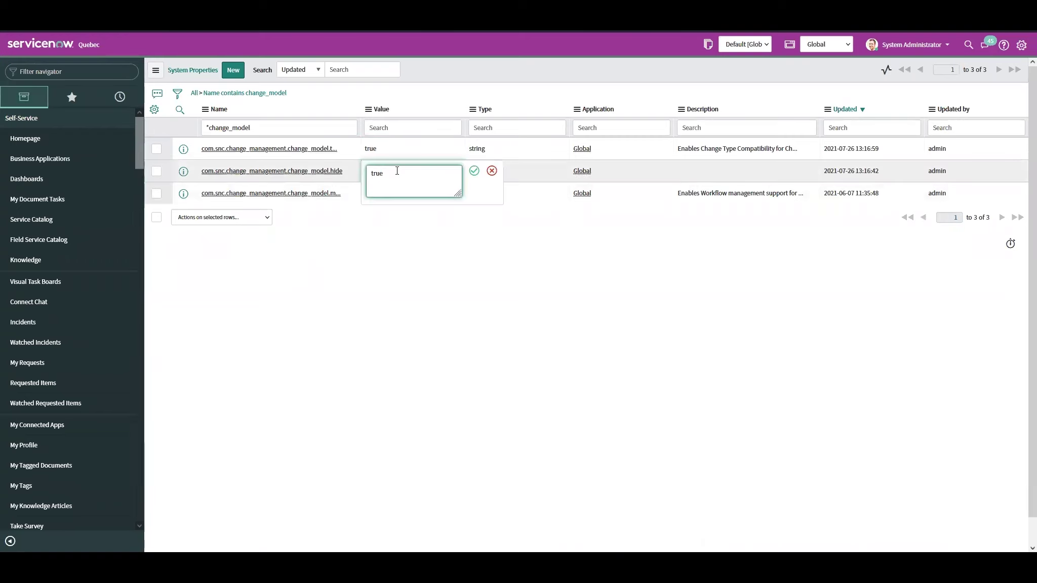
pyautogui.click(474, 171)
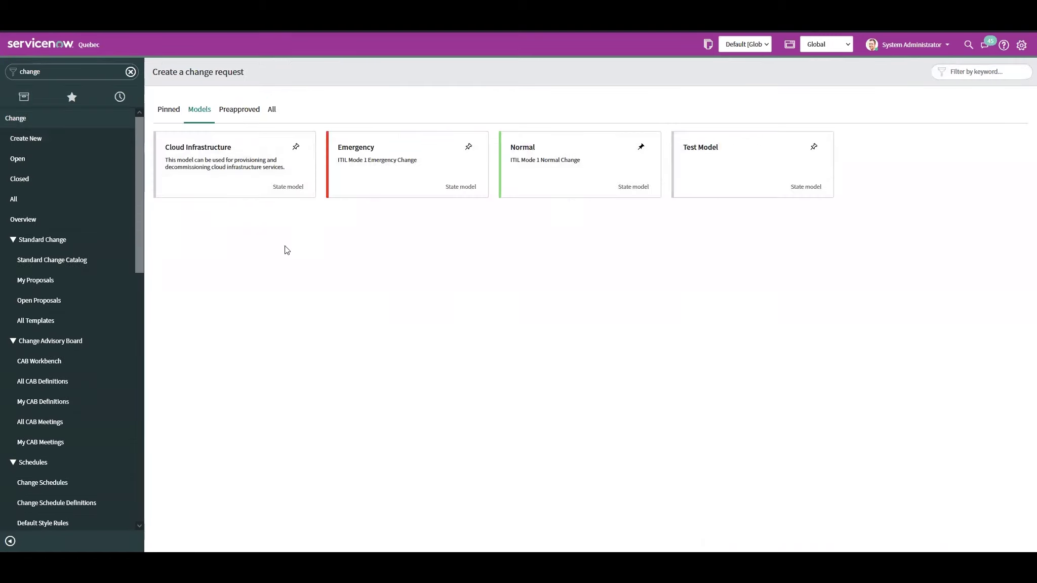
pyautogui.click(84, 140)
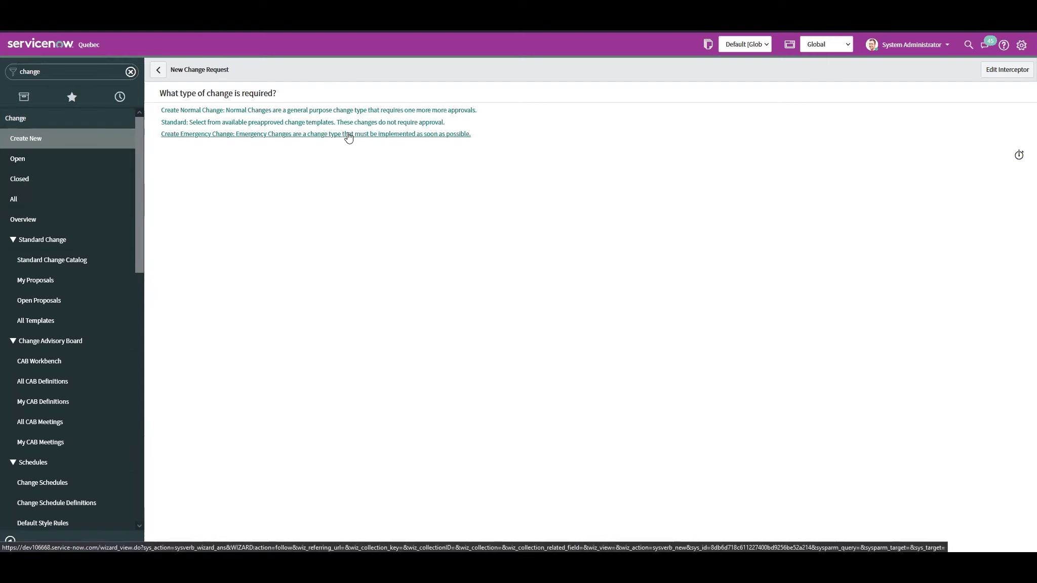
pyautogui.moveTo(237, 568)
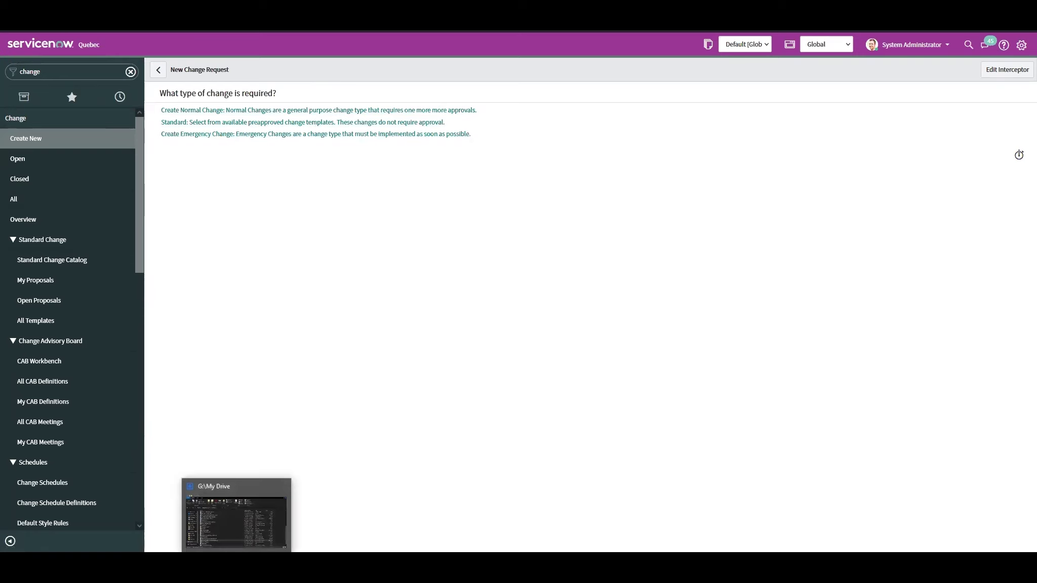
pyautogui.moveTo(272, 567)
pyautogui.click(262, 535)
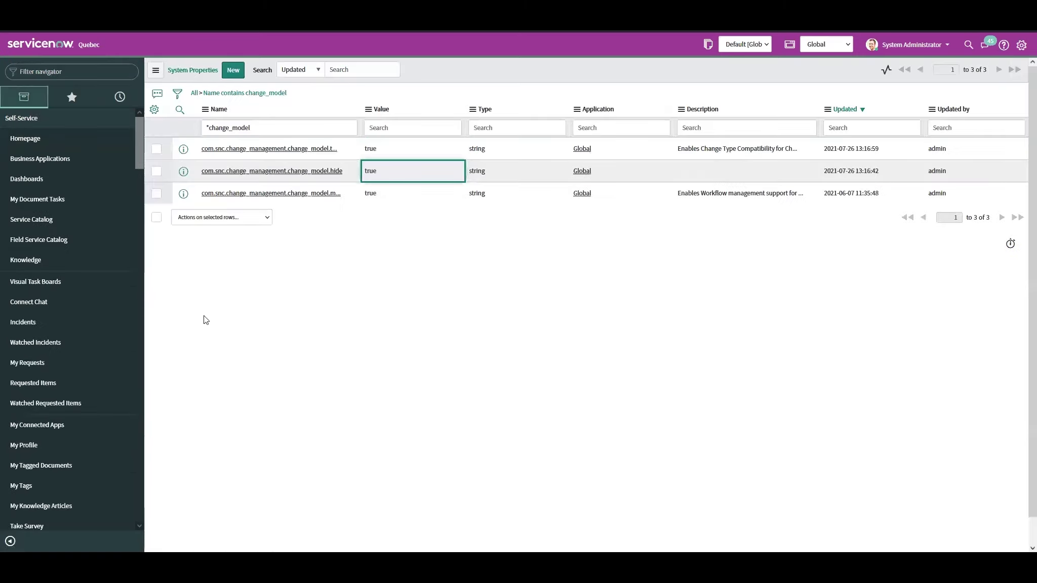
# Set the change_model.hide and change type compatibility property values to false.
pyautogui.doubleClick(370, 174)
pyautogui.write('false')
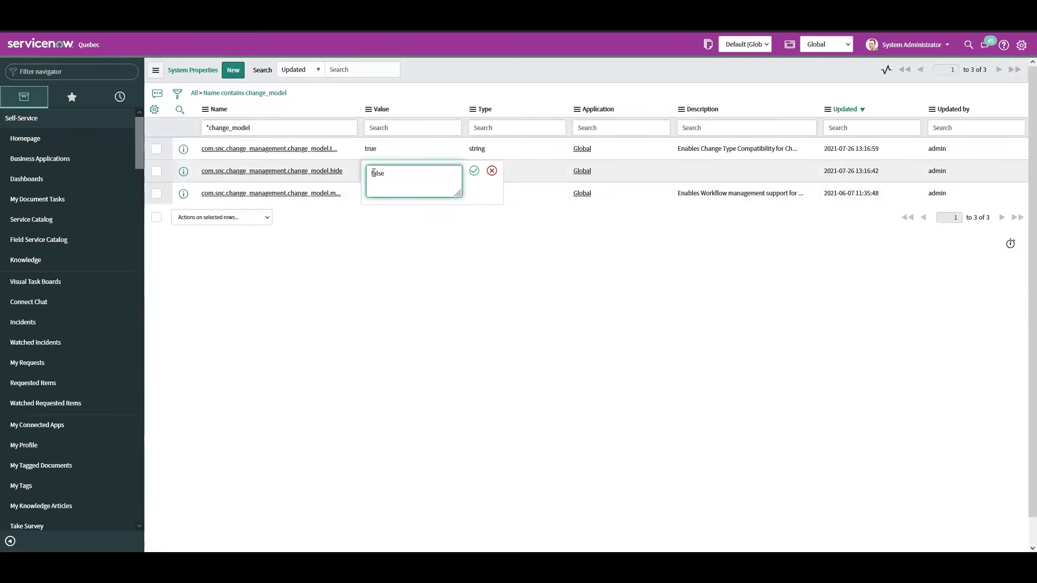
pyautogui.click(474, 170)
pyautogui.click(416, 147)
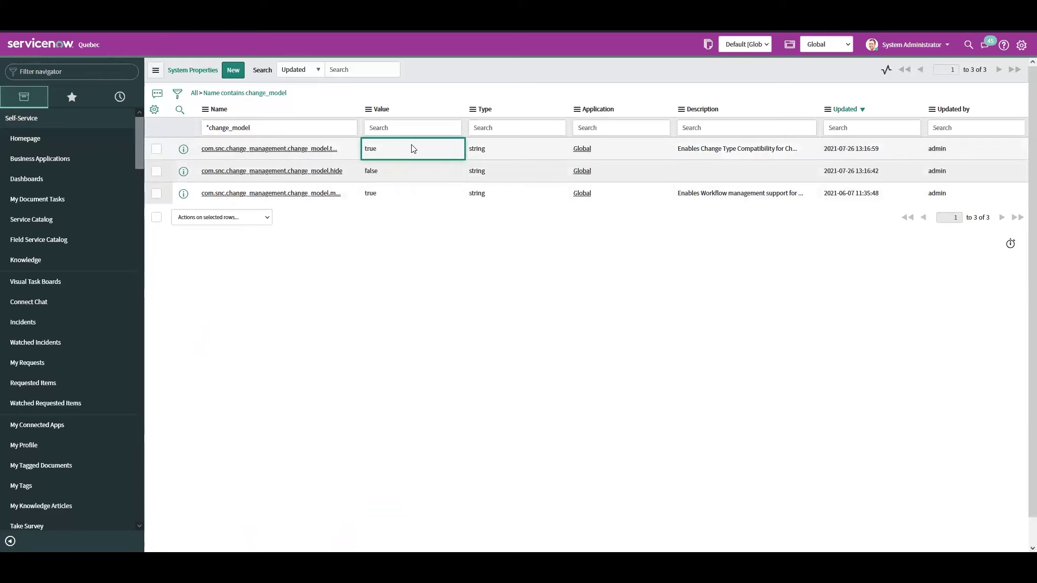
pyautogui.doubleClick(406, 143)
pyautogui.write('false')
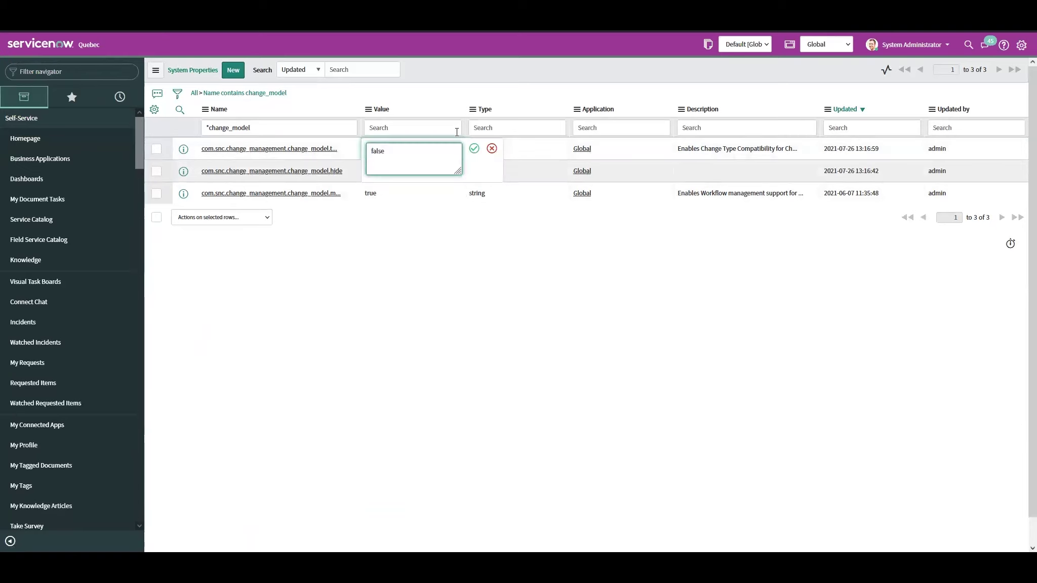
pyautogui.click(474, 148)
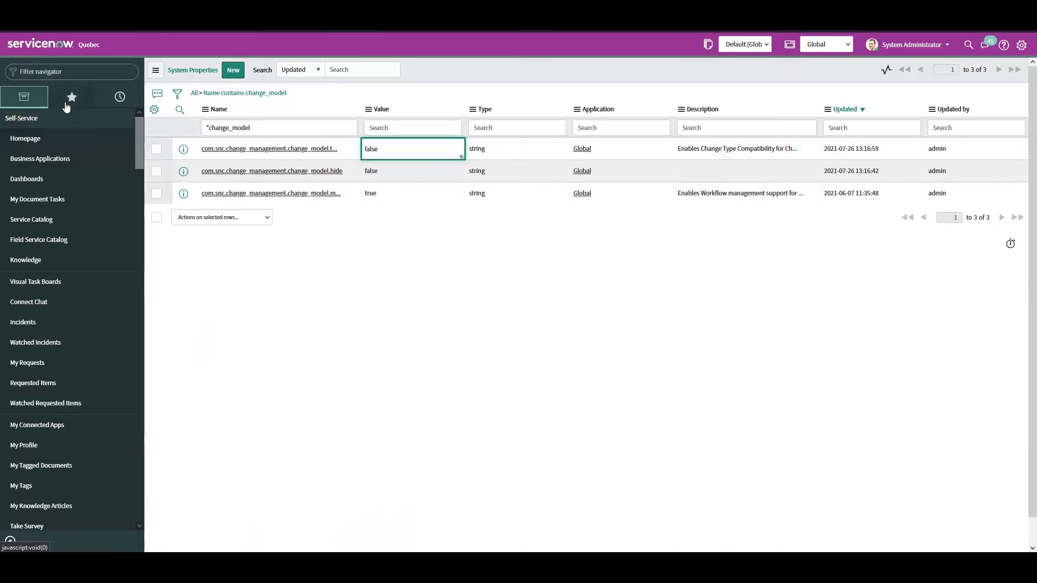
# Start a new change request from the Test Model card, then filter the navigator for 'flow designer'.
pyautogui.click(74, 73)
pyautogui.write('change')
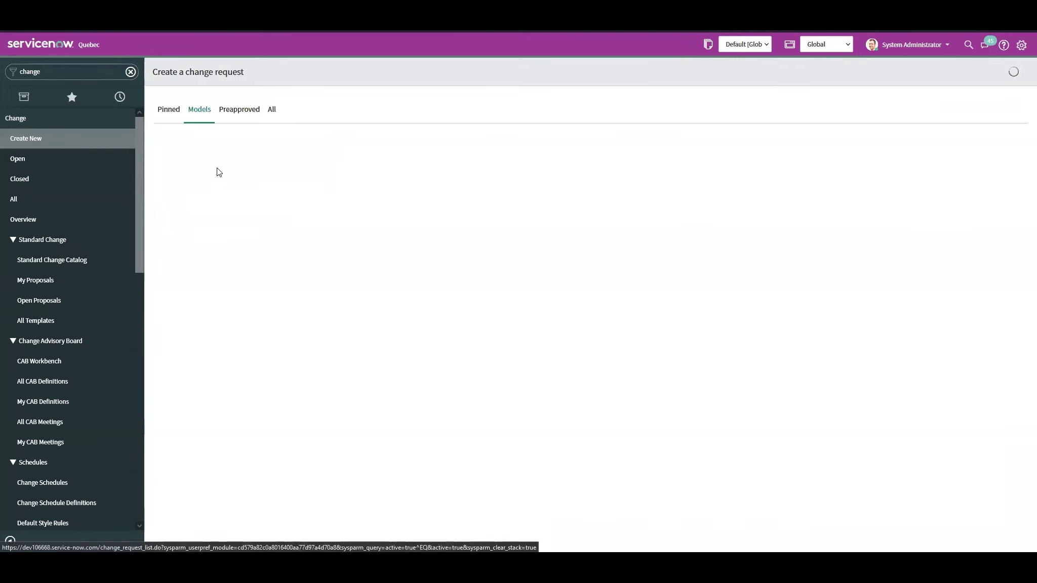
pyautogui.click(750, 165)
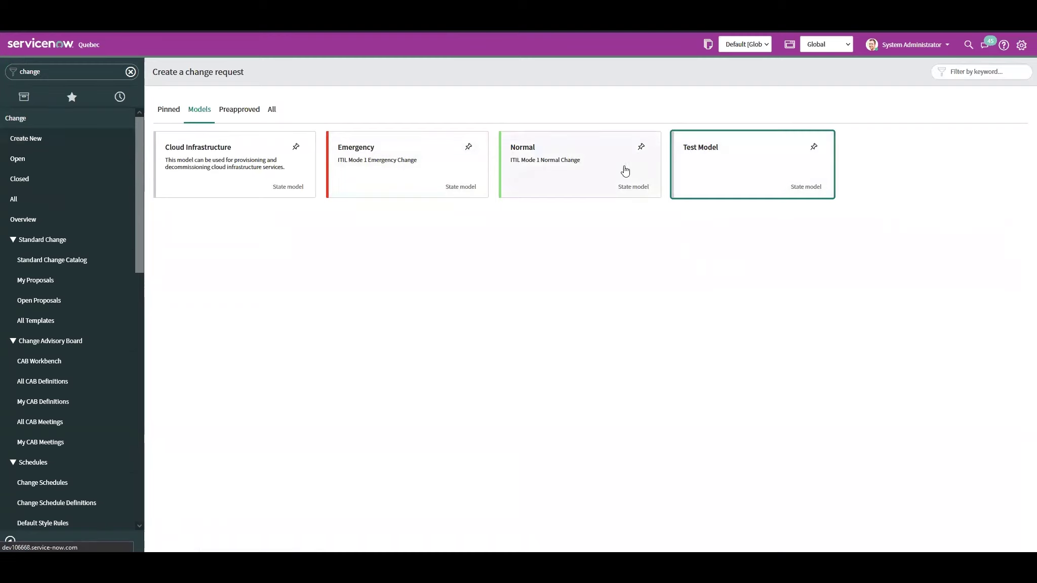
pyautogui.doubleClick(84, 72)
pyautogui.write('flow designer')
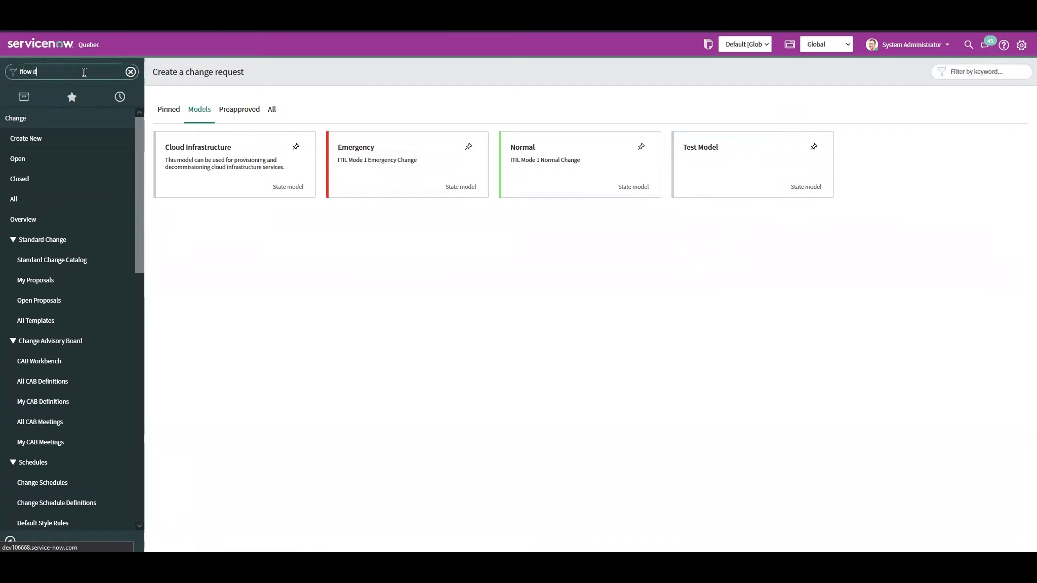
# In Flow Designer, filter flow names by 'test' and open Test Change Model - Assess.
pyautogui.click(46, 142)
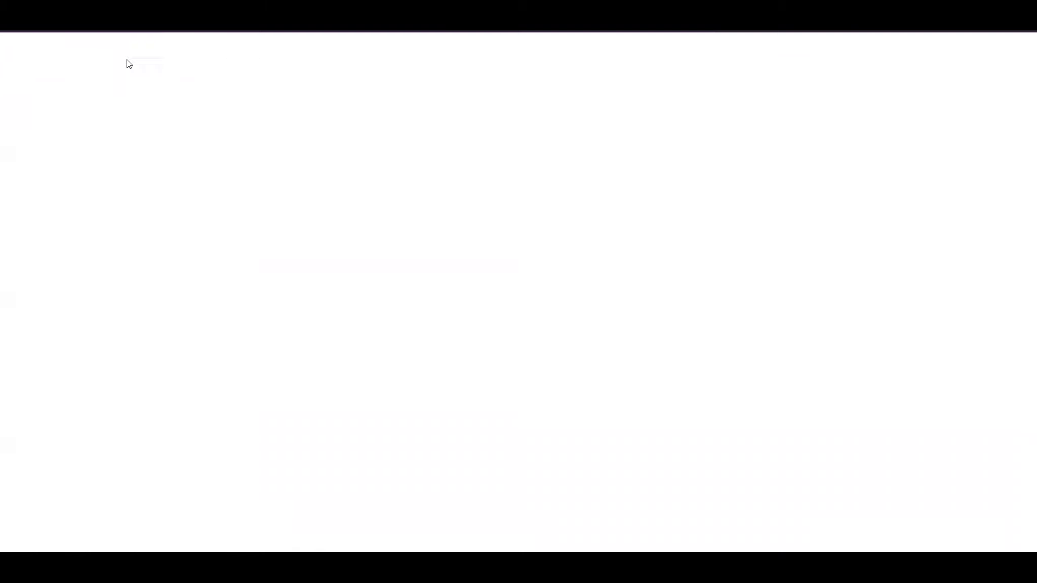
pyautogui.click(338, 170)
pyautogui.write('test')
pyautogui.press('Return')
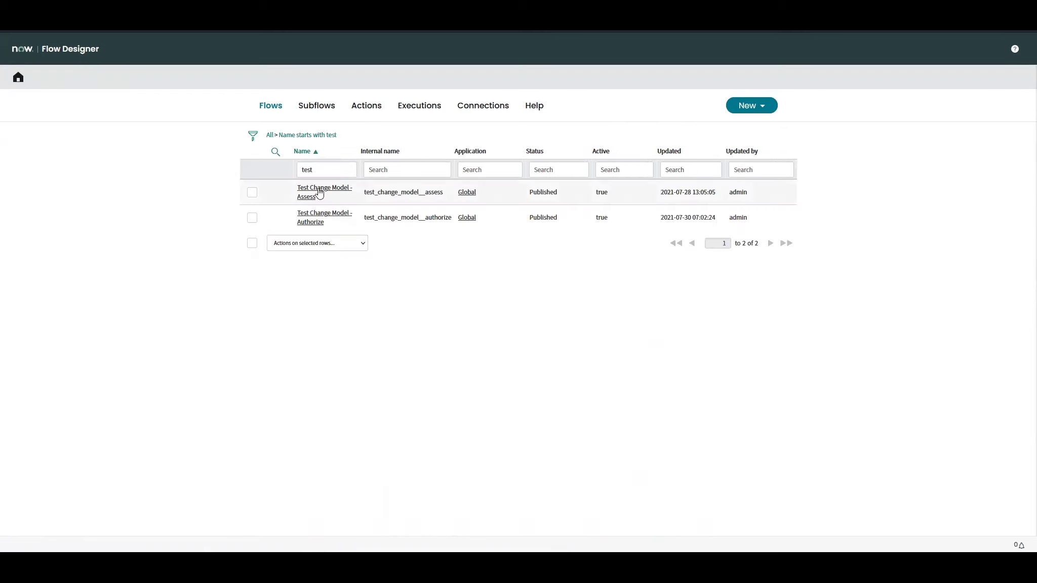
pyautogui.click(307, 191)
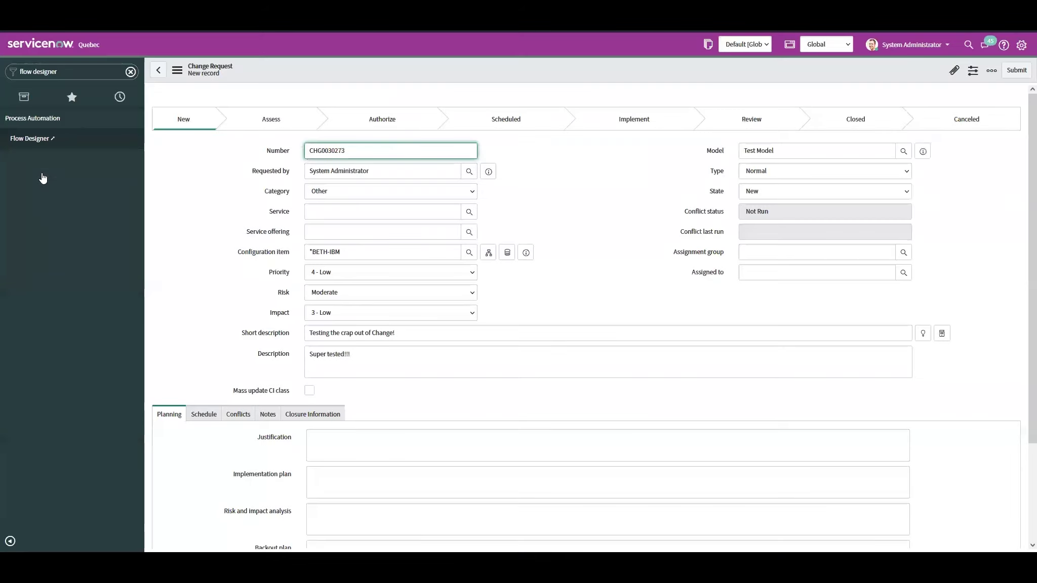
pyautogui.scroll(-3, 268, 301)
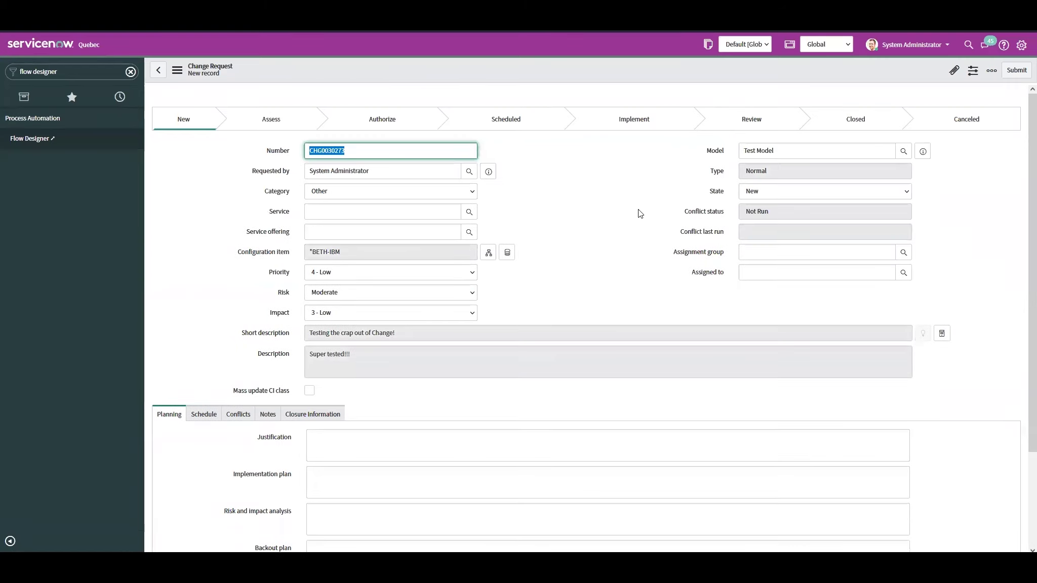
pyautogui.click(773, 195)
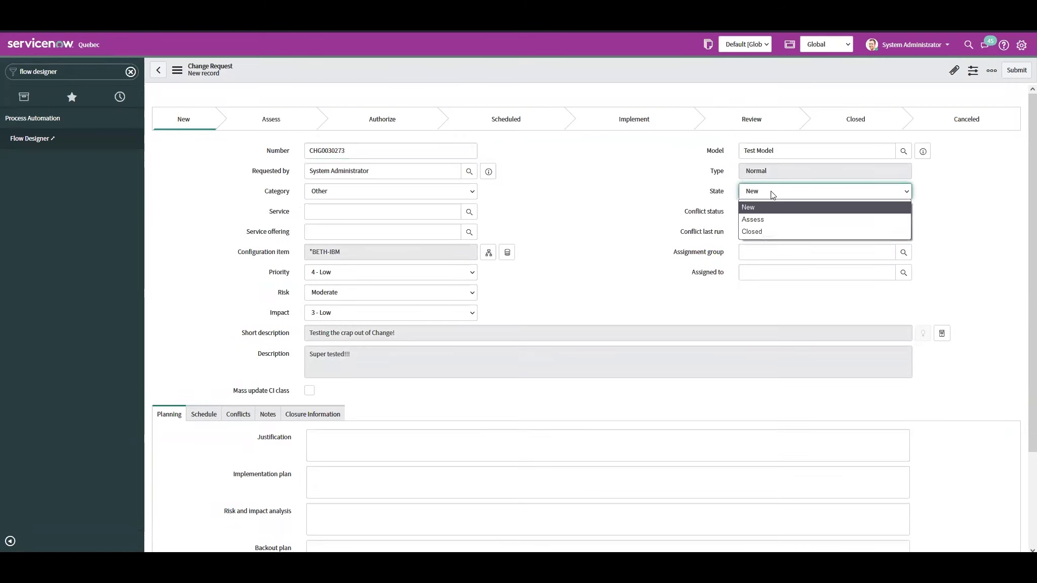
pyautogui.click(725, 201)
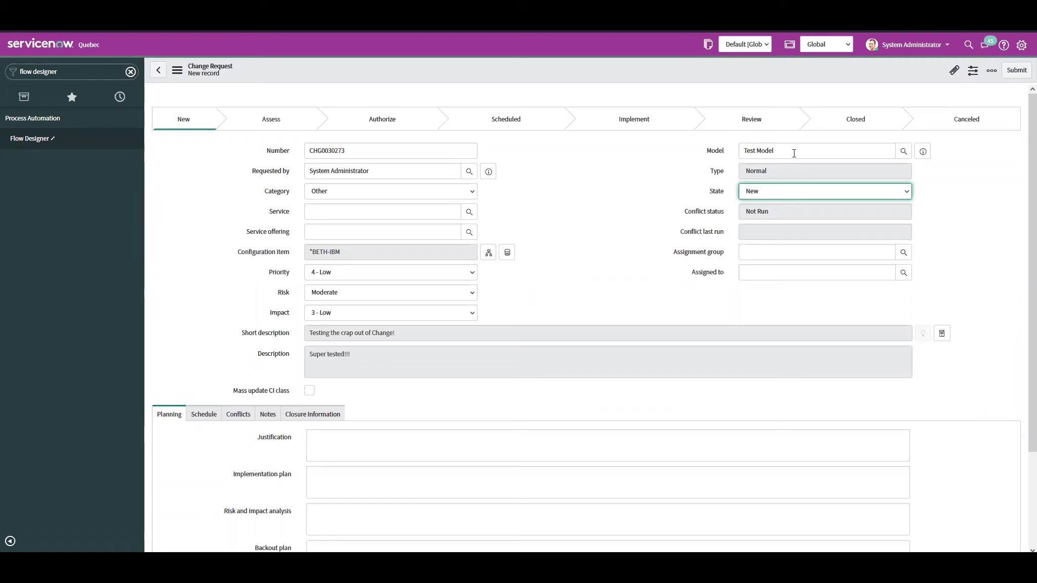
pyautogui.click(781, 190)
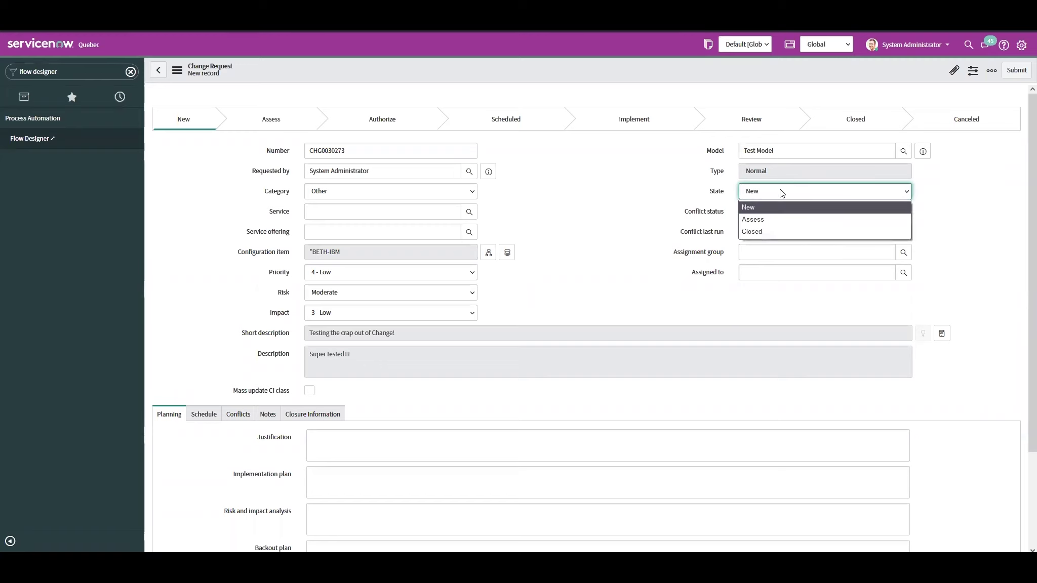
pyautogui.click(781, 191)
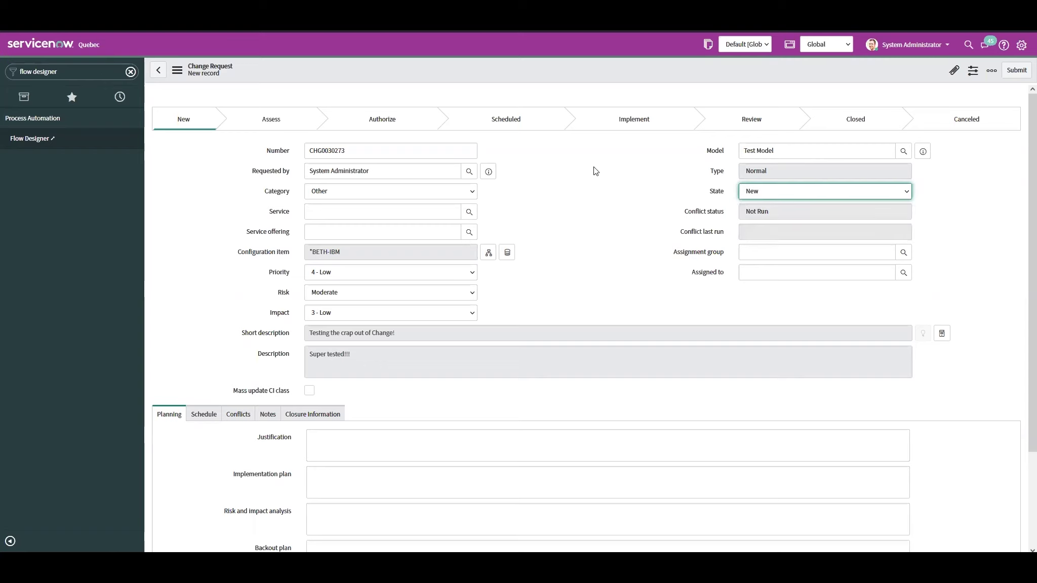
pyautogui.click(777, 196)
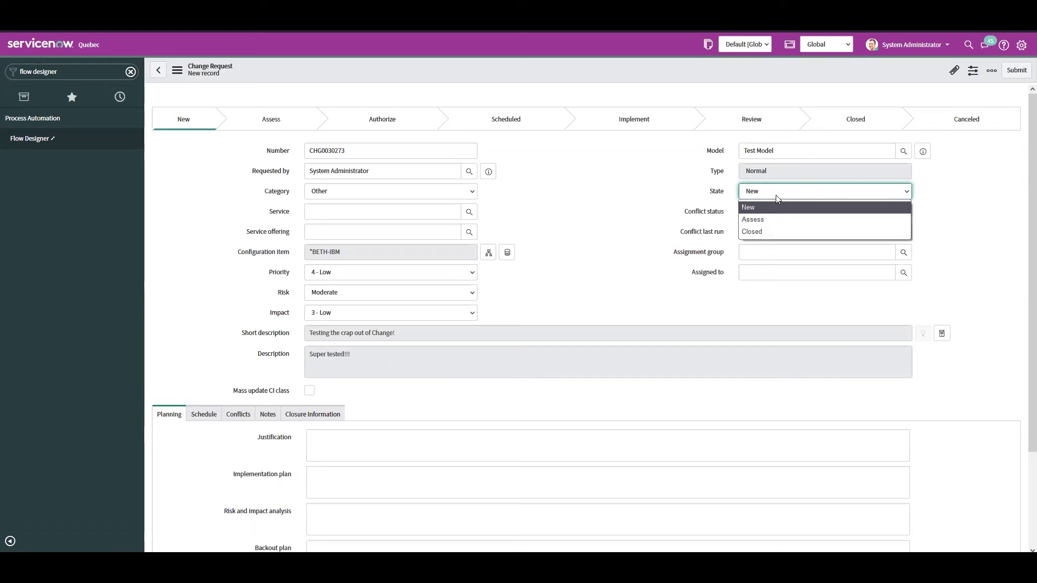
pyautogui.click(551, 191)
# Set the change's State to Assess and Assignment group to Change Management, then save the record.
pyautogui.scroll(-3, 551, 192)
pyautogui.scroll(3, 551, 193)
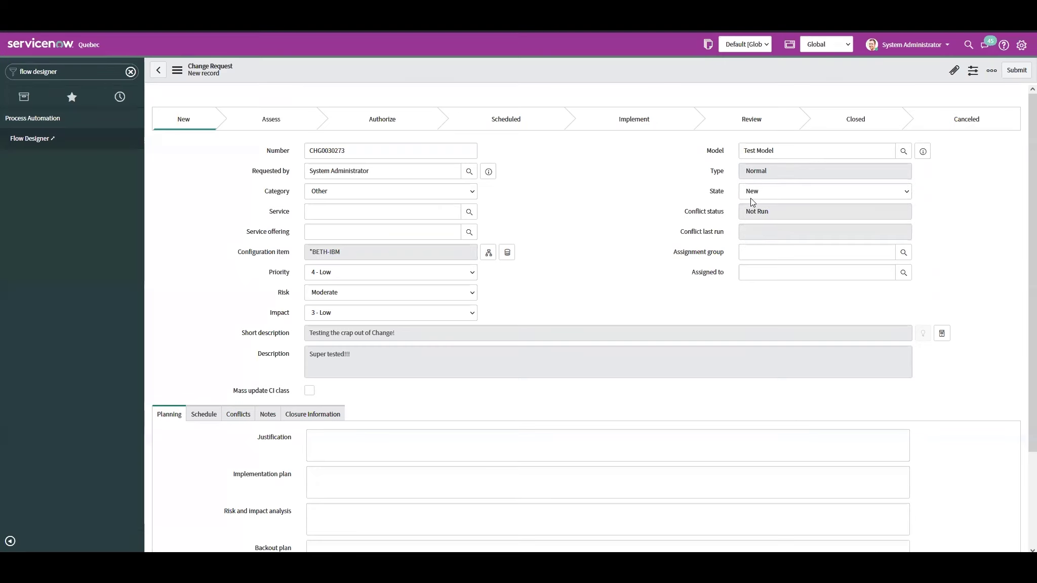
pyautogui.click(758, 195)
pyautogui.click(760, 218)
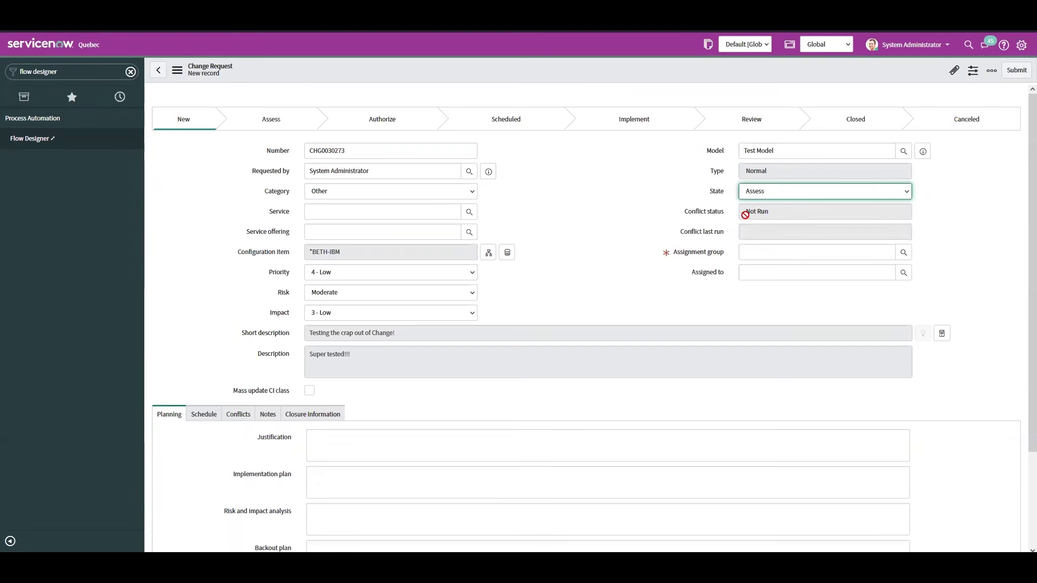
pyautogui.click(773, 254)
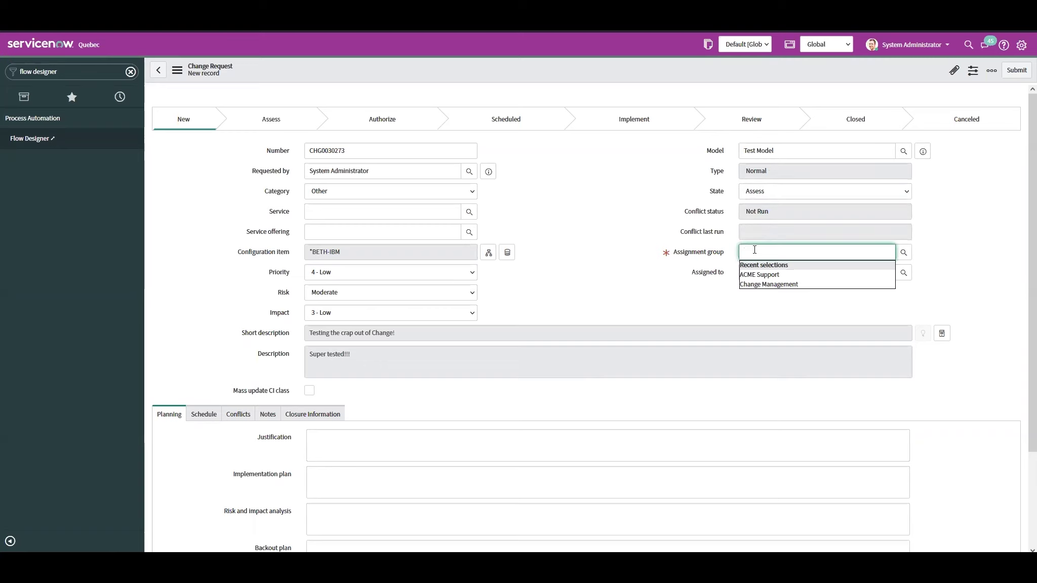
pyautogui.write('a')
pyautogui.write('chan')
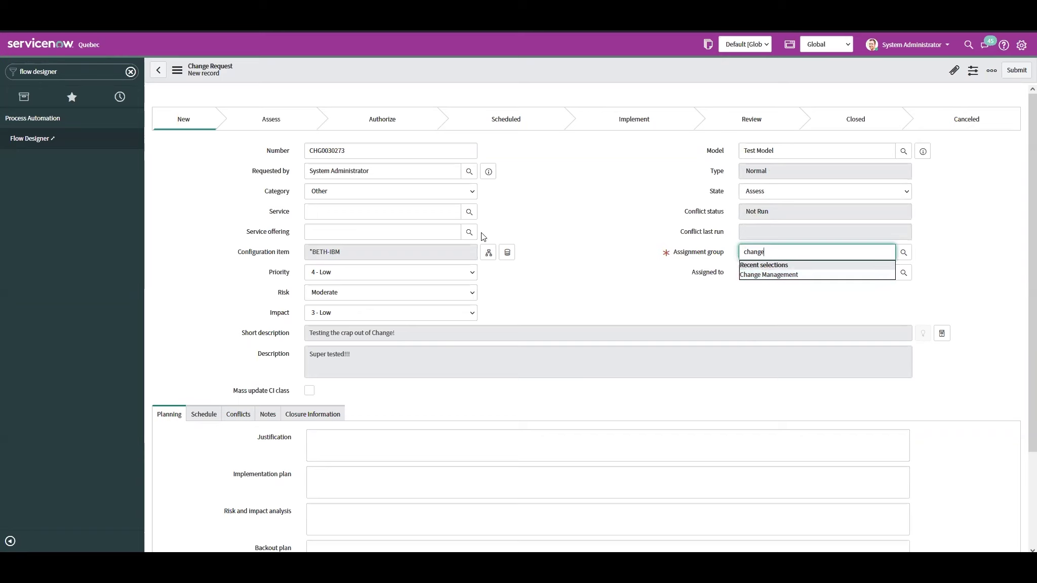
pyautogui.click(798, 274)
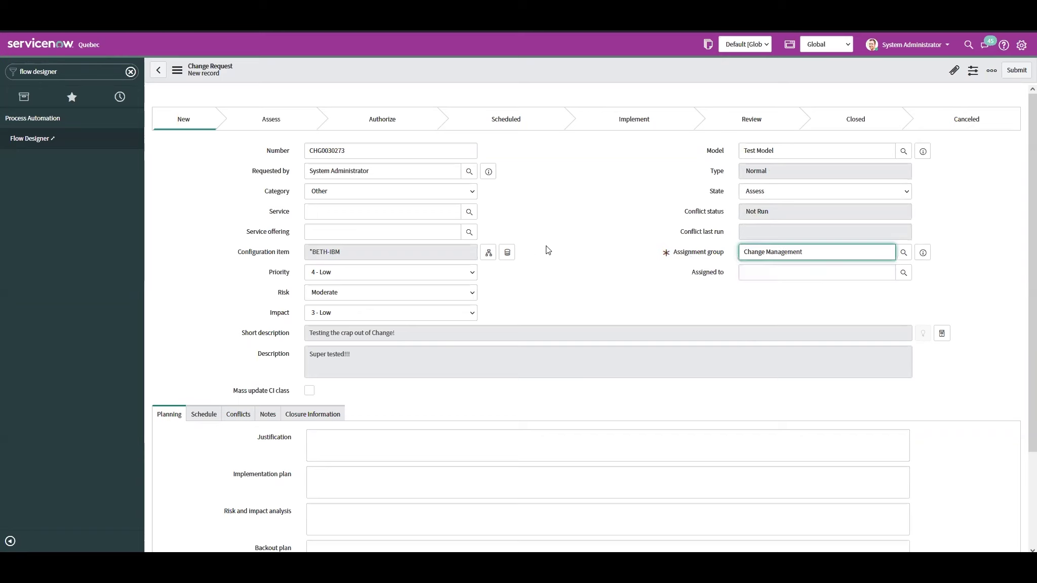
pyautogui.scroll(-2, 468, 263)
pyautogui.scroll(2, 463, 358)
pyautogui.rightClick(523, 64)
pyautogui.click(559, 76)
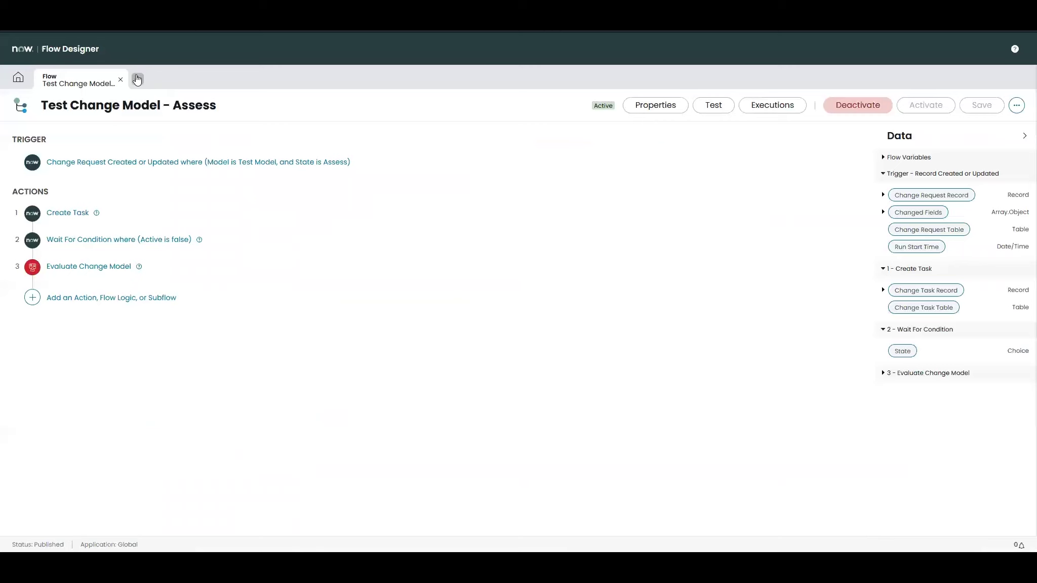
# Open Test Change Model - Authorize from the filtered flows list, then return to the Assess flow tab.
pyautogui.click(18, 77)
pyautogui.click(322, 170)
pyautogui.write('test')
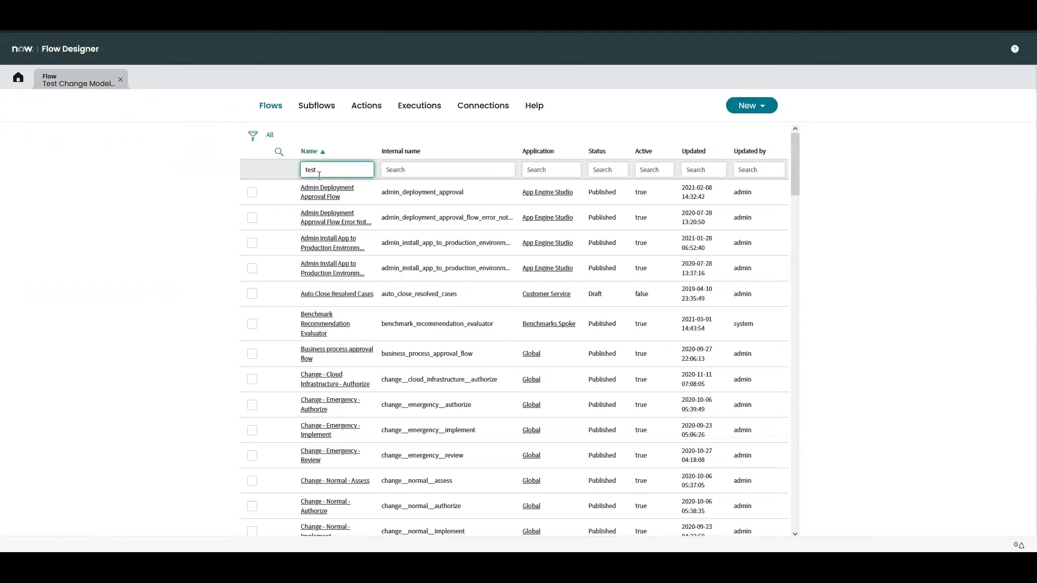
pyautogui.press('Return')
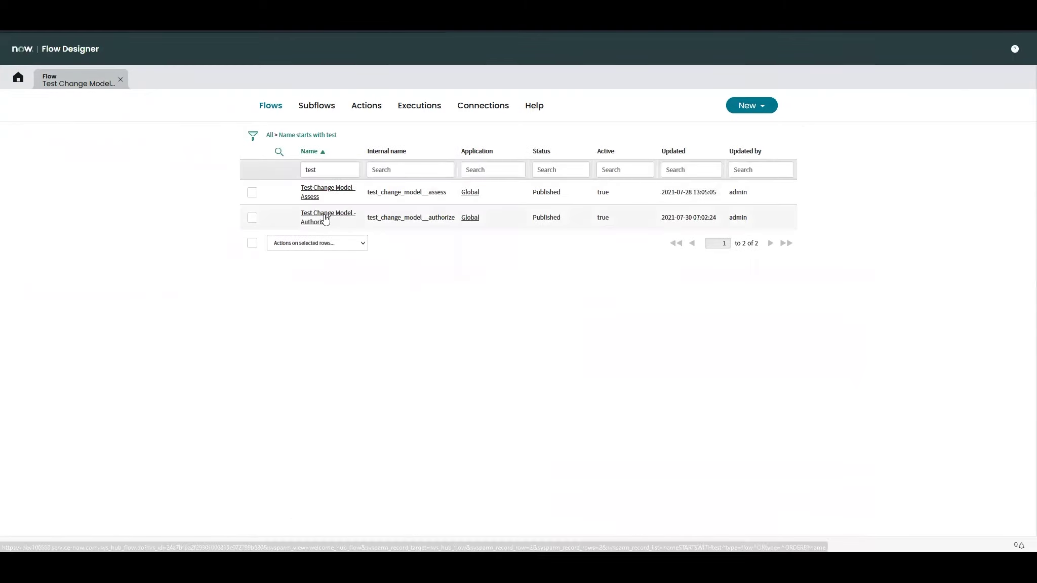
pyautogui.click(320, 217)
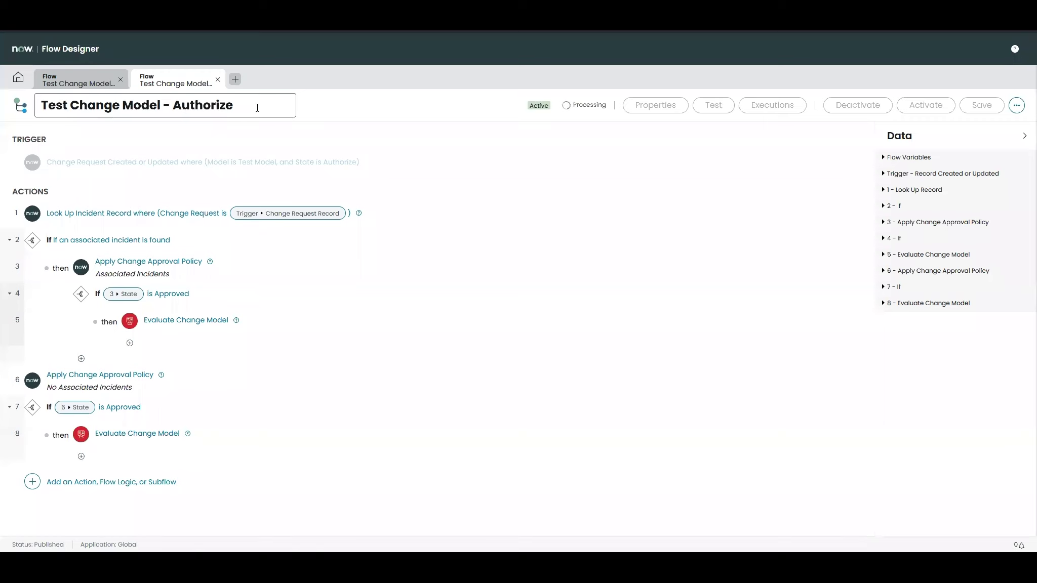
pyautogui.click(73, 82)
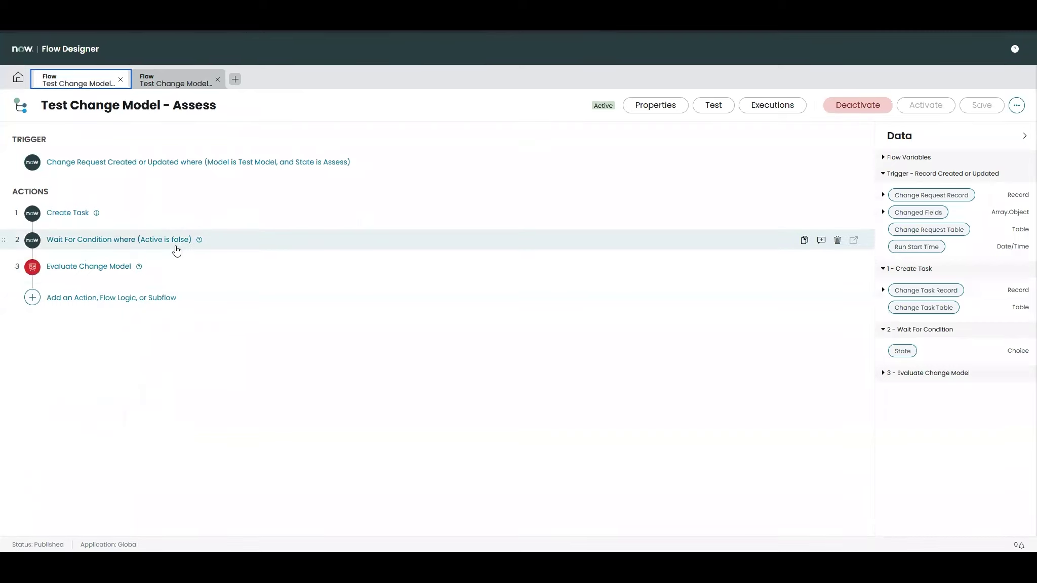
# Review the Create Task and Evaluate Change Model steps, cancelling each without changes.
pyautogui.click(164, 219)
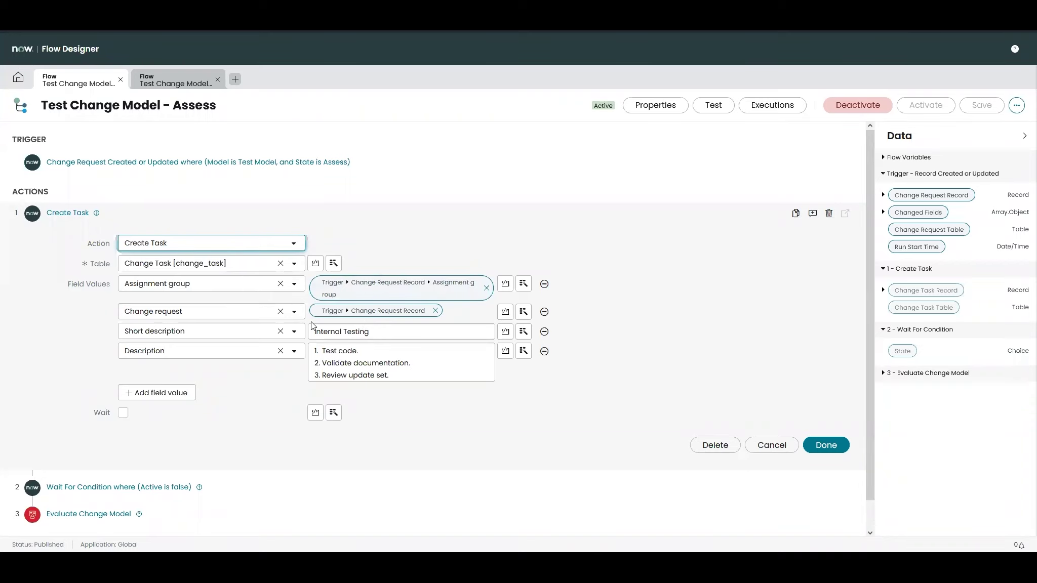
pyautogui.click(771, 445)
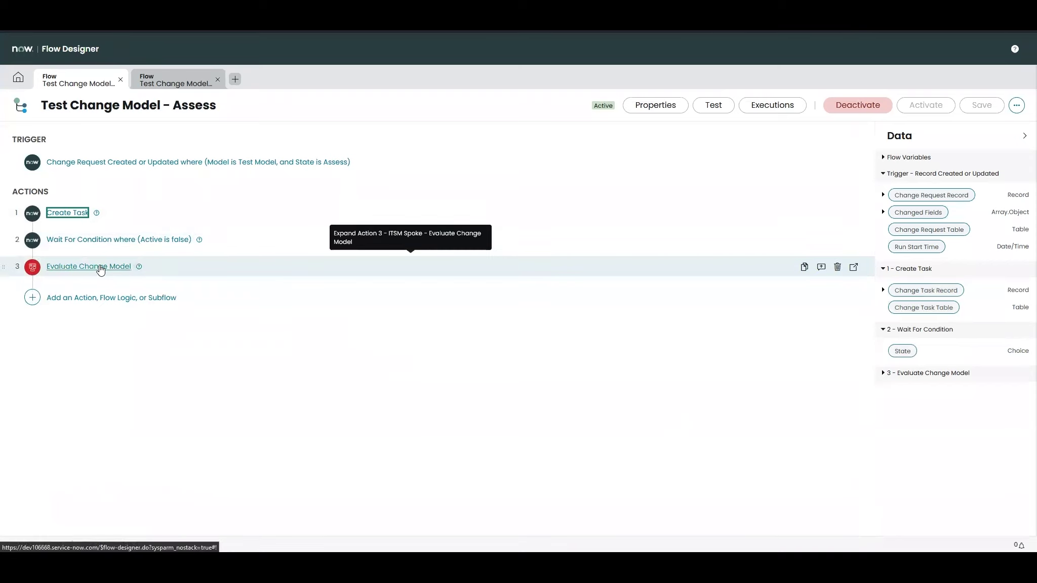
pyautogui.click(151, 272)
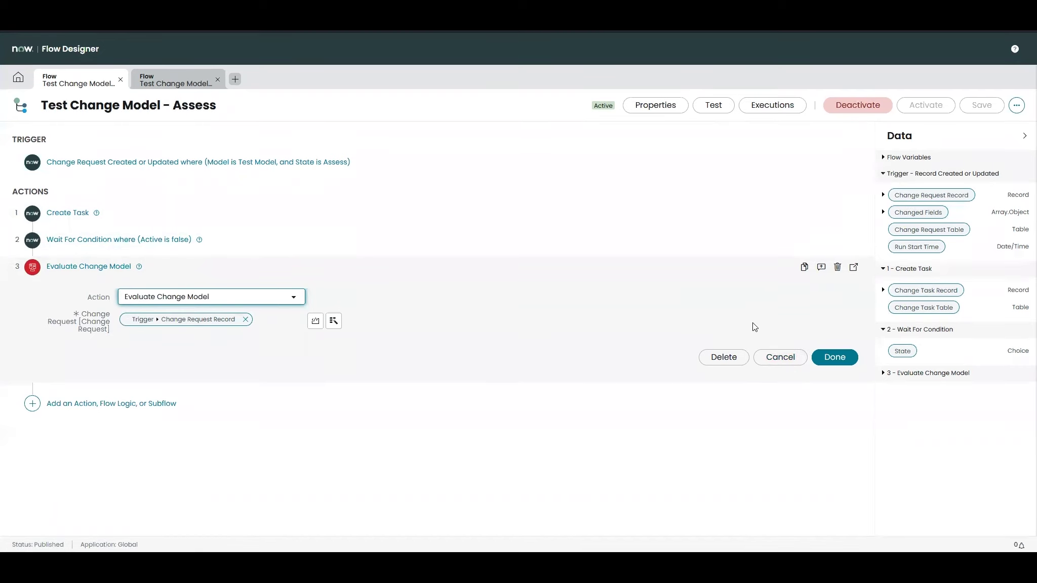
pyautogui.click(781, 358)
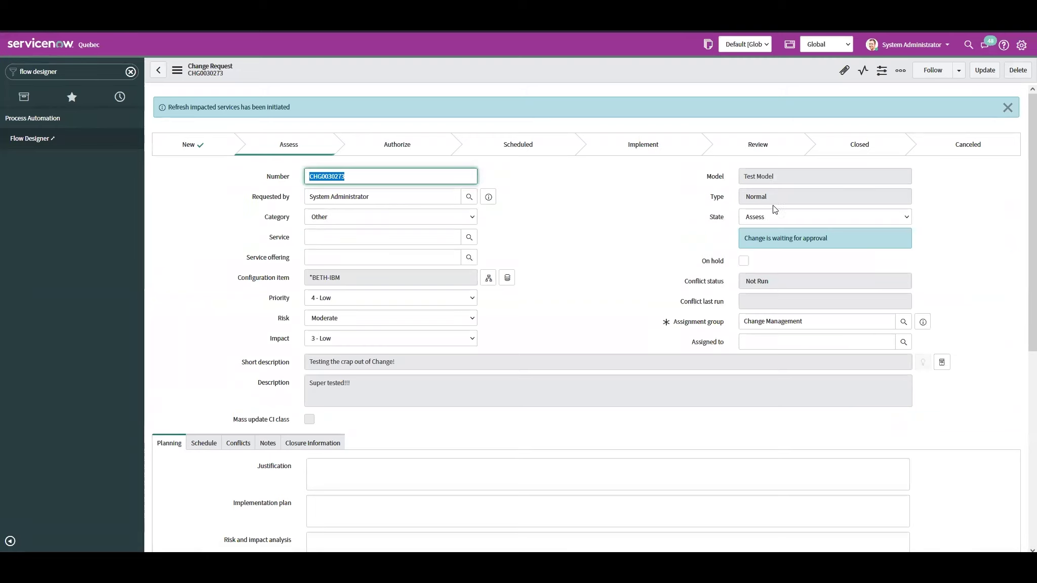
# Leave the change State at Assess, list its Change Tasks, and open CTASK0010028.
pyautogui.click(773, 218)
pyautogui.click(771, 214)
pyautogui.scroll(-6, 431, 243)
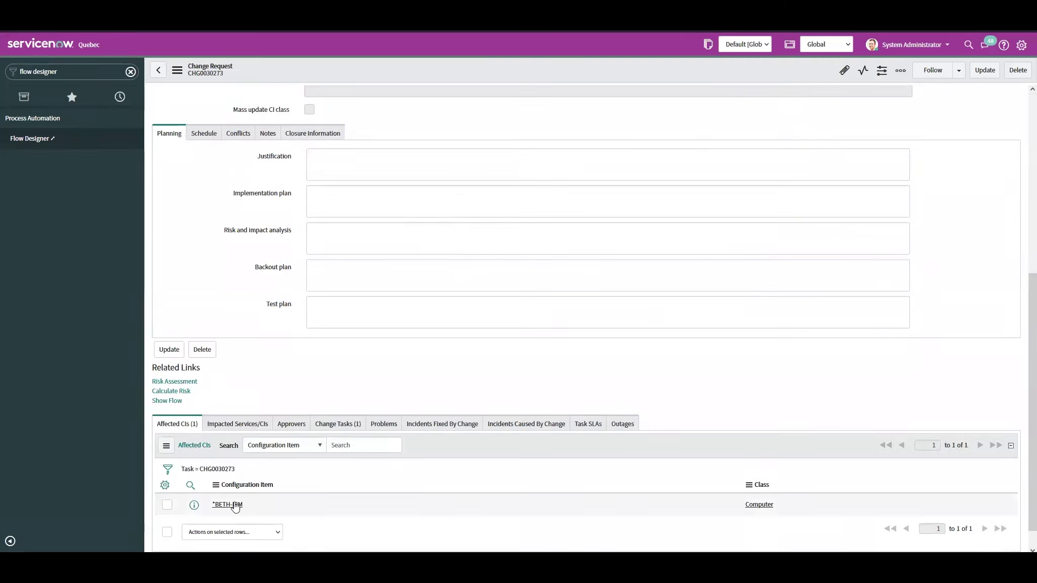
pyautogui.click(352, 424)
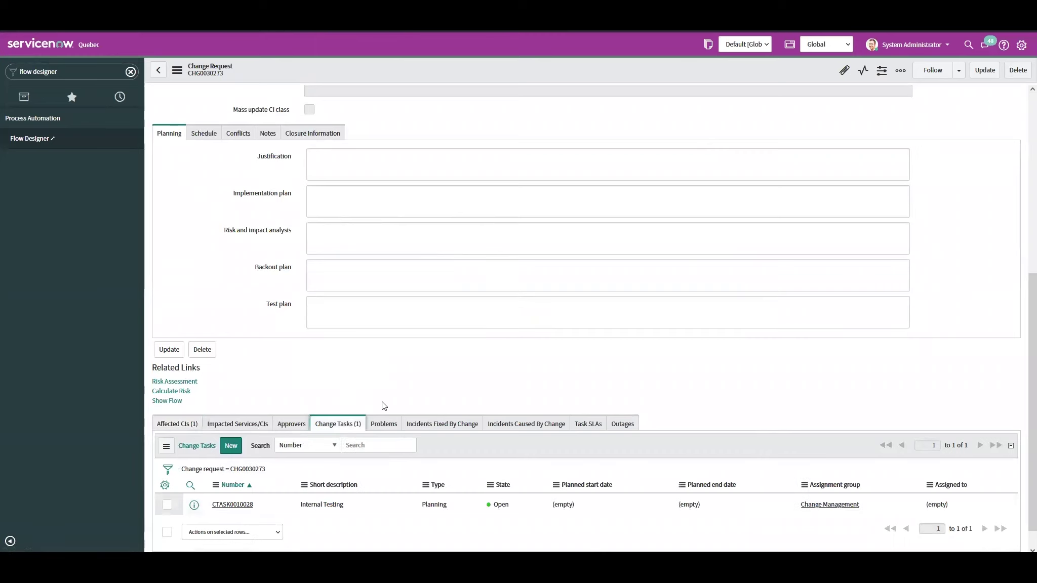
pyautogui.scroll(6, 577, 353)
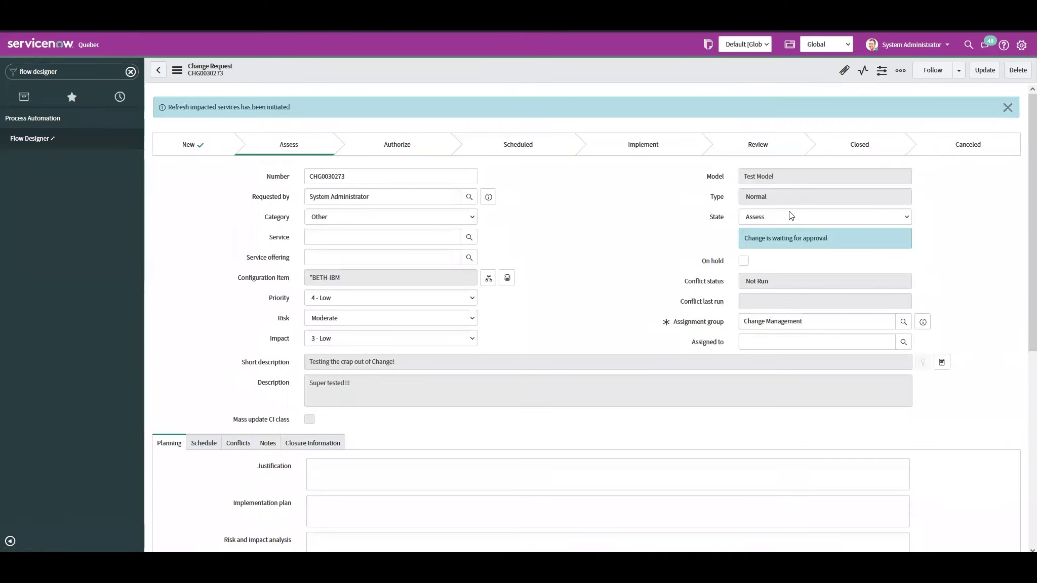
pyautogui.click(790, 217)
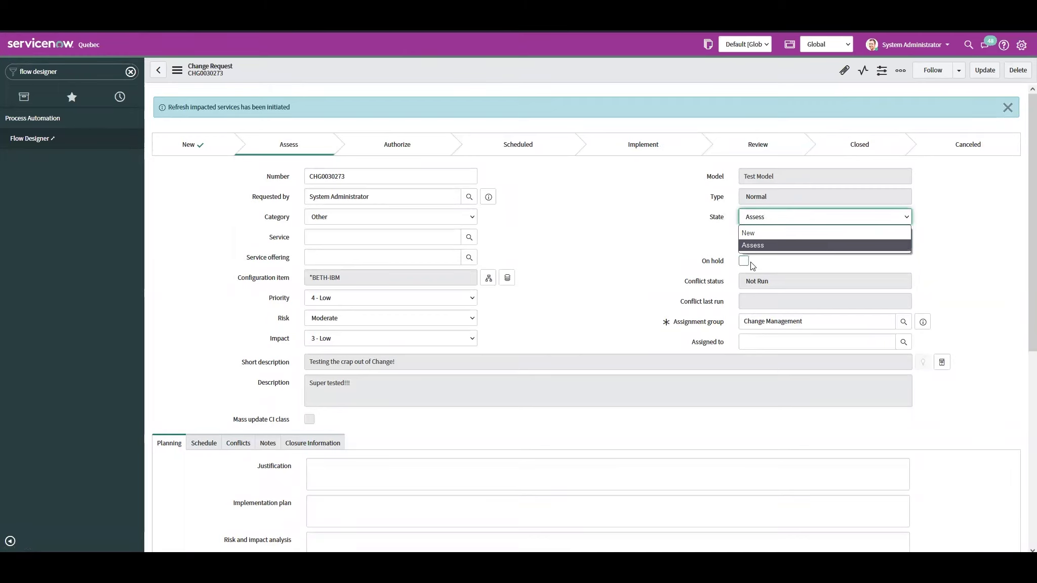
pyautogui.click(594, 266)
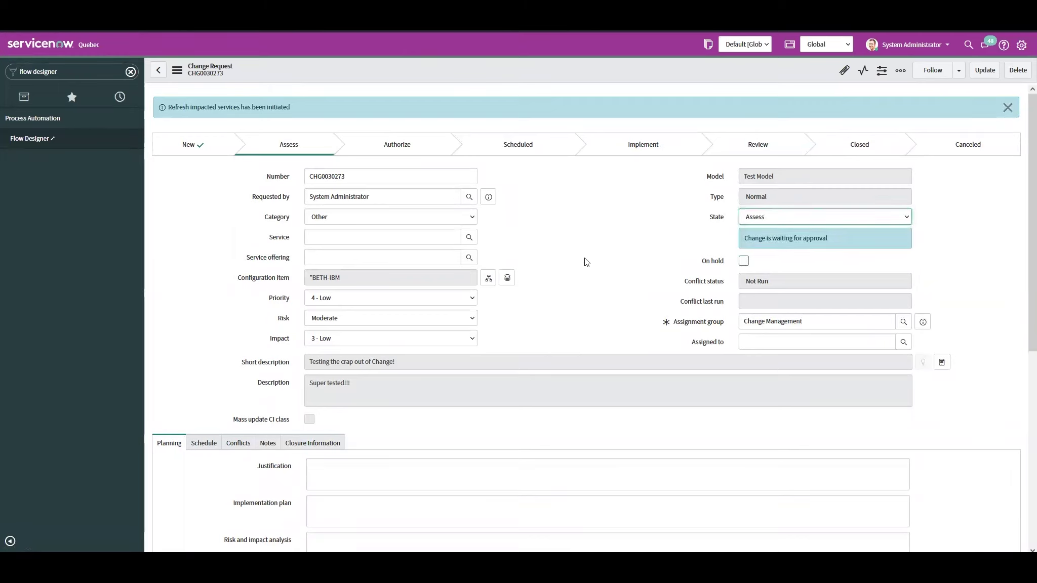
pyautogui.scroll(-4, 328, 353)
pyautogui.scroll(-3, 328, 354)
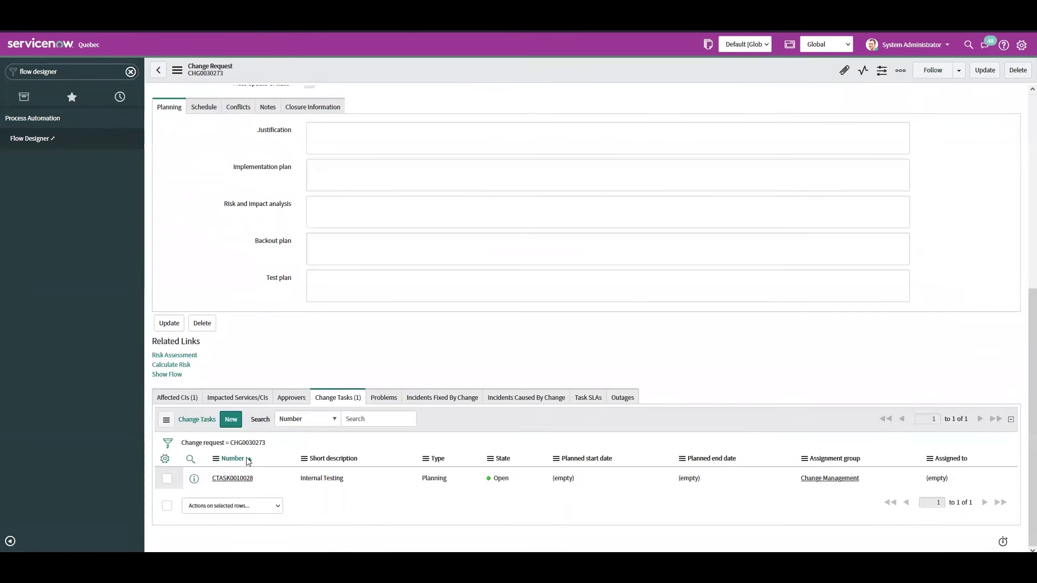
pyautogui.click(232, 478)
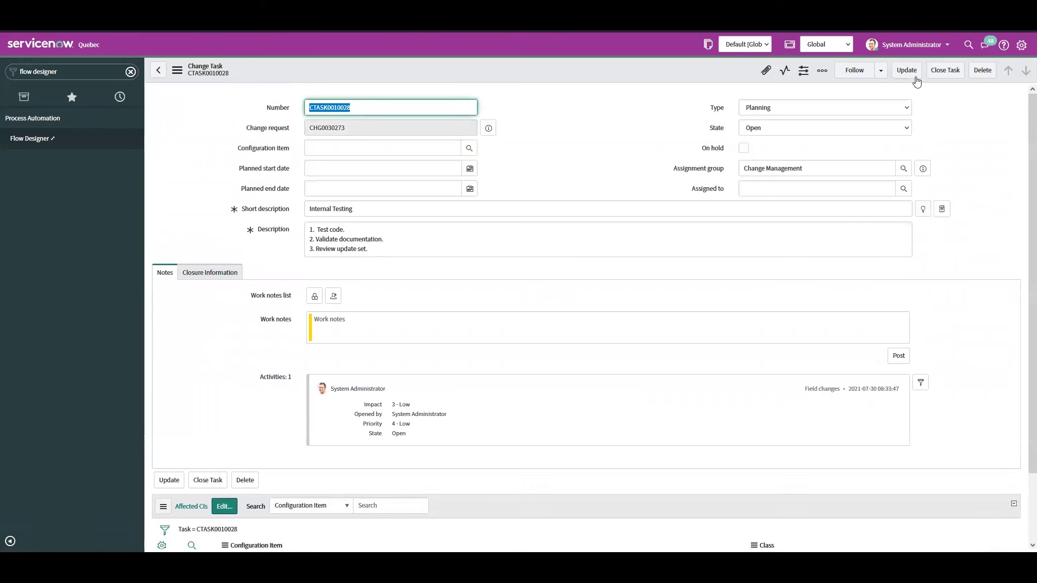
# Set change task CTASK0010028 to Closed, save it, and open parent change CHG0030273.
pyautogui.click(749, 130)
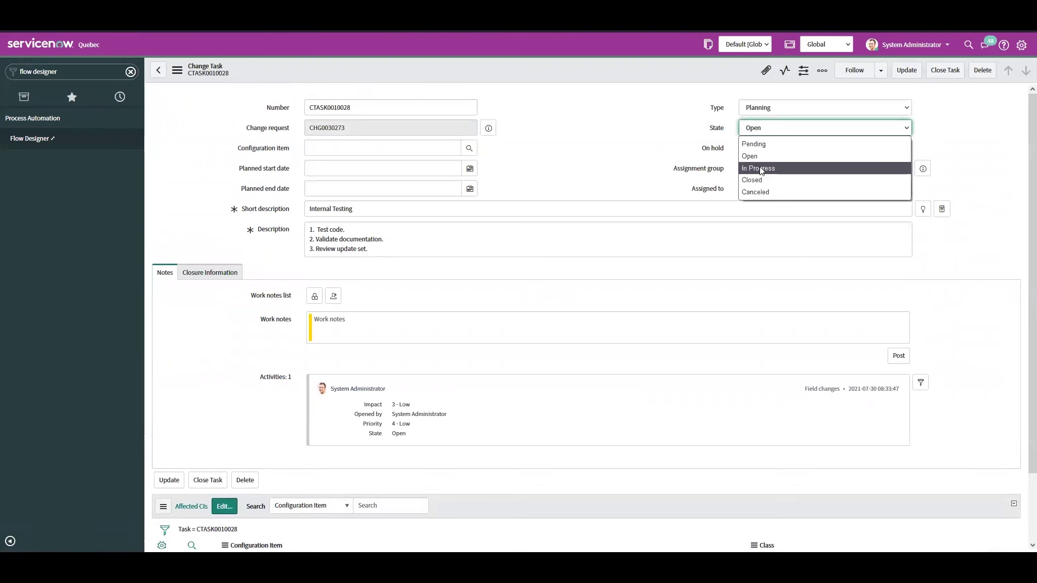
pyautogui.click(761, 180)
pyautogui.rightClick(728, 77)
pyautogui.click(730, 81)
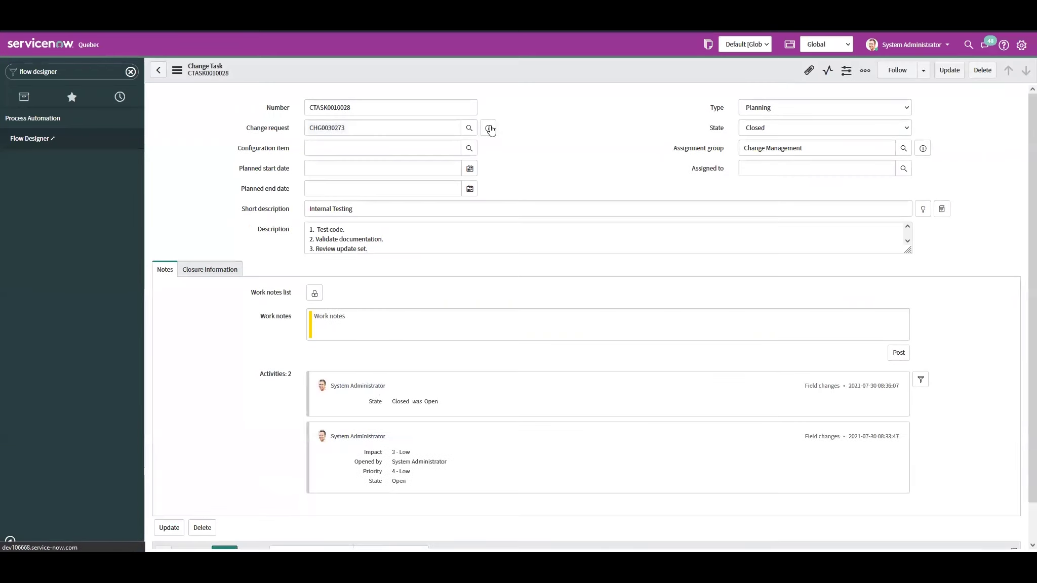
pyautogui.click(489, 129)
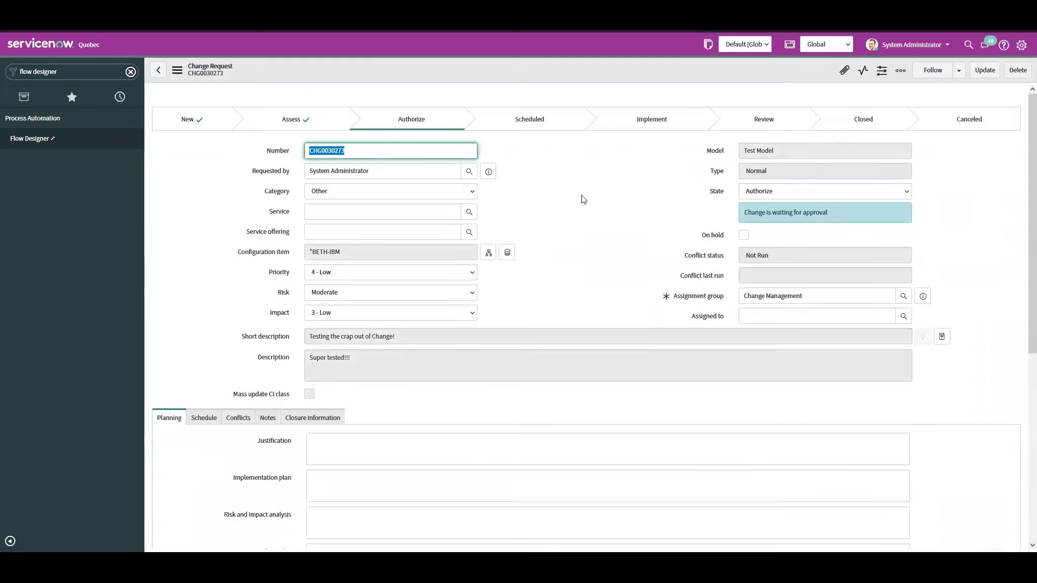
# Use the Show Flow related link and open the Test Change Model - Authorize flow.
pyautogui.scroll(-7, 562, 189)
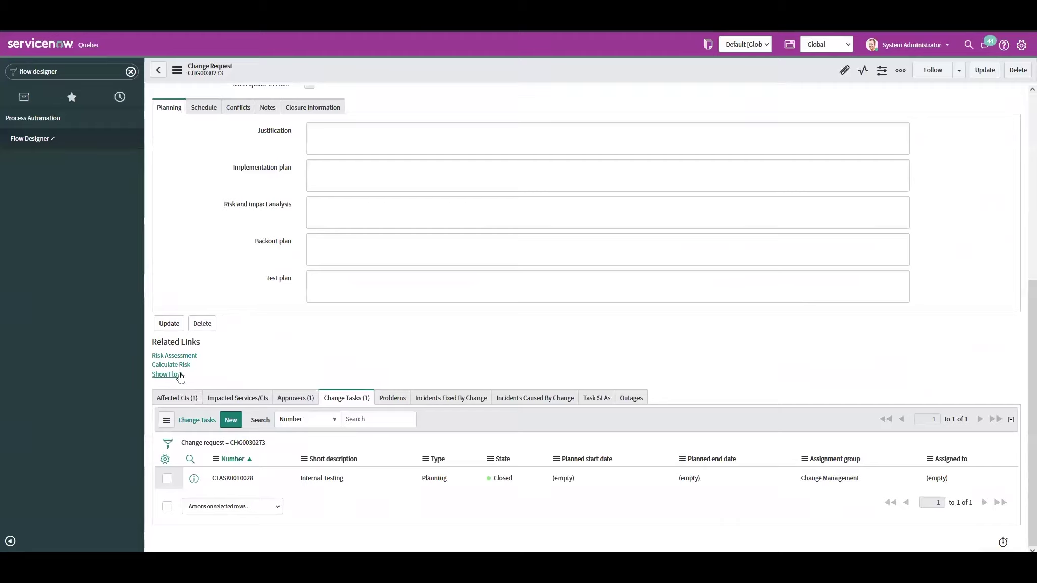
pyautogui.click(175, 375)
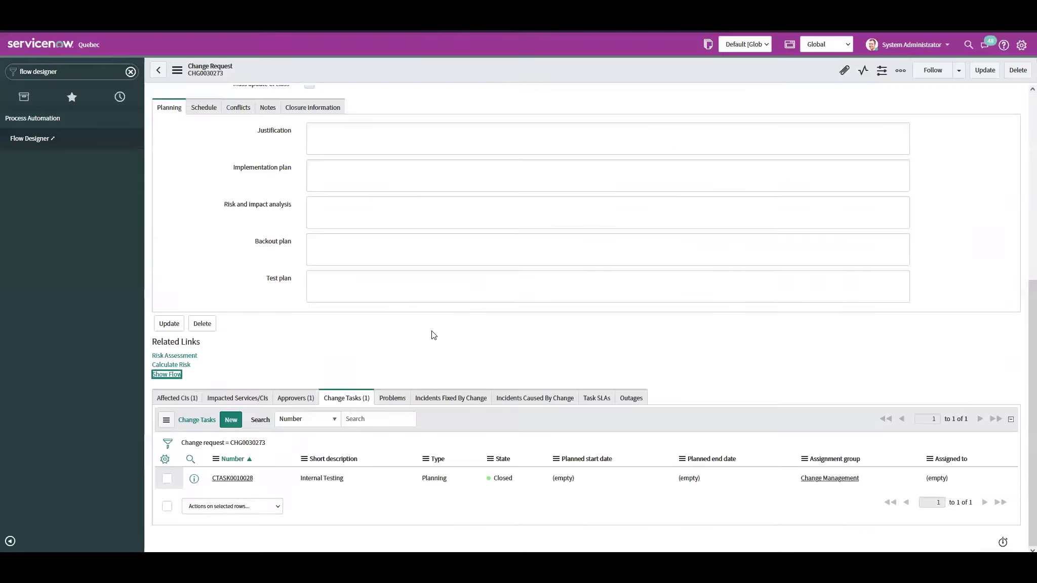
pyautogui.scroll(6, 408, 323)
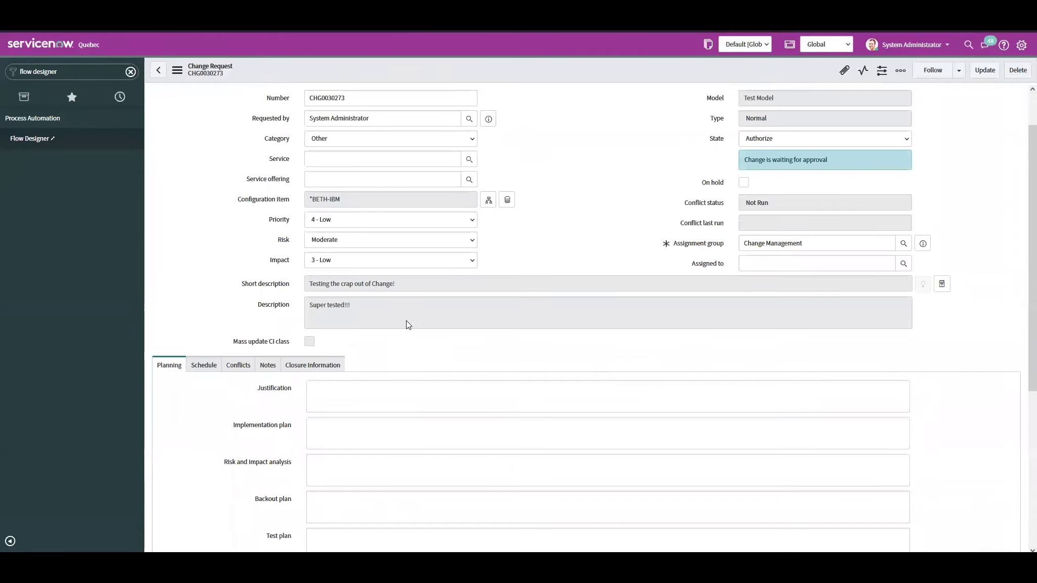
pyautogui.scroll(-3, 226, 401)
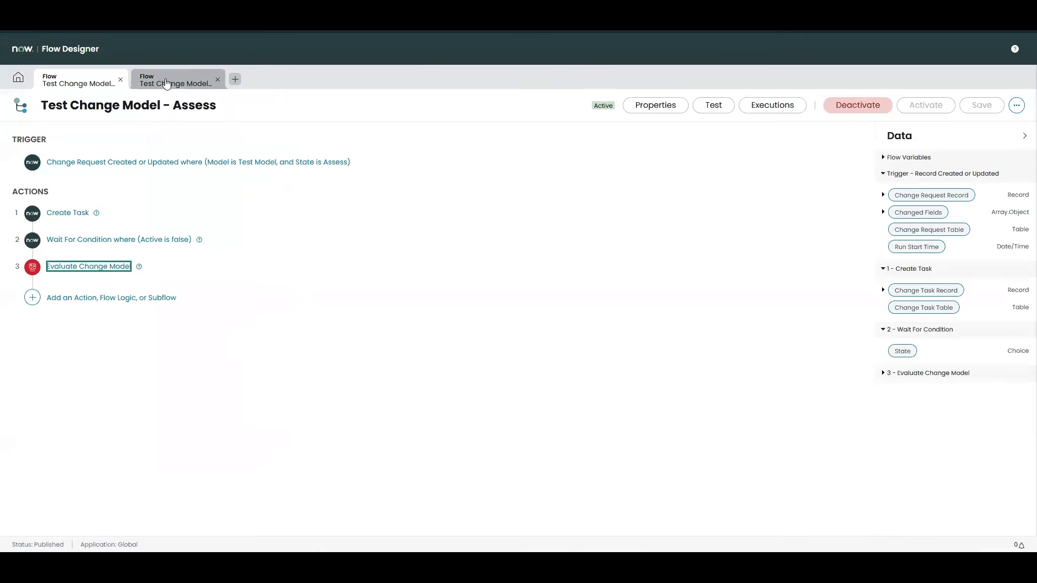
pyautogui.click(174, 80)
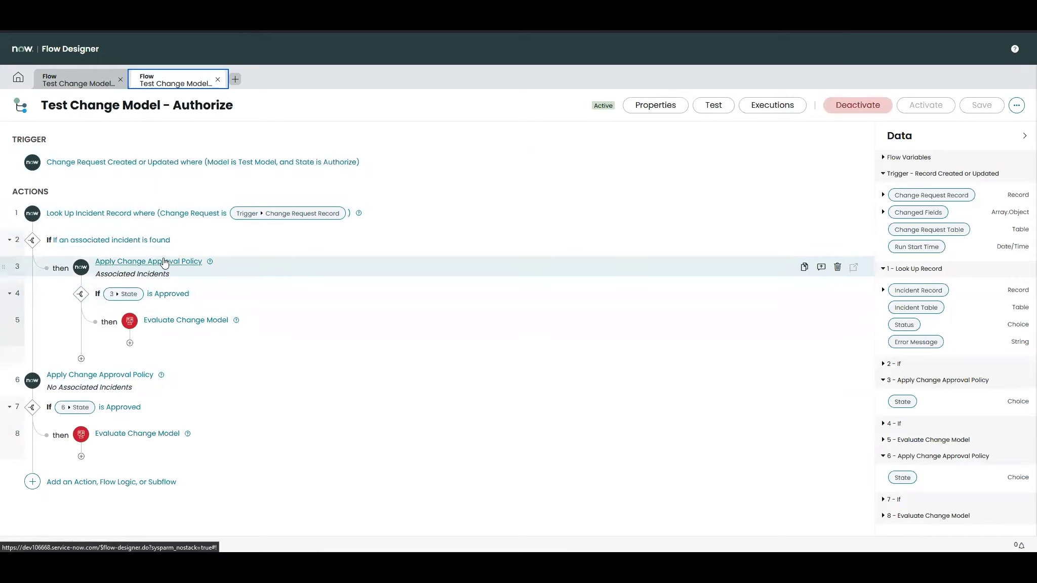
pyautogui.click(181, 267)
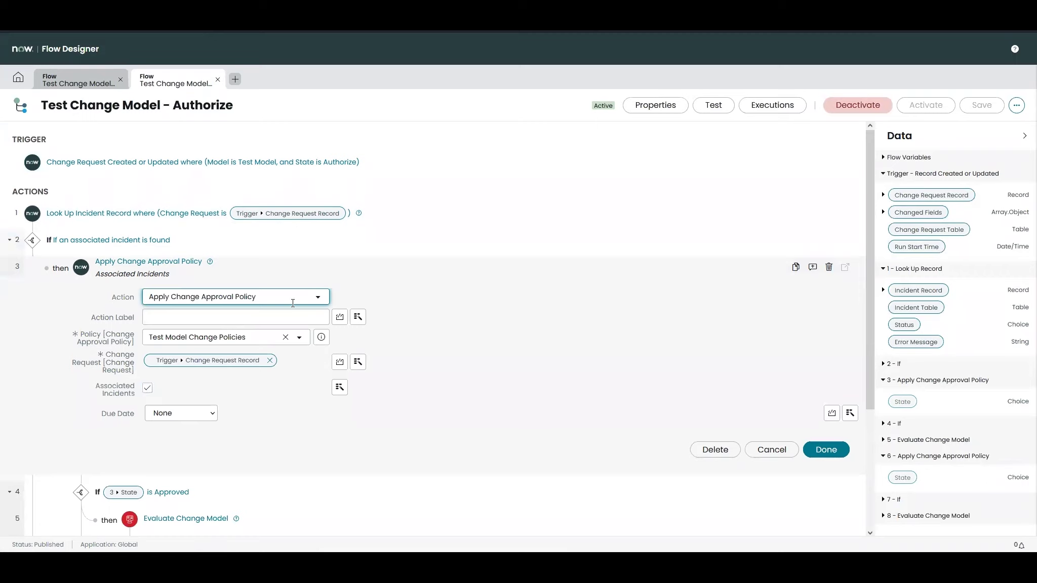
pyautogui.click(772, 450)
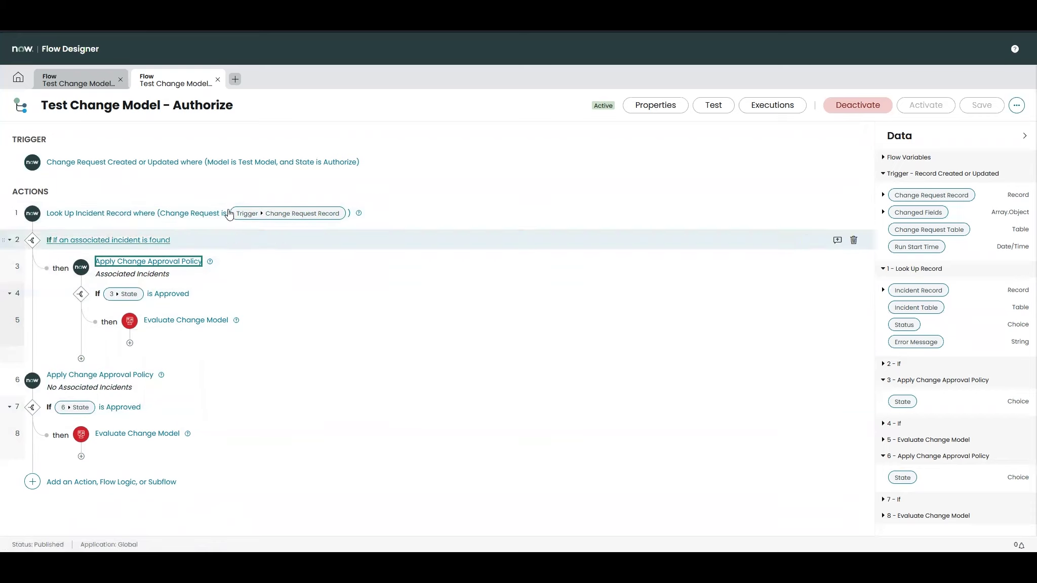
pyautogui.click(141, 263)
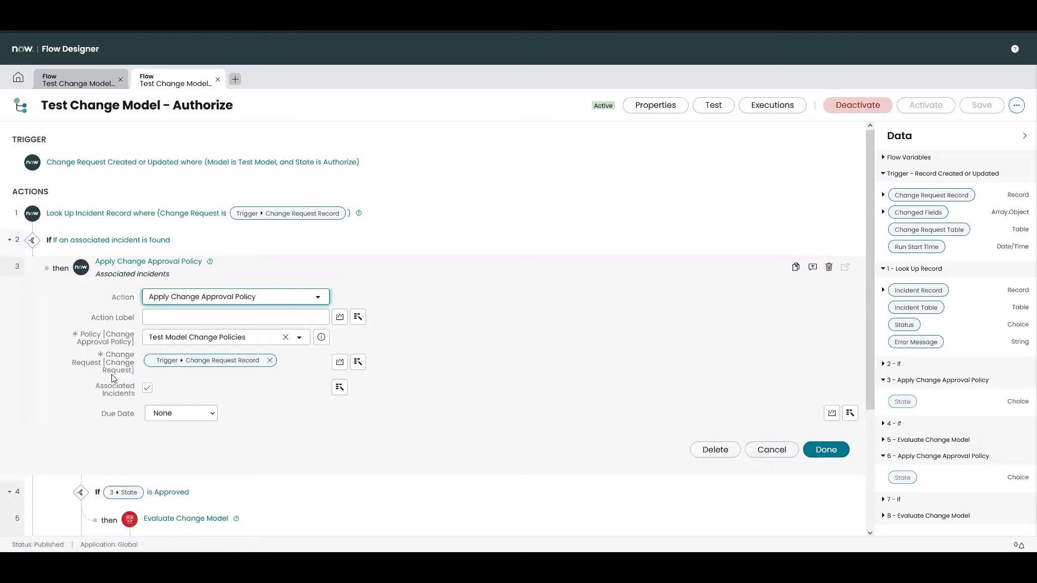
pyautogui.click(771, 449)
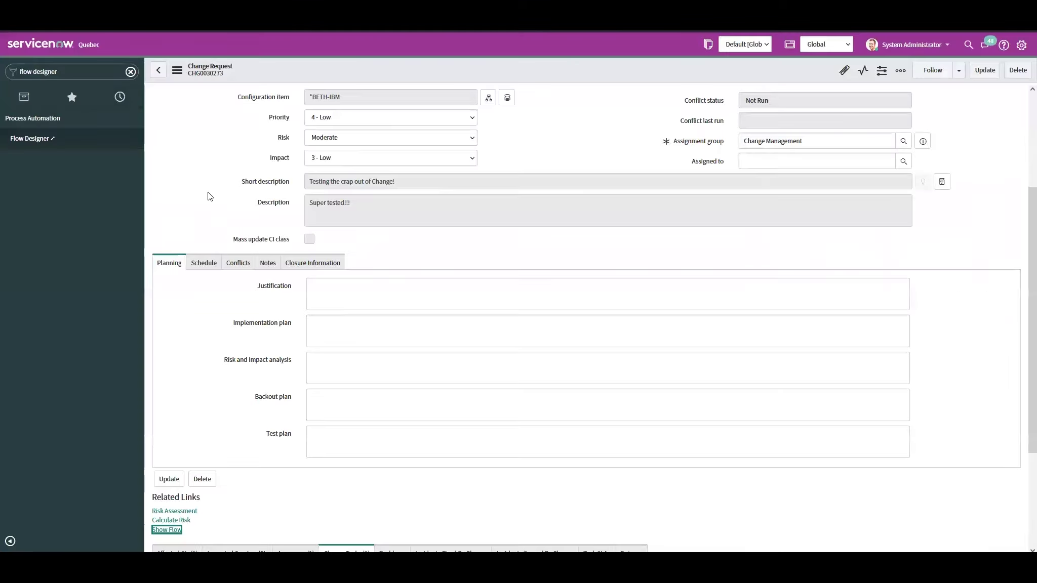
# Open the Test Model Change Policies approval policy and view its no-associated-incident decision.
pyautogui.scroll(-3, 207, 196)
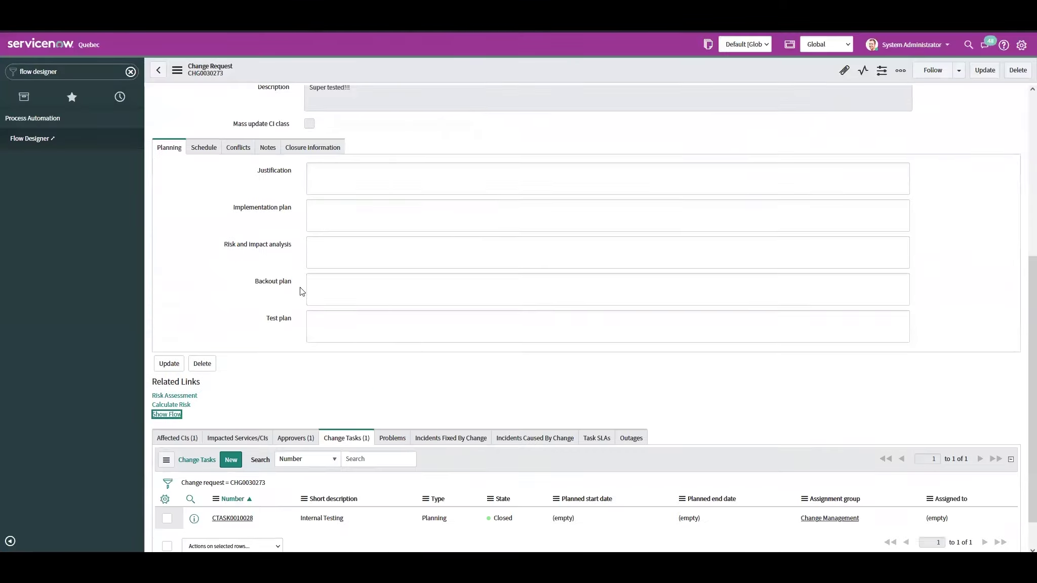
pyautogui.scroll(4, 471, 208)
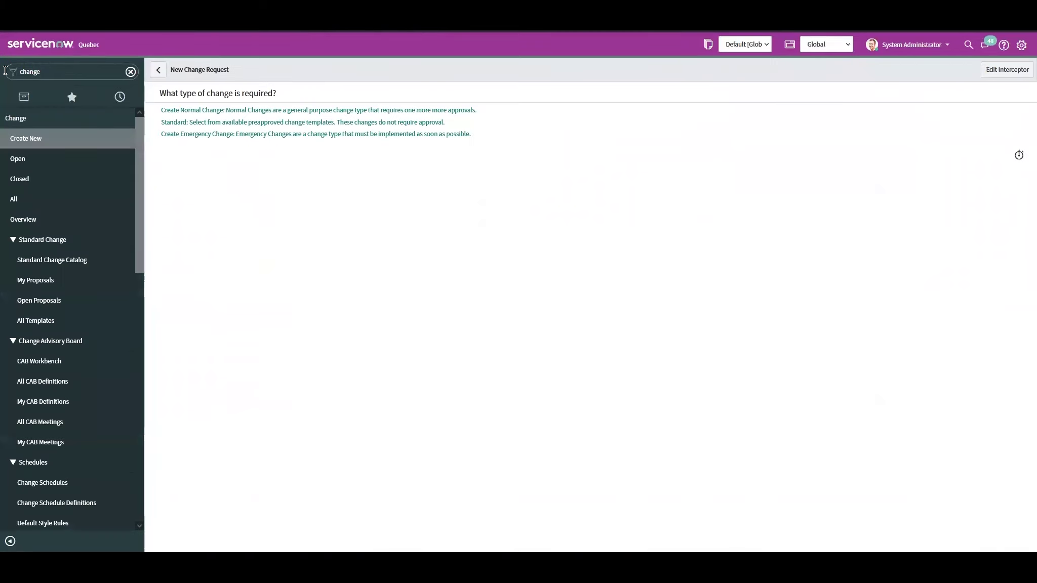
pyautogui.click(76, 74)
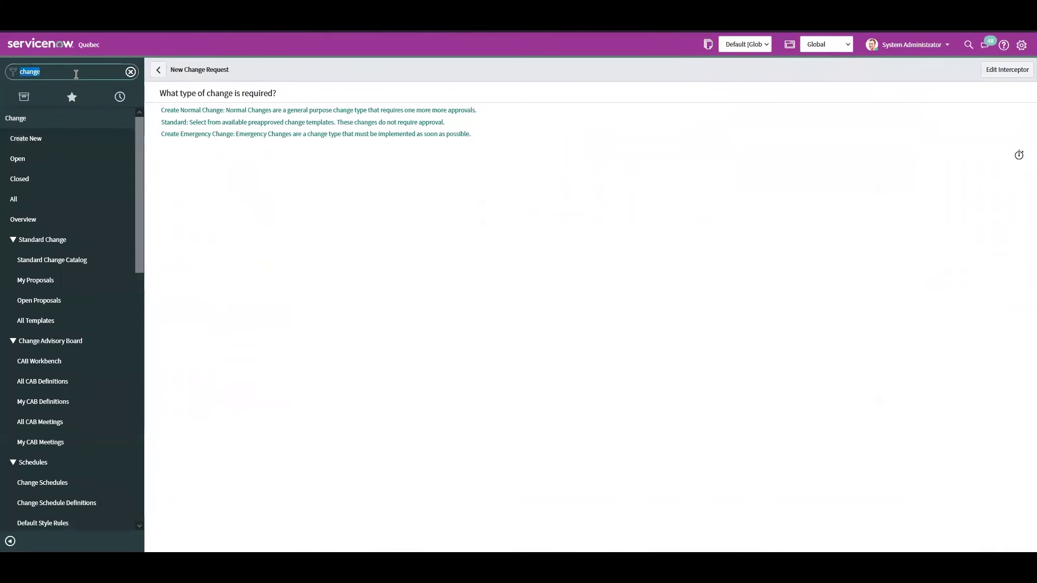
pyautogui.write('change approval policy')
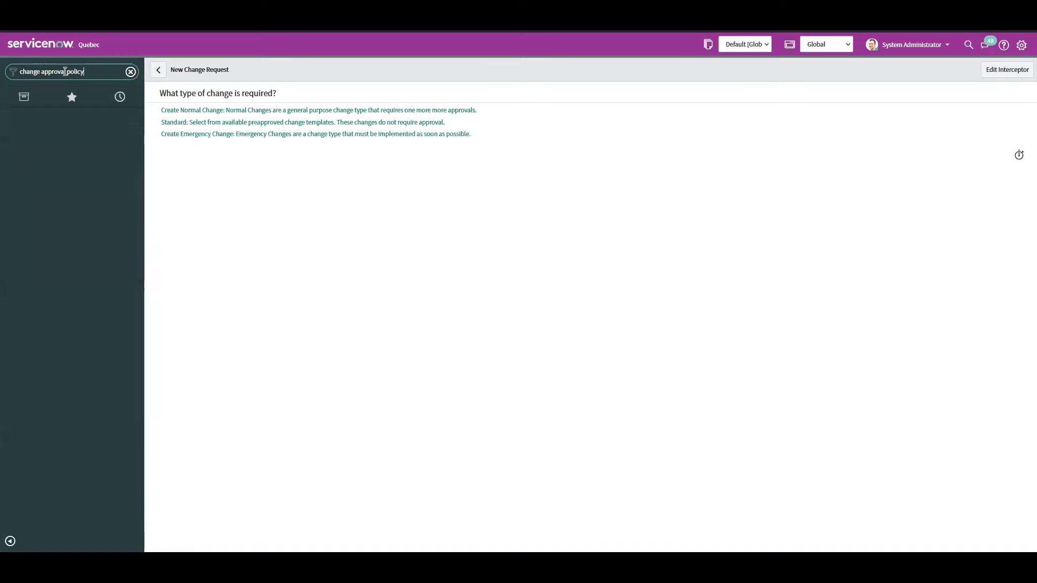
pyautogui.press('BackSpace')
pyautogui.click(82, 159)
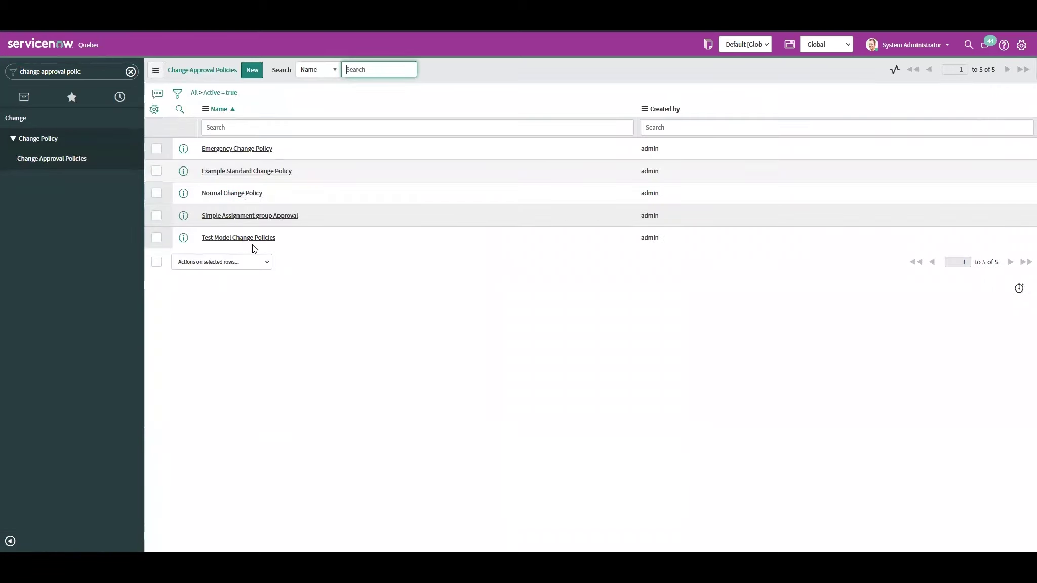
pyautogui.click(254, 241)
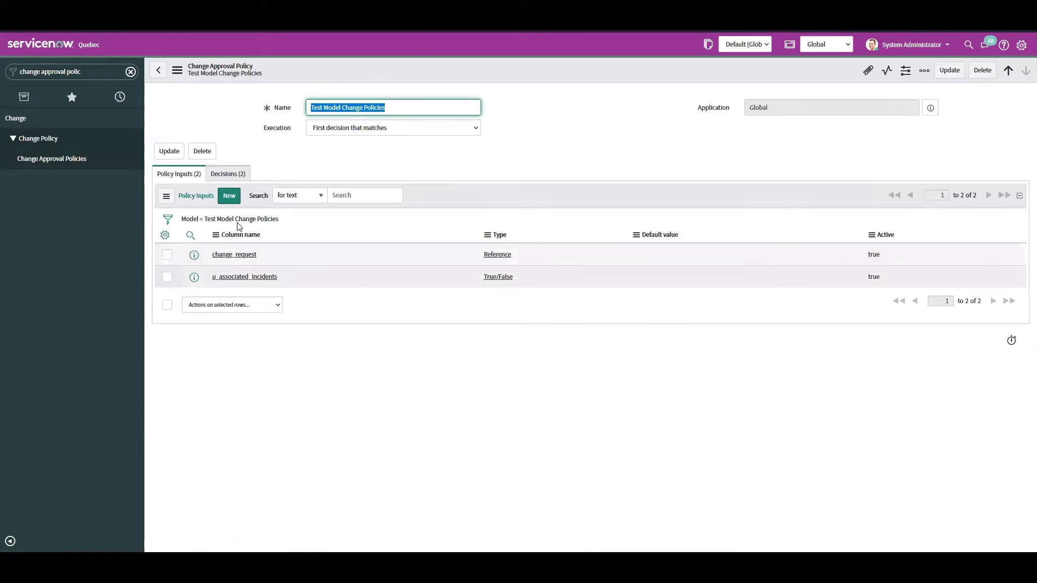
pyautogui.click(225, 180)
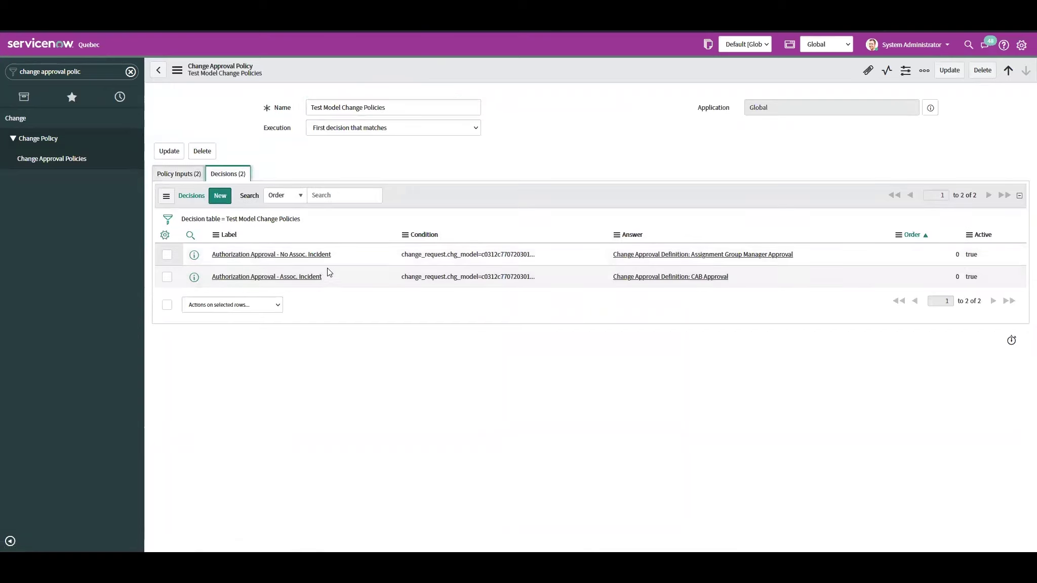
pyautogui.click(316, 259)
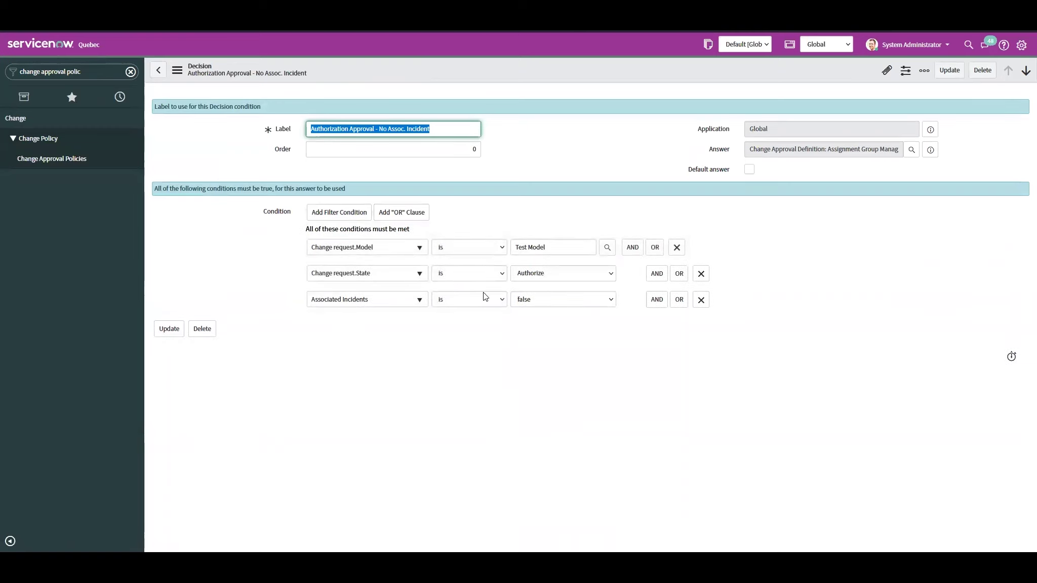
pyautogui.hotkey('alt', 'Left')
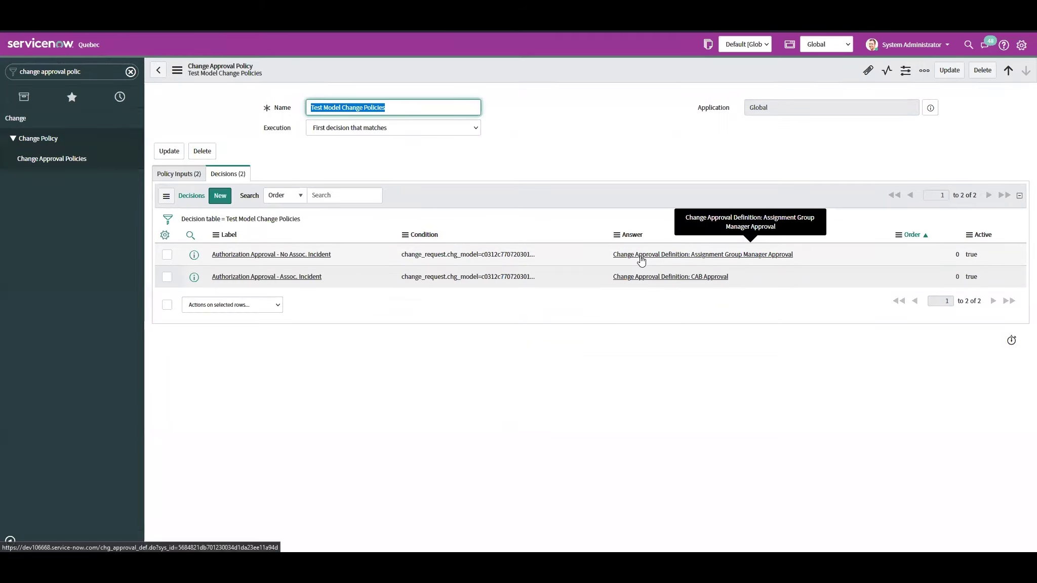
# Set Assignment Group Manager Approval's approver source to Approval Definition, then discard the edits.
pyautogui.click(701, 262)
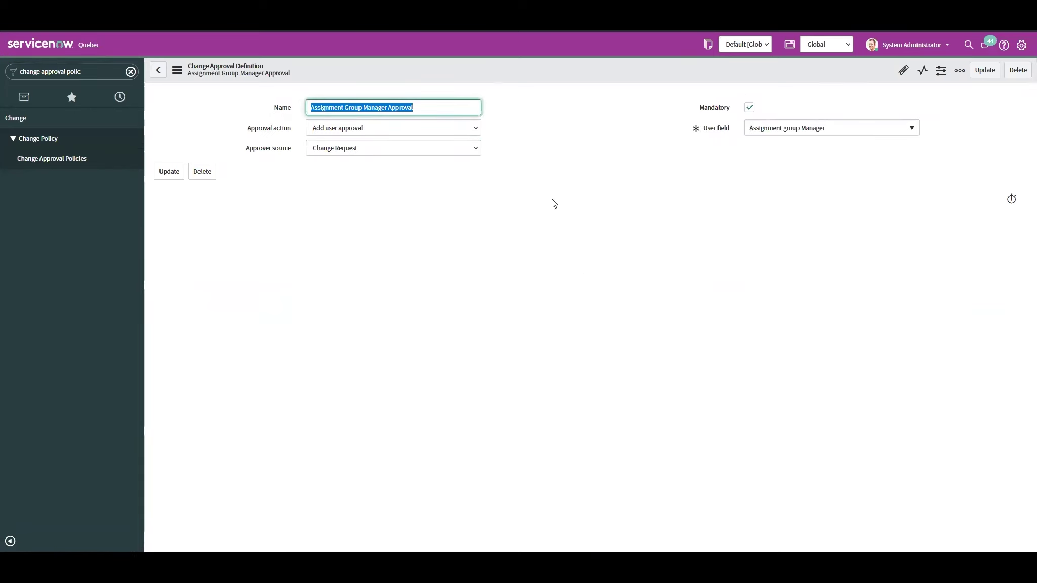
pyautogui.click(431, 131)
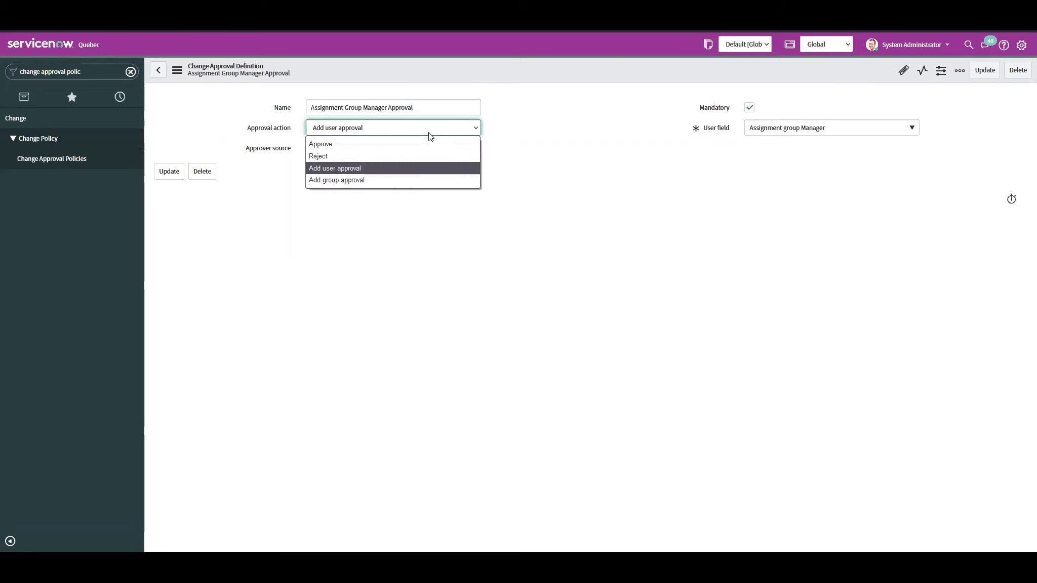
pyautogui.click(429, 133)
pyautogui.click(428, 132)
pyautogui.click(428, 133)
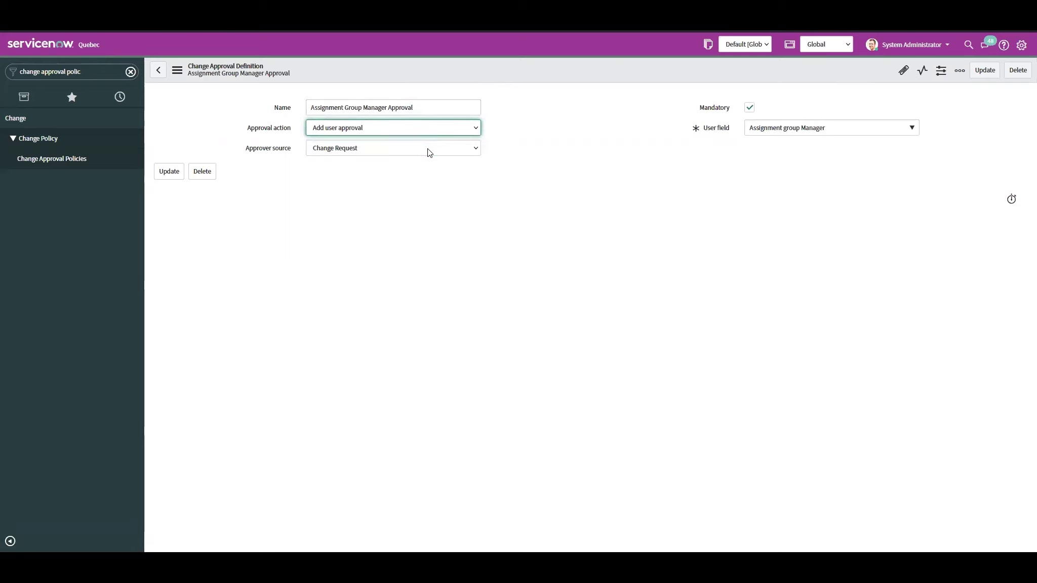
pyautogui.click(314, 155)
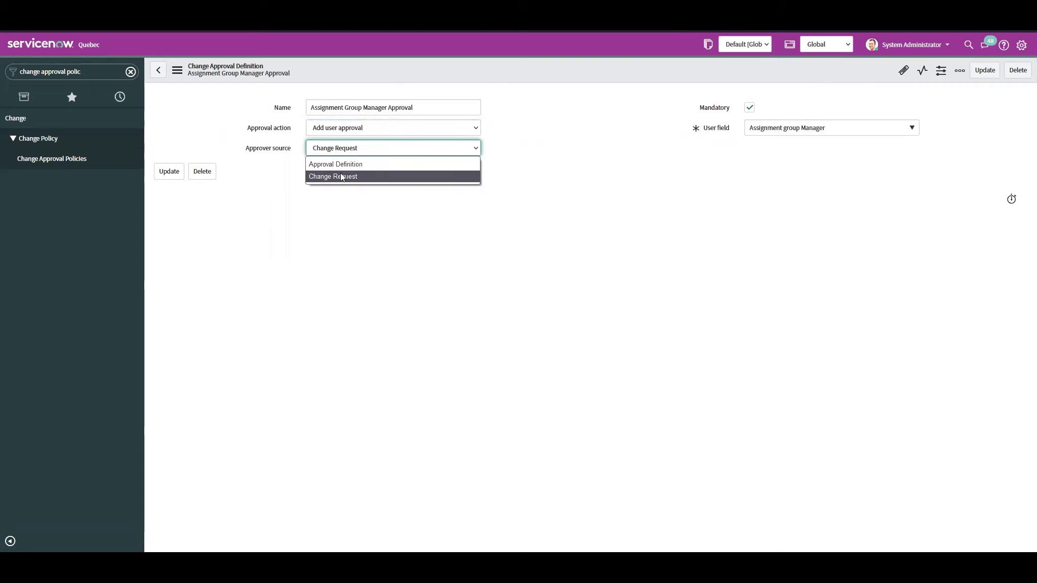
pyautogui.click(377, 164)
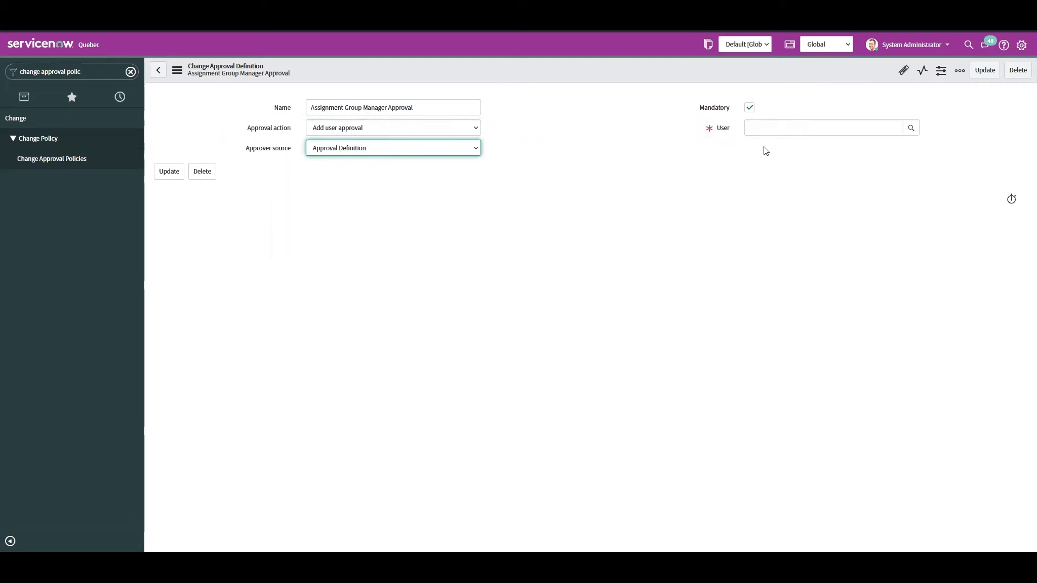
pyautogui.click(158, 71)
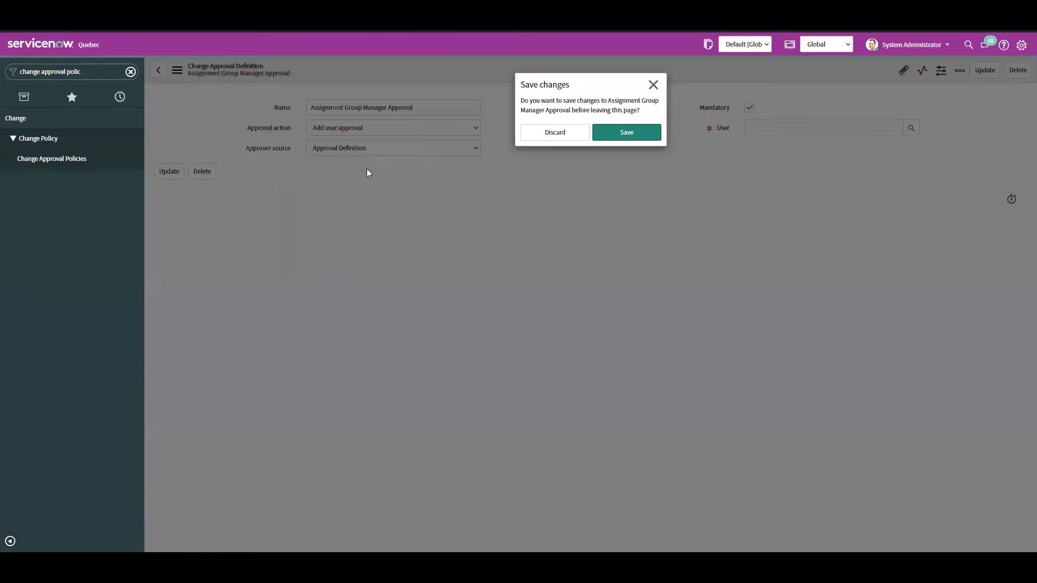
pyautogui.click(557, 135)
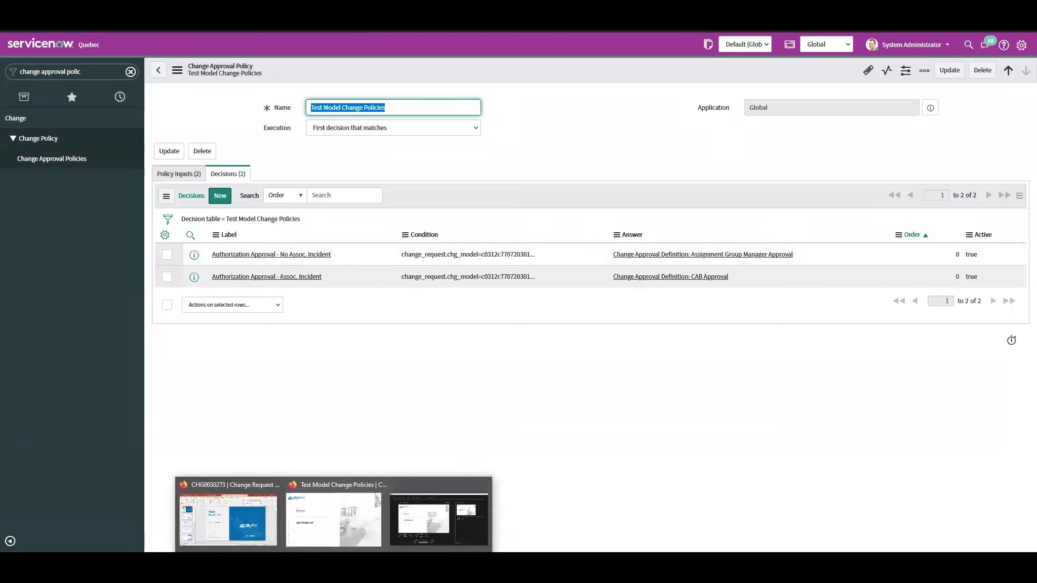
# Filter the navigator for 'incid' and open the incidents list window.
pyautogui.click(285, 546)
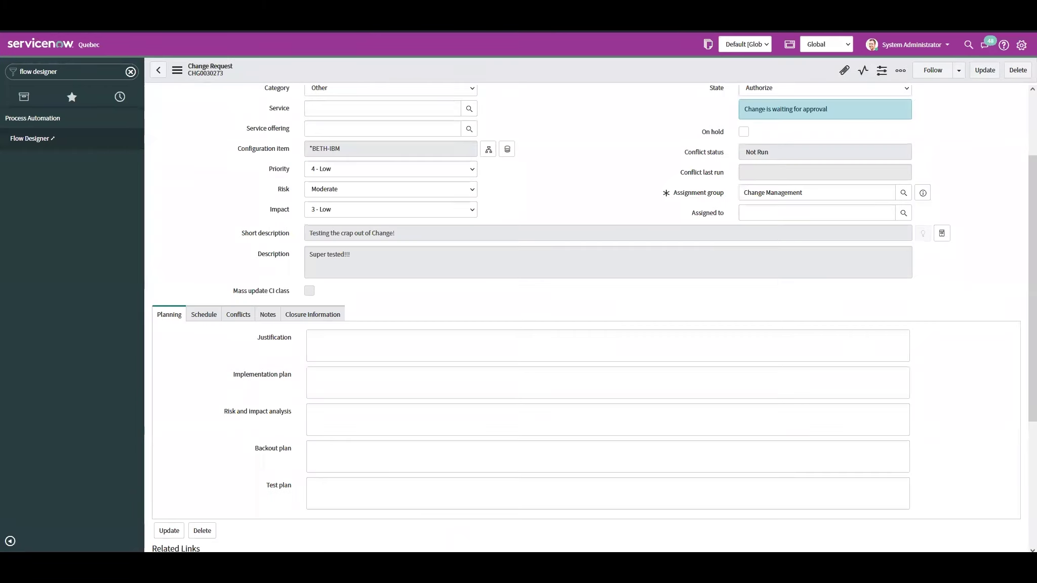
pyautogui.scroll(-4, 850, 185)
pyautogui.scroll(2, 850, 185)
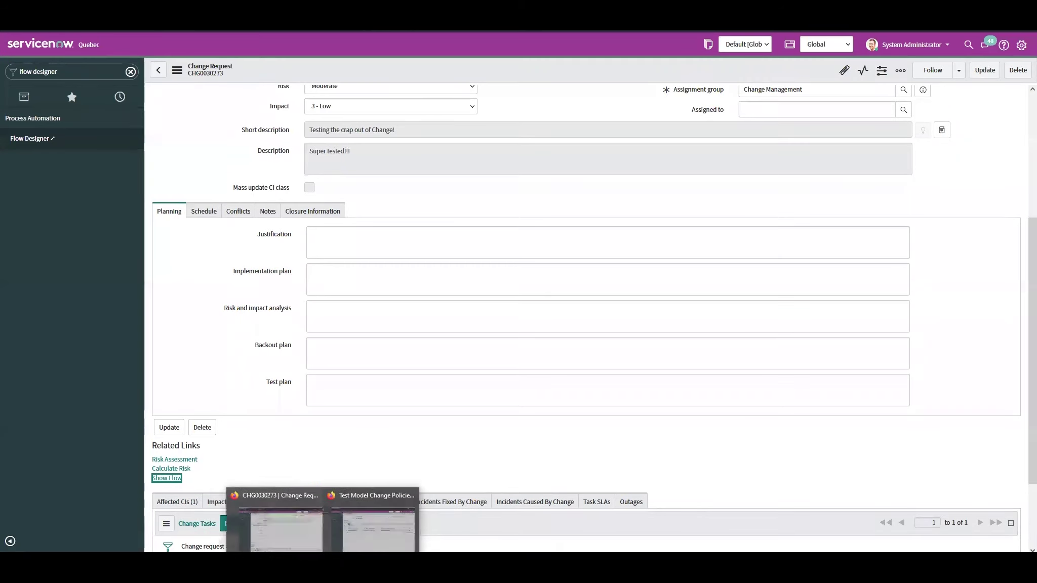
pyautogui.click(353, 527)
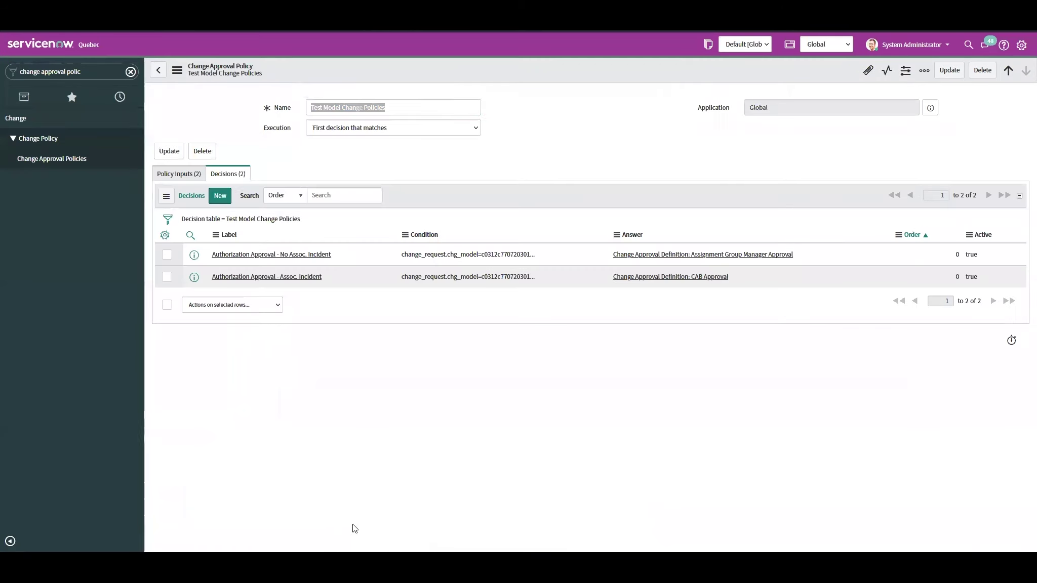
pyautogui.click(90, 74)
pyautogui.write('incident.list')
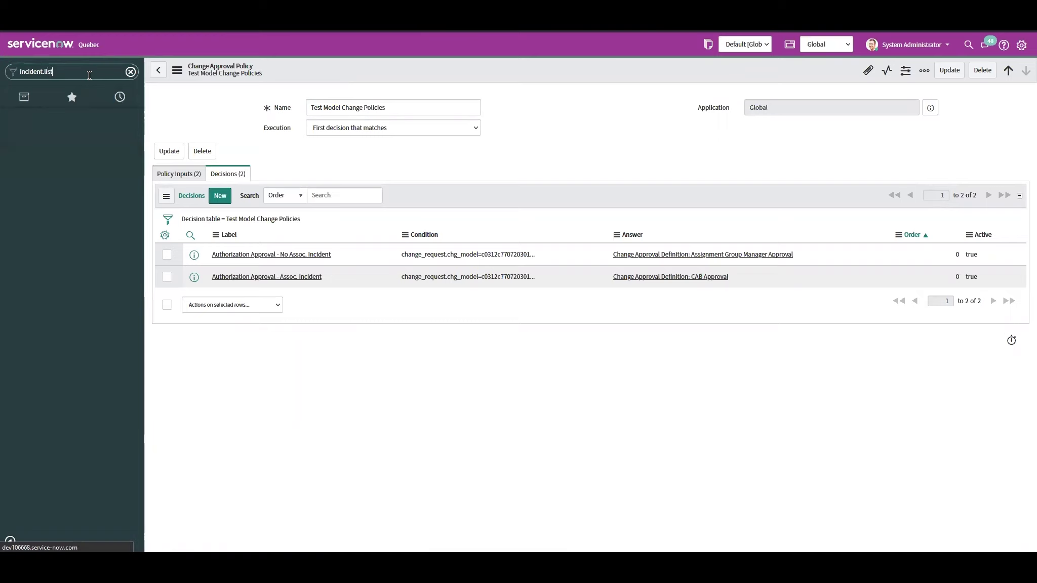
pyautogui.hotkey('ctrl', 'a')
pyautogui.press('BackSpace')
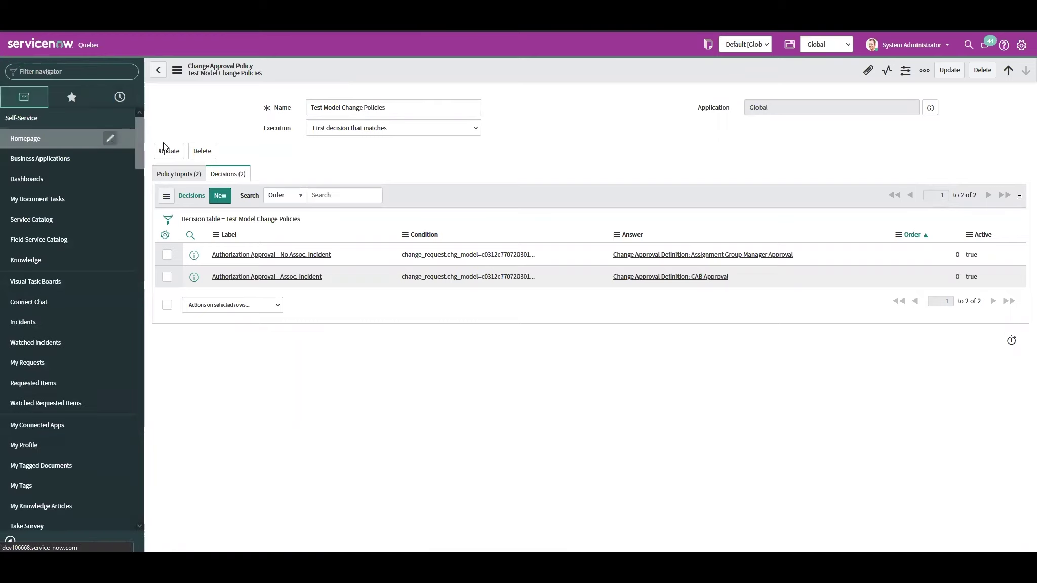
pyautogui.click(296, 540)
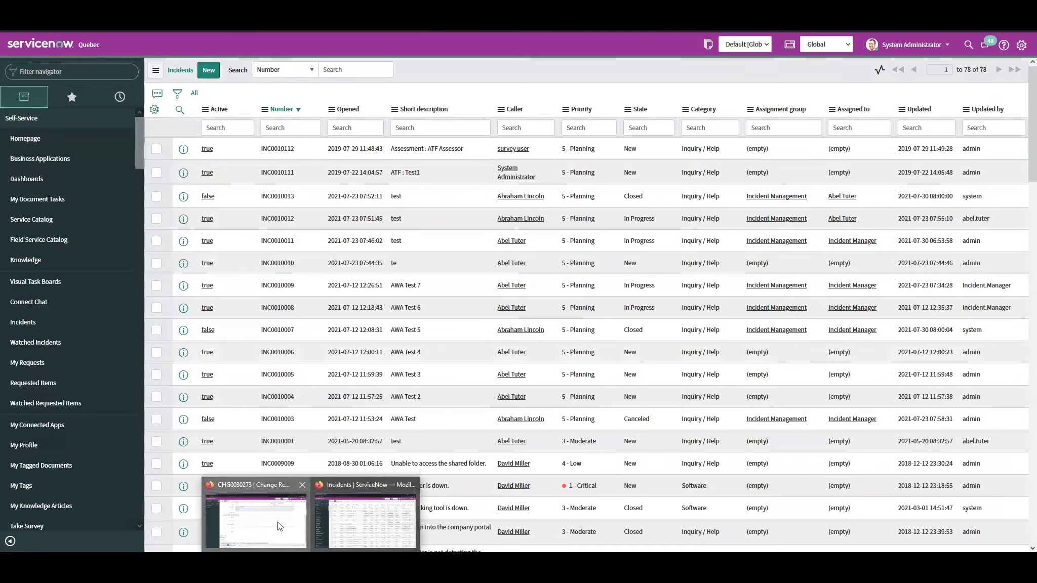
pyautogui.click(253, 527)
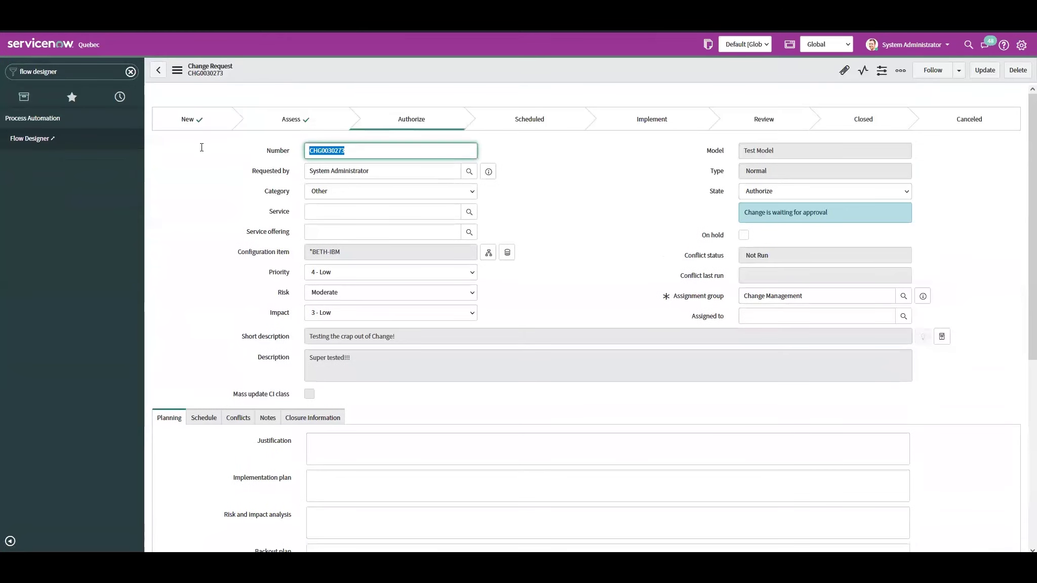
pyautogui.moveTo(276, 547)
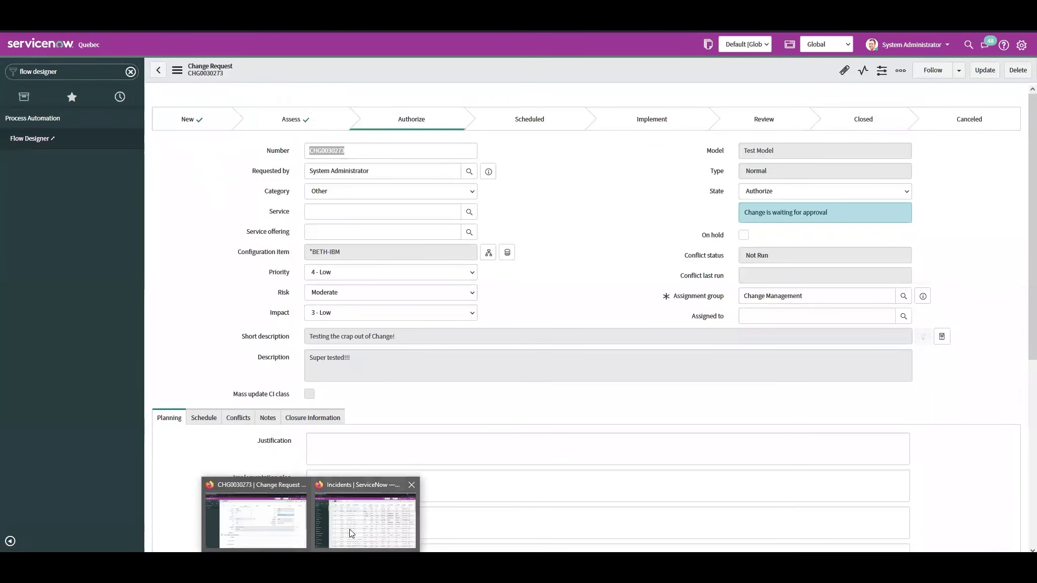
pyautogui.click(350, 529)
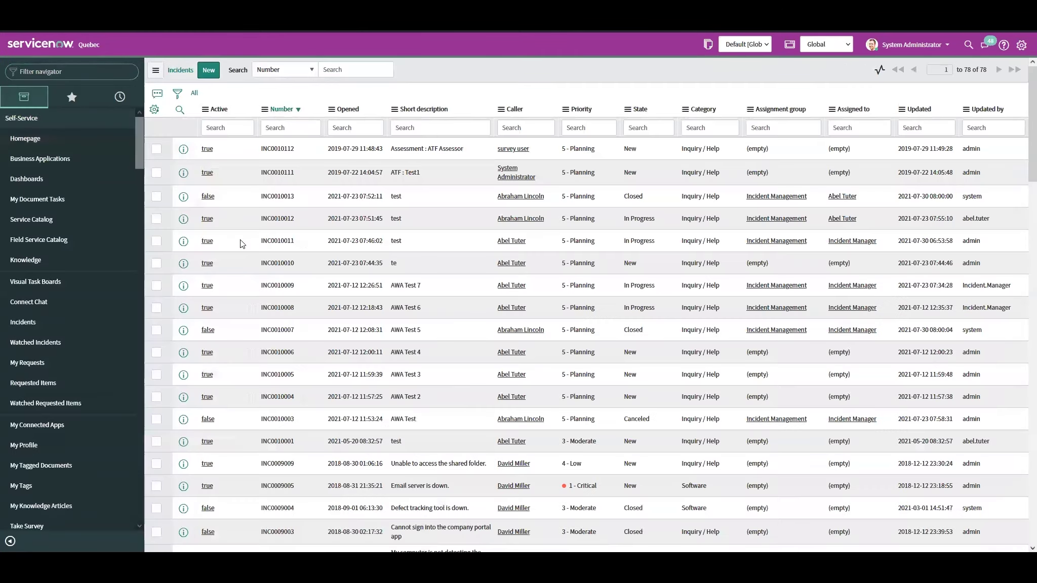
# Set INC0010112's related Change Request to CHG0030273, update the incident, and return to the change.
pyautogui.click(208, 149)
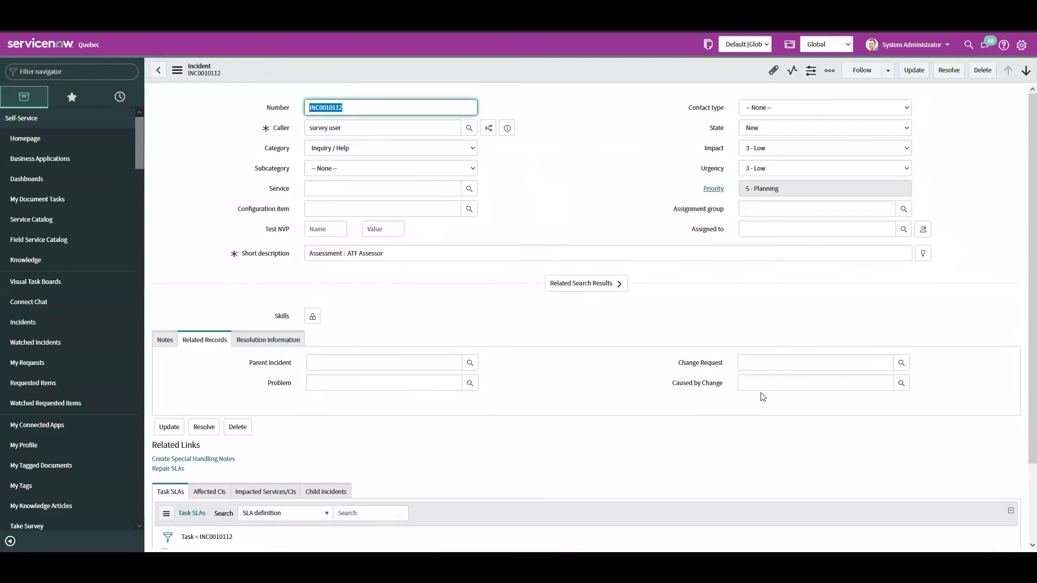
pyautogui.click(802, 362)
pyautogui.write('CHG0030273')
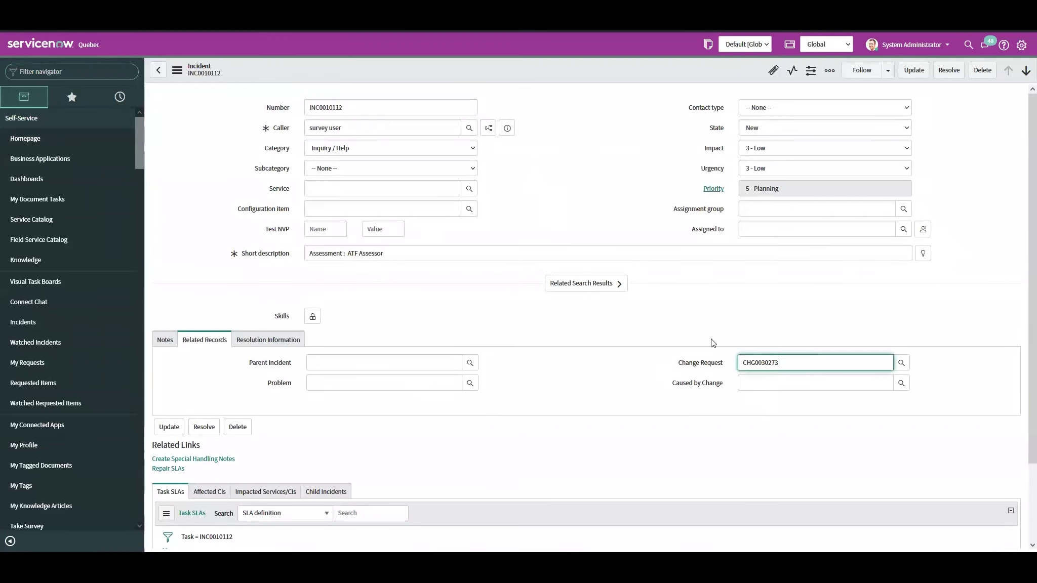
pyautogui.click(758, 376)
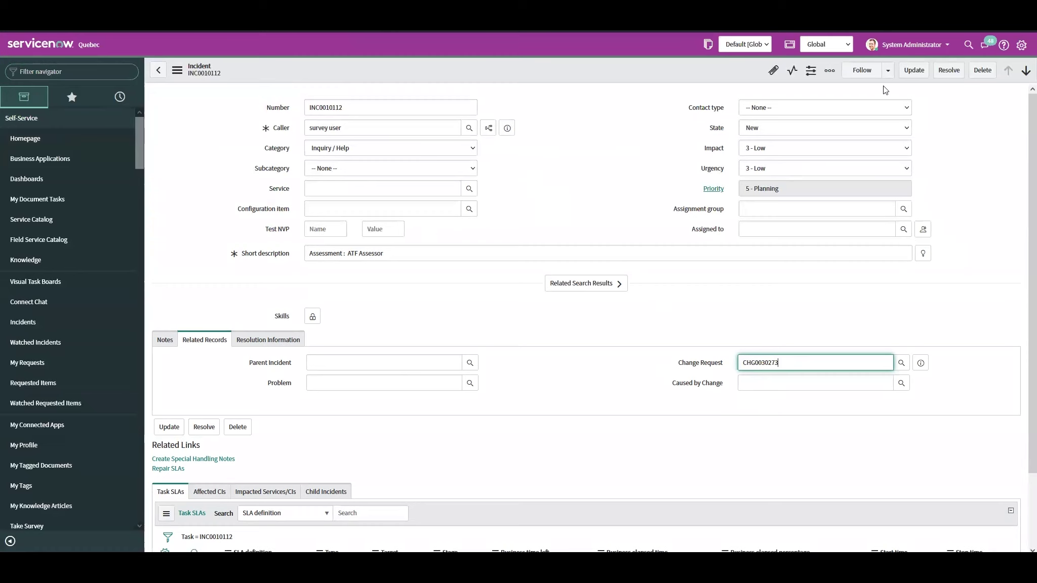
pyautogui.click(914, 70)
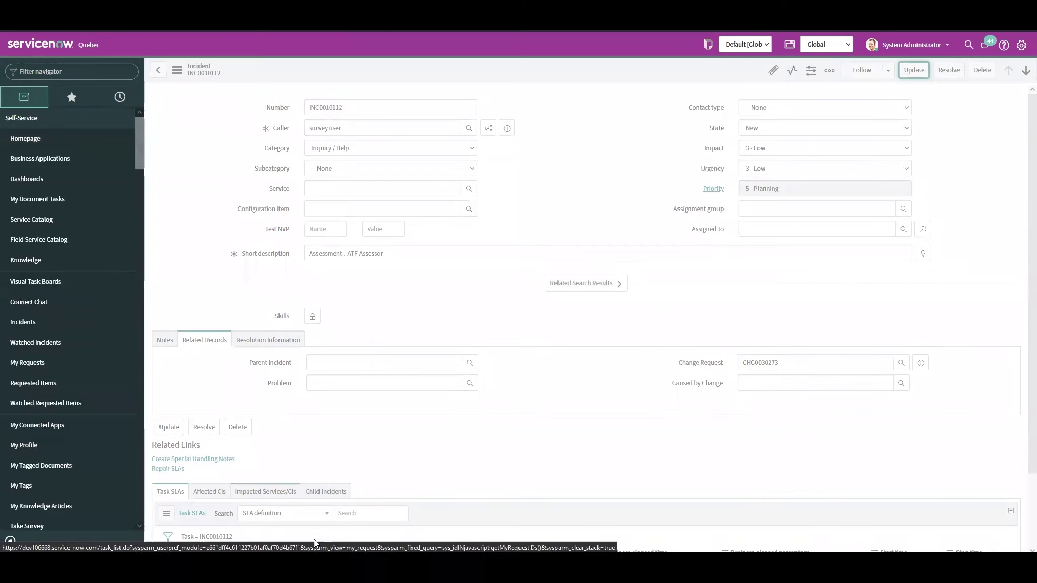
pyautogui.click(298, 541)
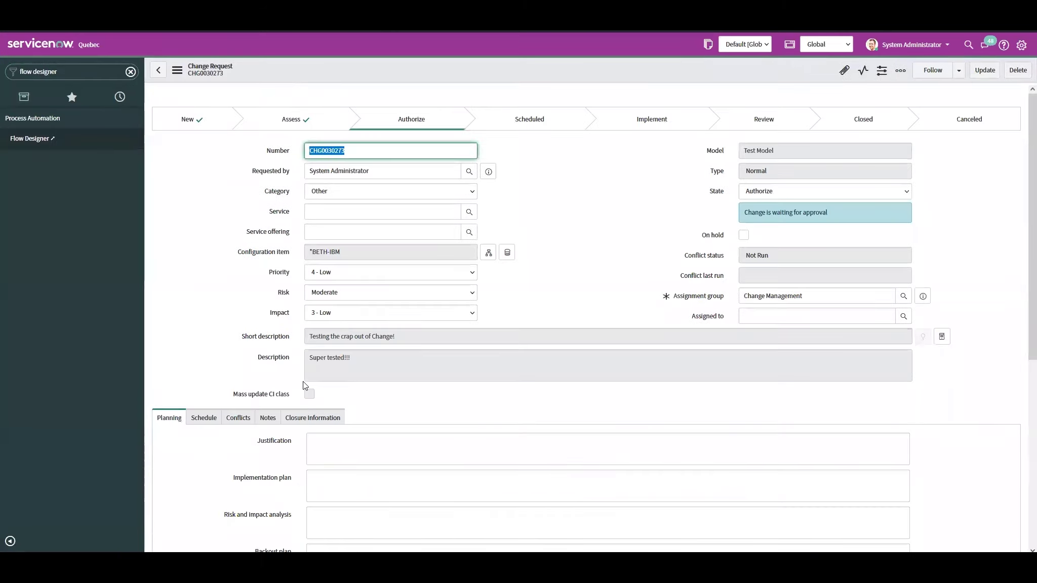
# Review CHG0030273's approvals and the flow that ran for the change.
pyautogui.scroll(-4, 302, 385)
pyautogui.scroll(-3, 389, 350)
pyautogui.scroll(-3, 390, 347)
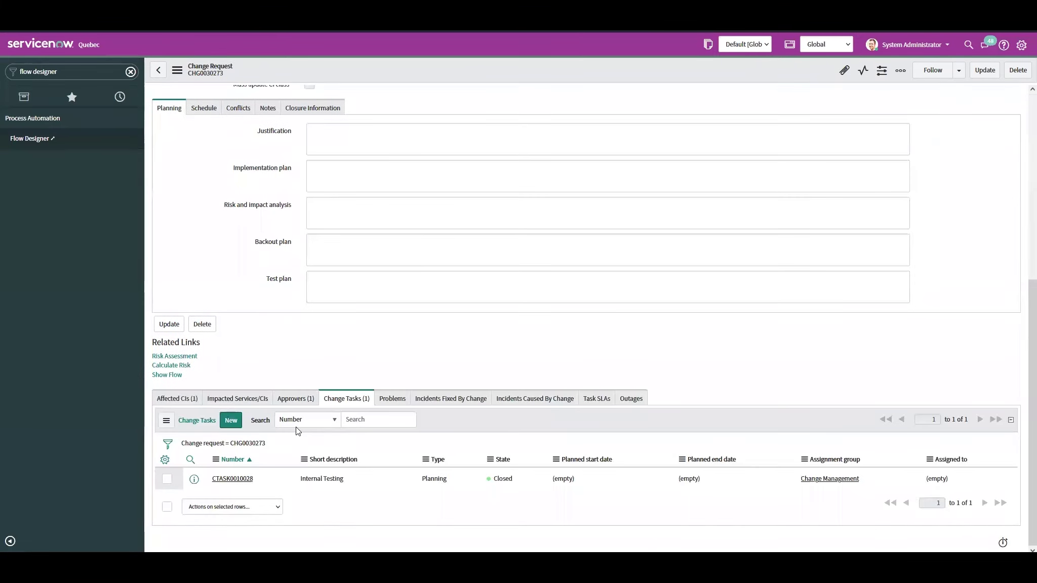
pyautogui.click(305, 400)
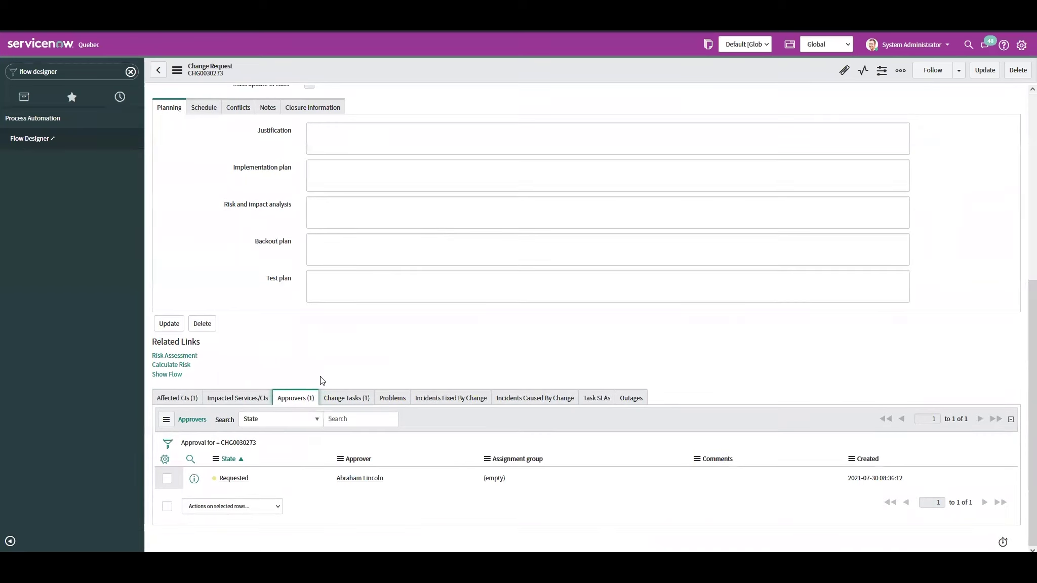
pyautogui.scroll(1, 315, 347)
pyautogui.scroll(-1, 304, 357)
pyautogui.click(176, 376)
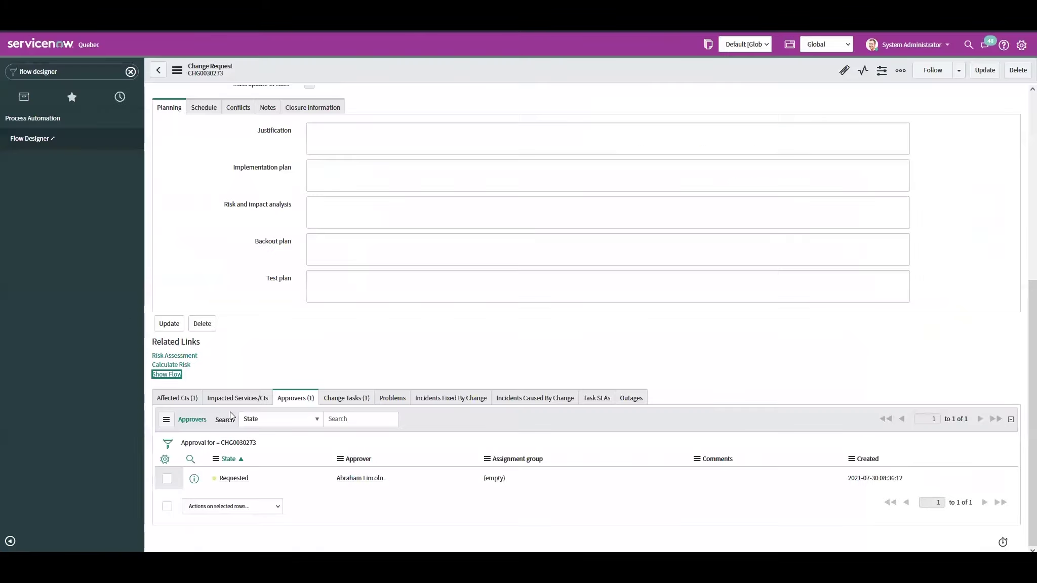
pyautogui.scroll(5, 231, 415)
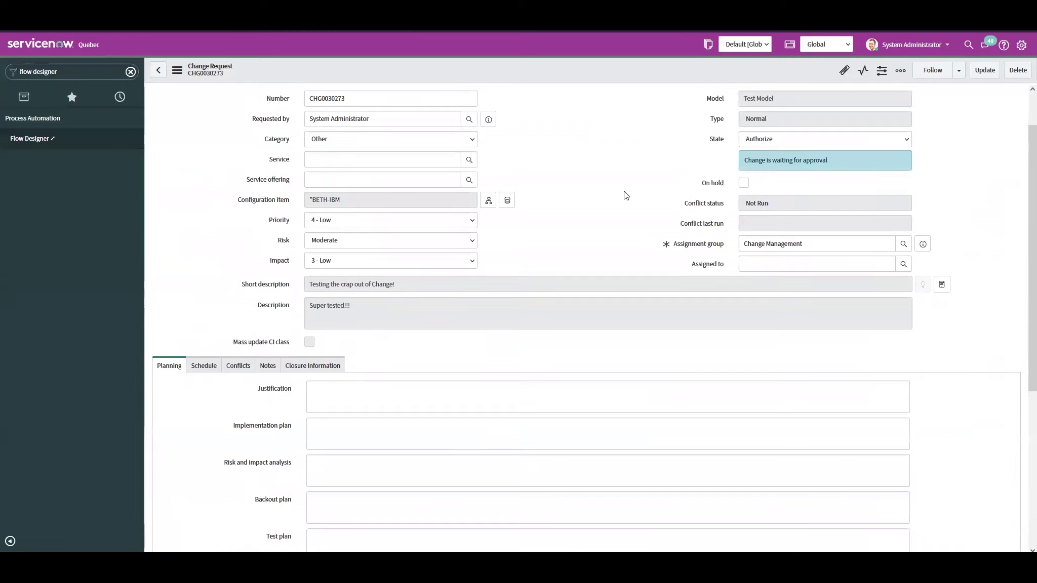
pyautogui.scroll(-4, 362, 403)
# Inline-edit the requested approval's state to Approved, save it, and check the Authorize flow.
pyautogui.click(256, 477)
pyautogui.click(266, 483)
pyautogui.click(266, 483)
pyautogui.click(258, 404)
pyautogui.click(322, 479)
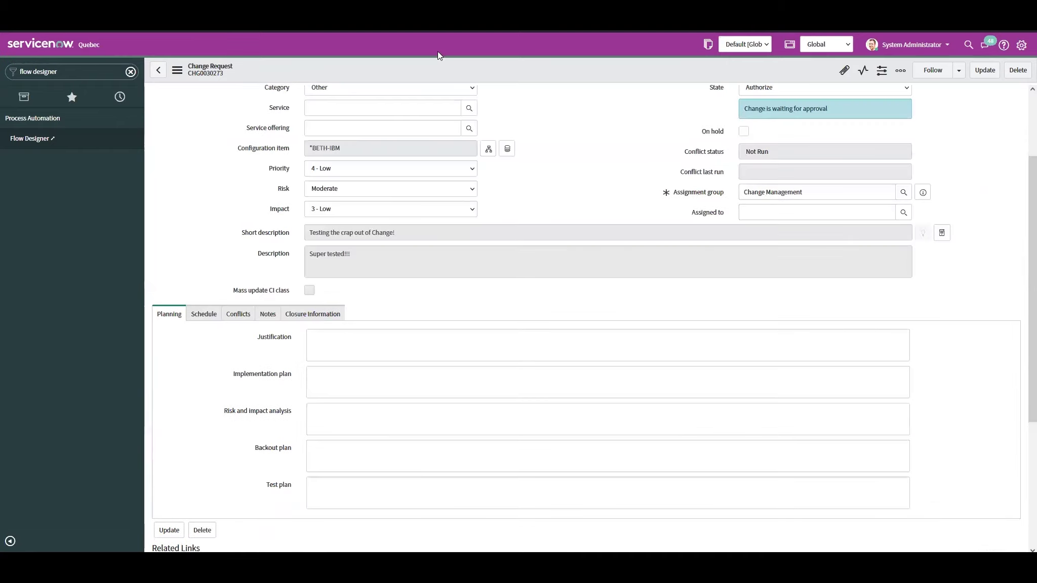
pyautogui.hotkey('ctrl', 'Tab')
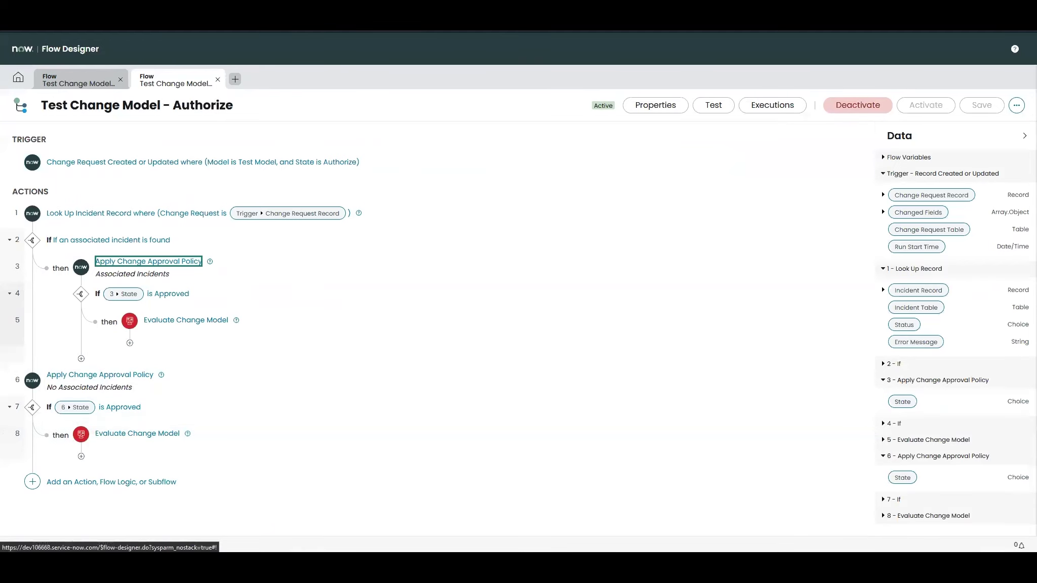
pyautogui.hotkey('ctrl', 'Tab')
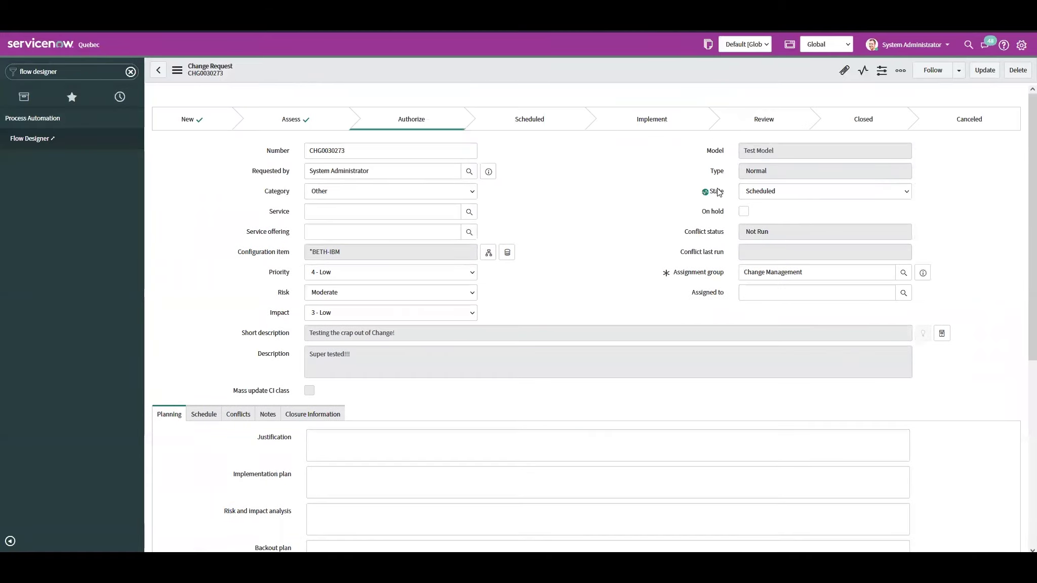
# Set CHG0030273's State to Implement, save via the header menu, then view its Schedule details.
pyautogui.scroll(-5, 471, 200)
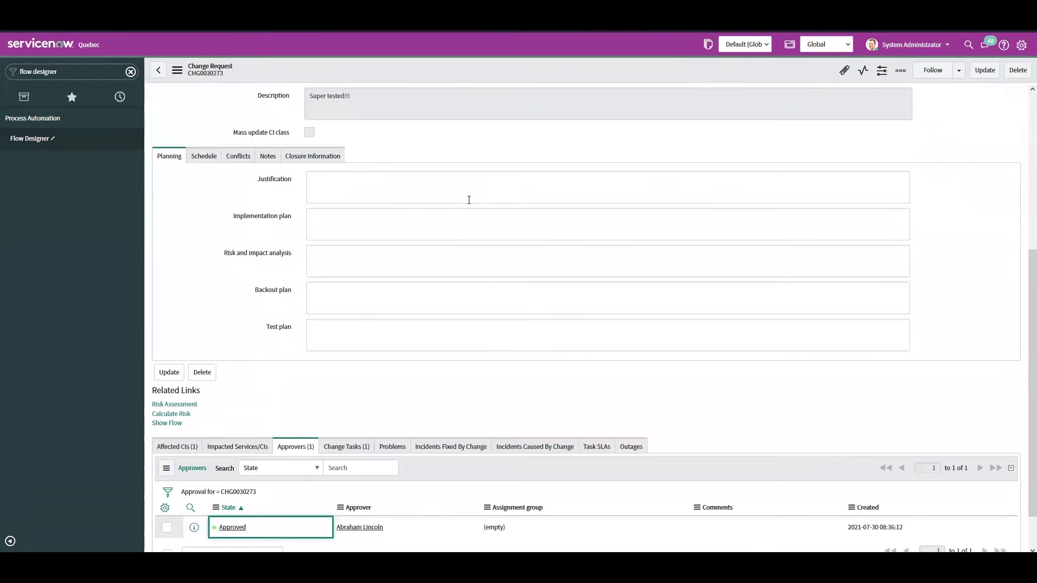
pyautogui.scroll(5, 506, 430)
pyautogui.click(810, 196)
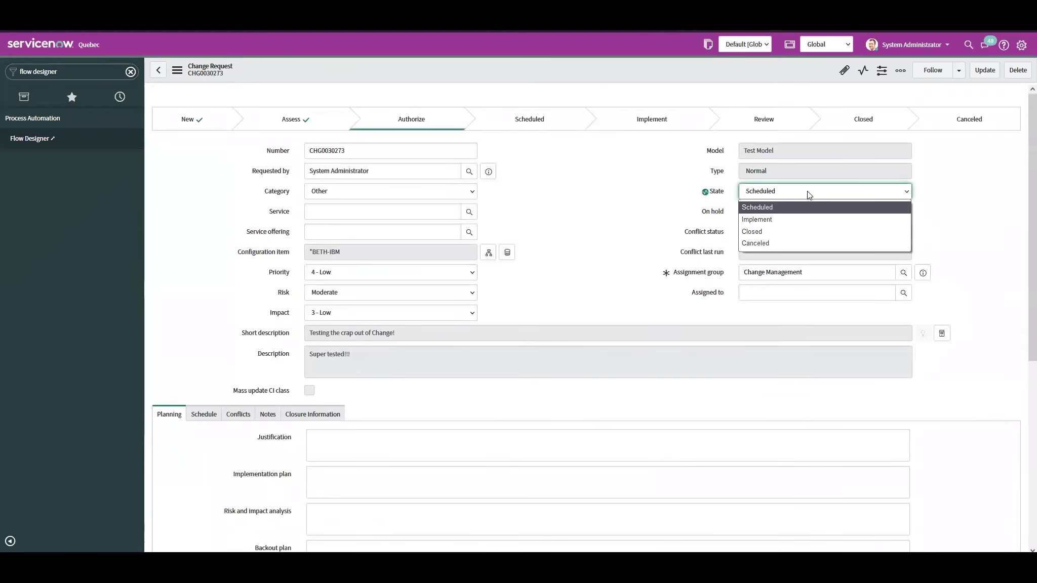
pyautogui.click(809, 196)
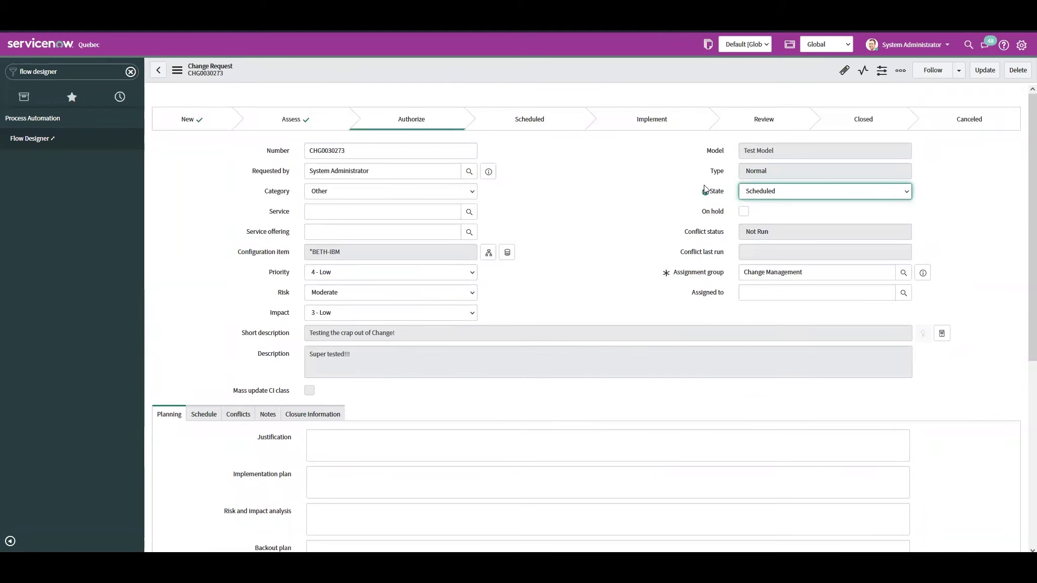
pyautogui.click(767, 194)
pyautogui.click(760, 220)
pyautogui.rightClick(566, 76)
pyautogui.click(577, 81)
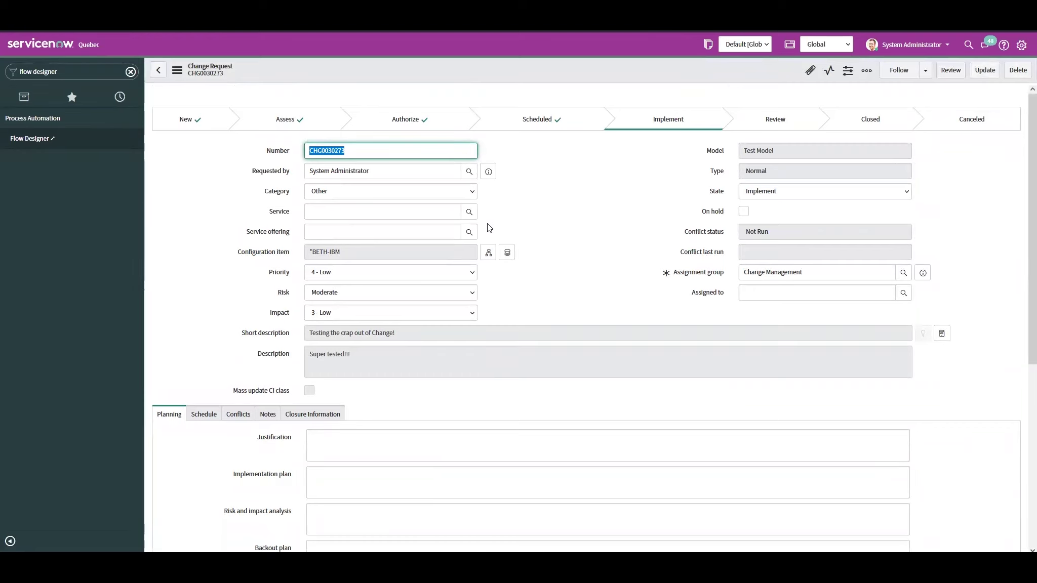
pyautogui.click(204, 414)
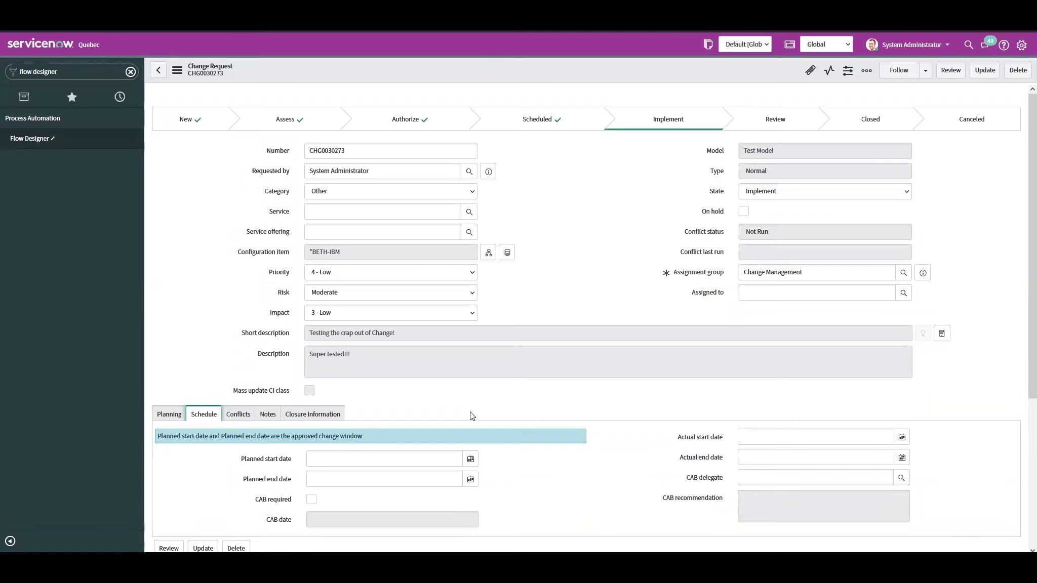
pyautogui.click(131, 72)
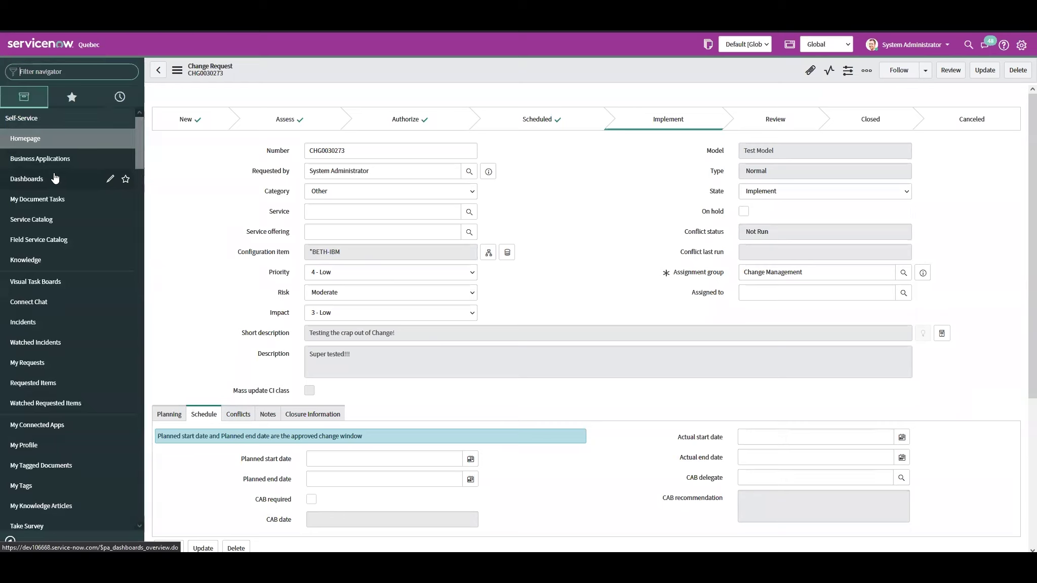